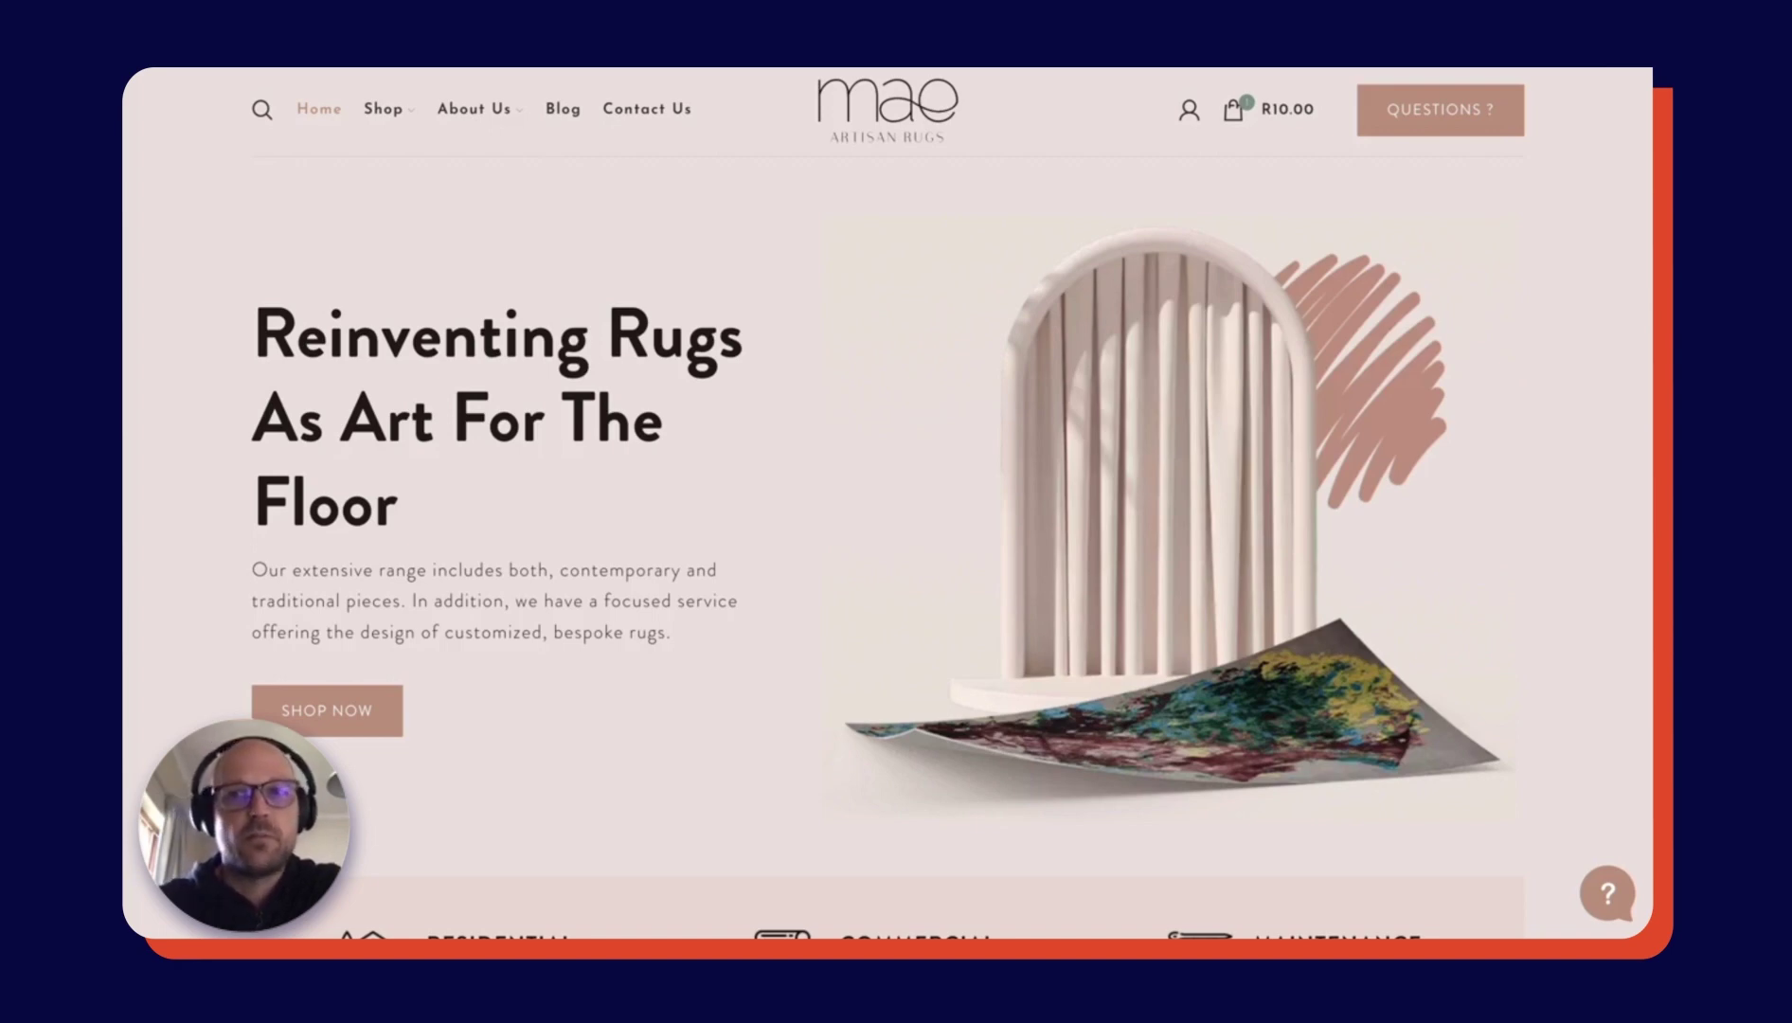
# - Go from the cart to checkout and advance past the billing and pickup steps
pyautogui.click(1234, 112)
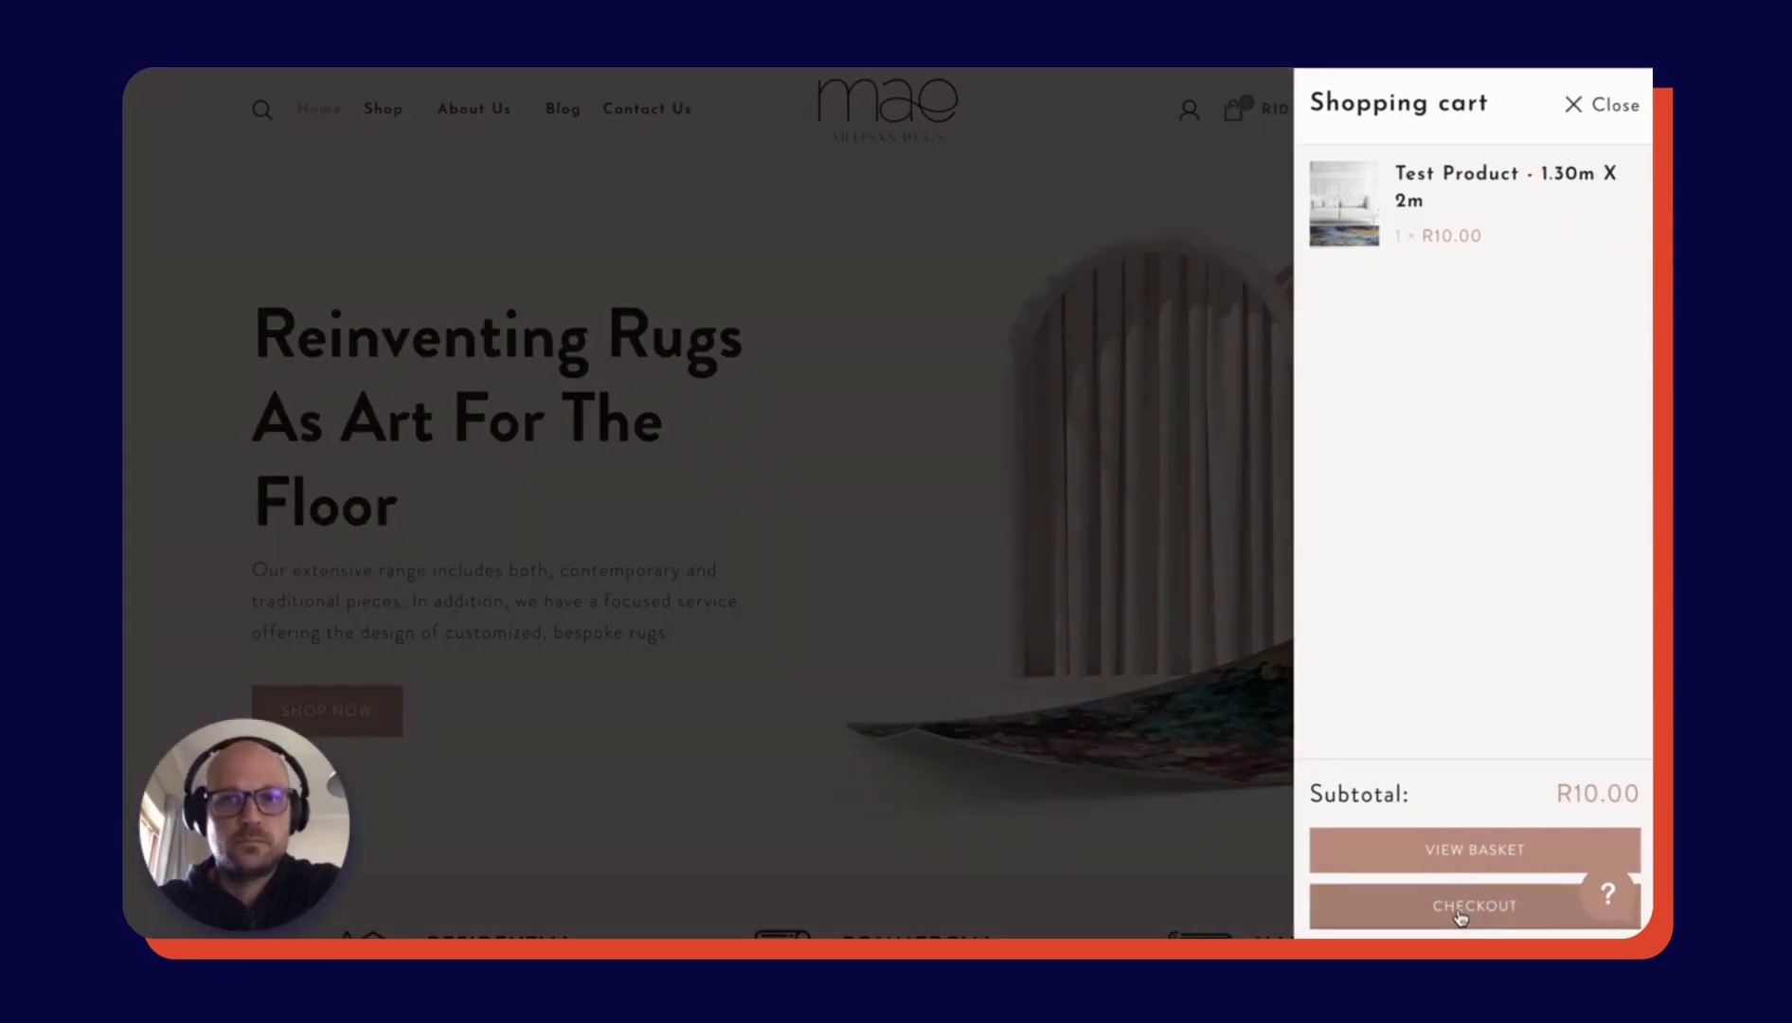
pyautogui.click(1459, 913)
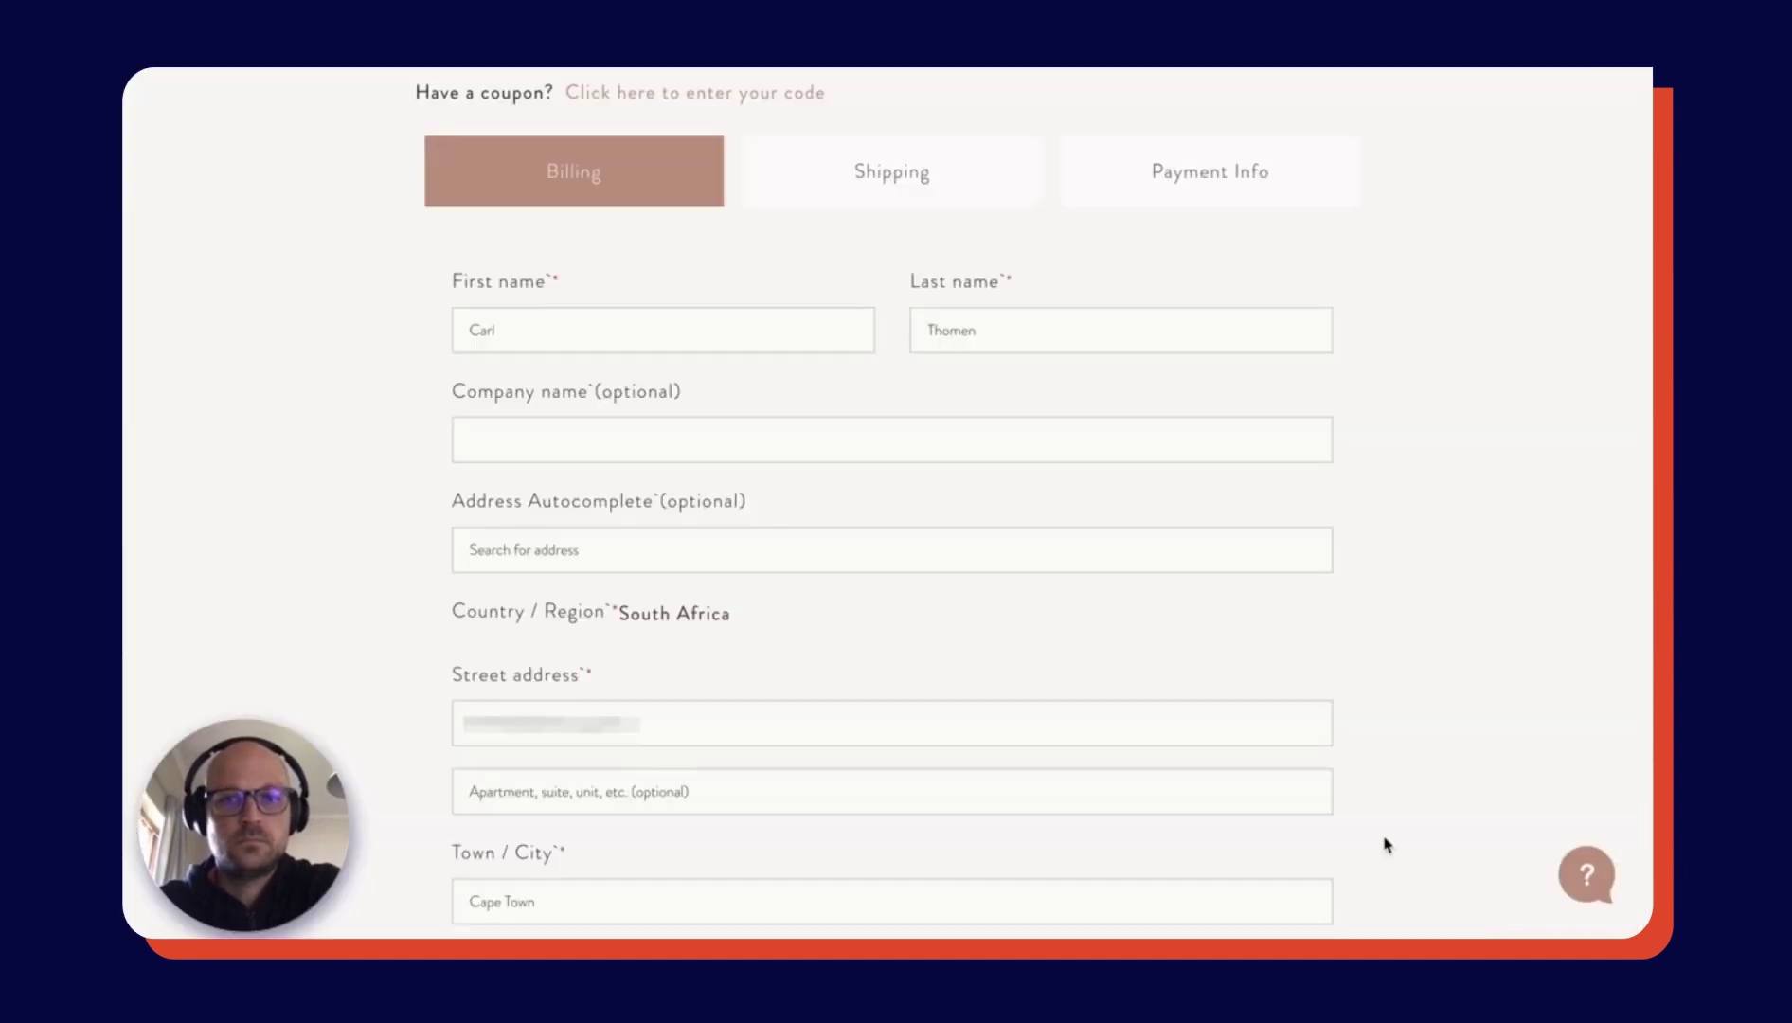
pyautogui.scroll(-6, 1385, 843)
pyautogui.click(1321, 933)
pyautogui.click(1319, 684)
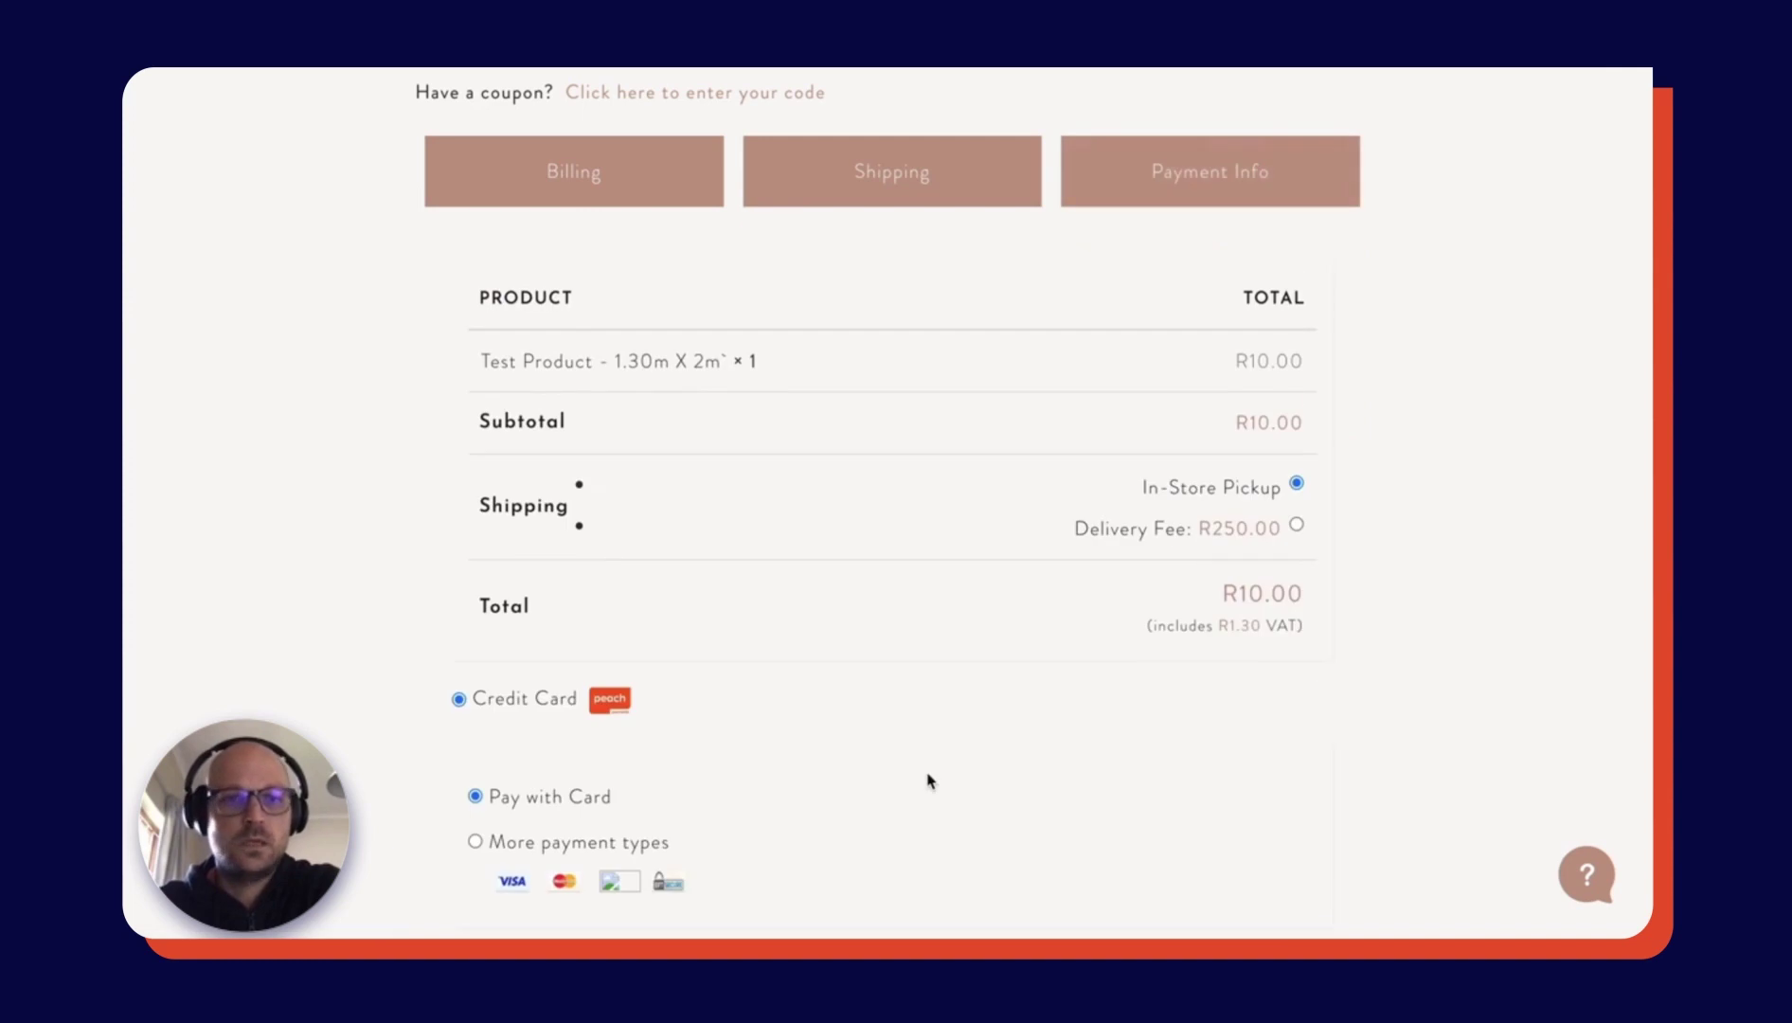
# - Choose More payment types, accept the terms and place the R10.00 order
pyautogui.scroll(-1, 928, 780)
pyautogui.scroll(-1, 928, 780)
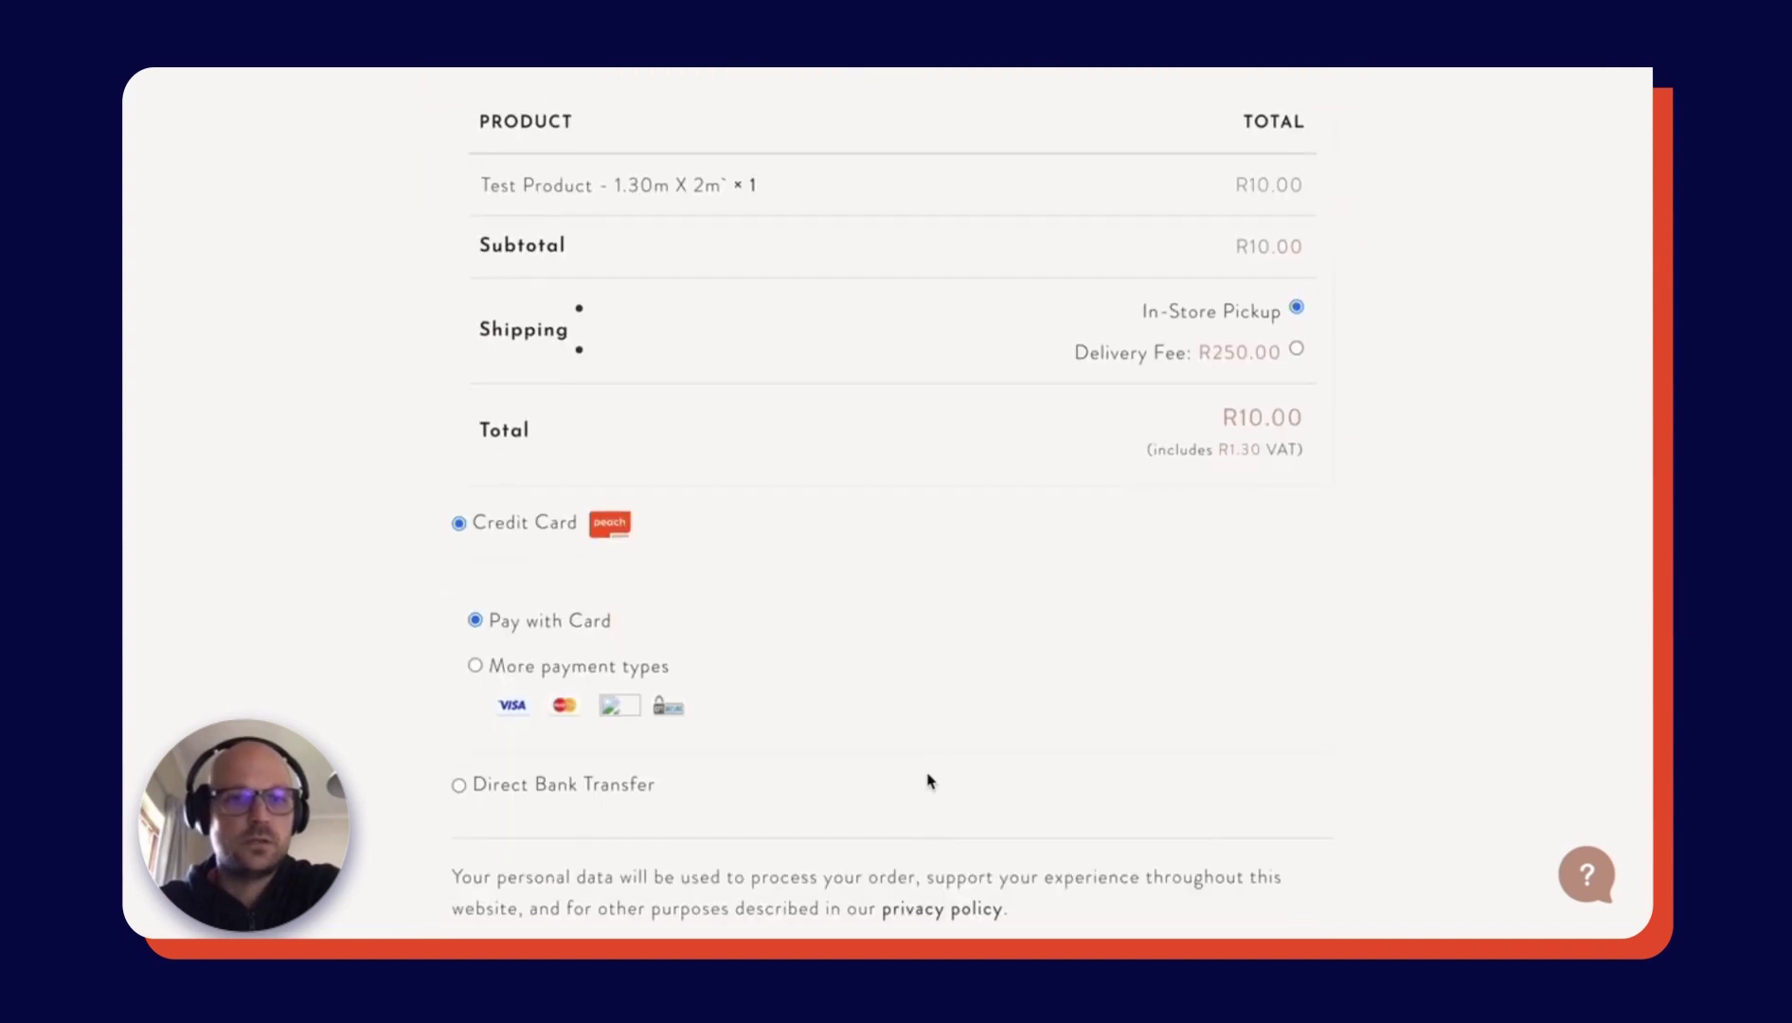
pyautogui.click(476, 667)
pyautogui.scroll(-2, 856, 755)
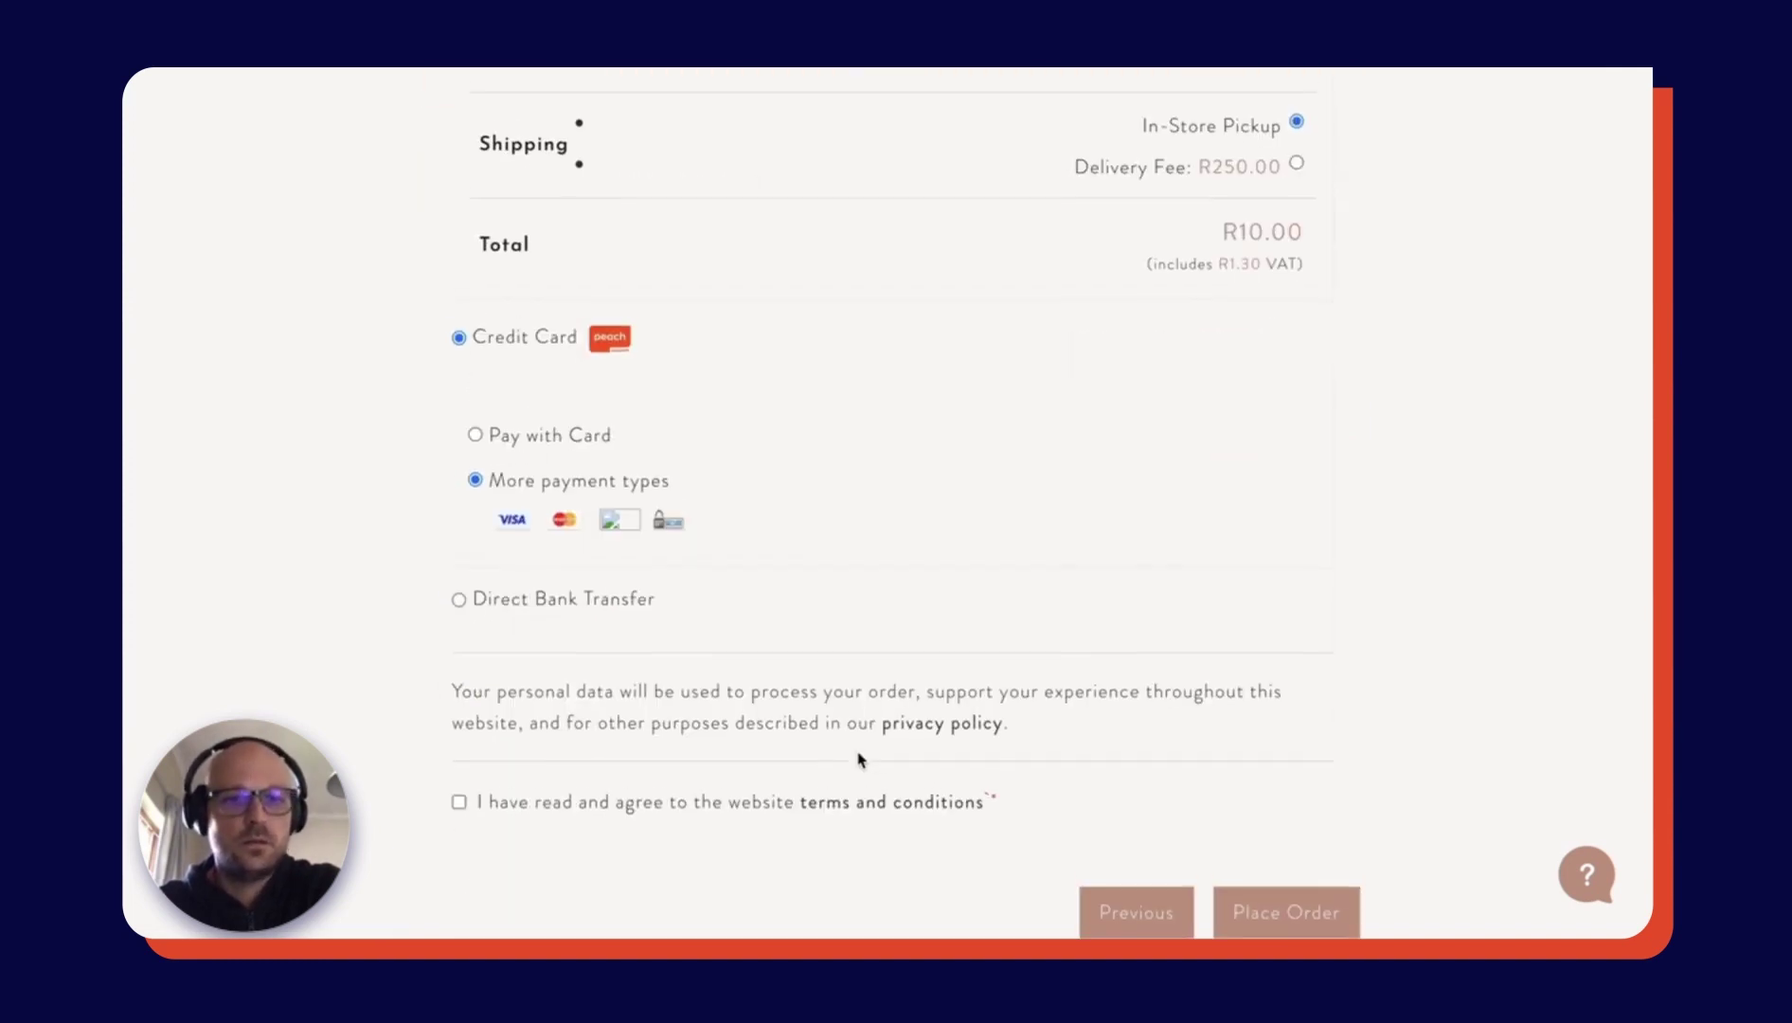
pyautogui.click(459, 806)
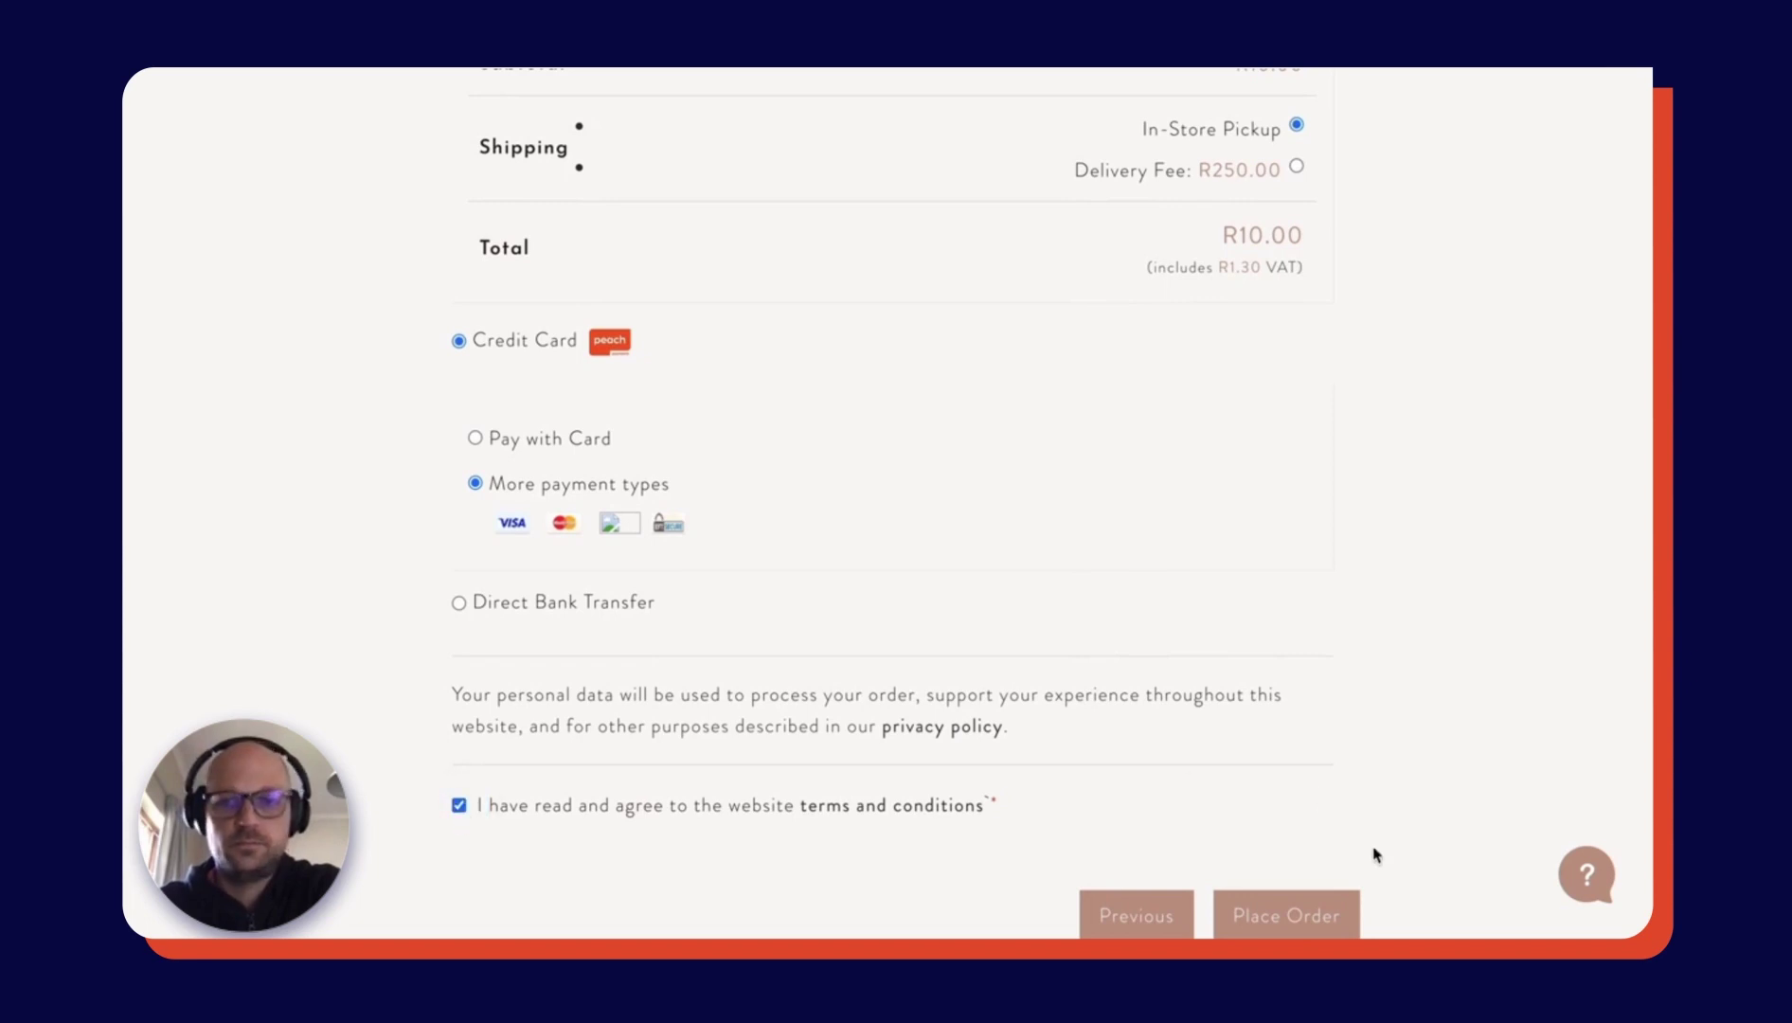
pyautogui.click(1303, 918)
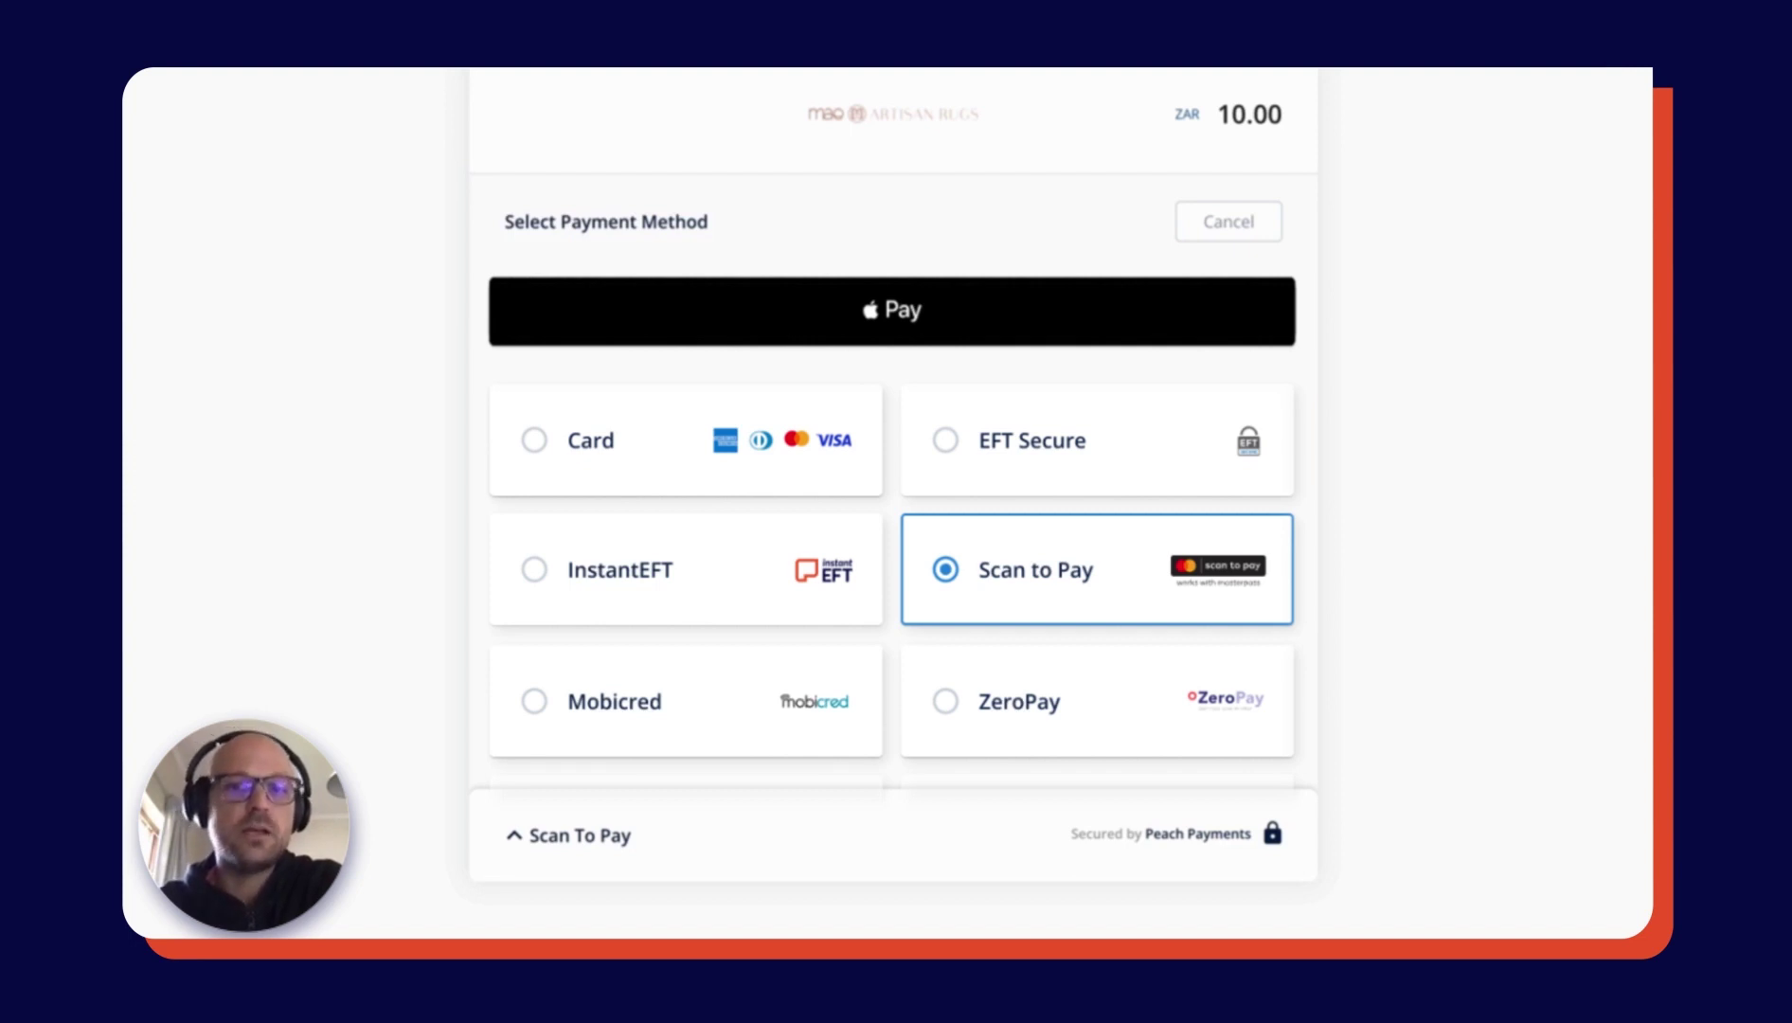
# - Scroll the Peach checkout's payment-method list for the ZAR 10.00 order
pyautogui.scroll(-2, 895, 601)
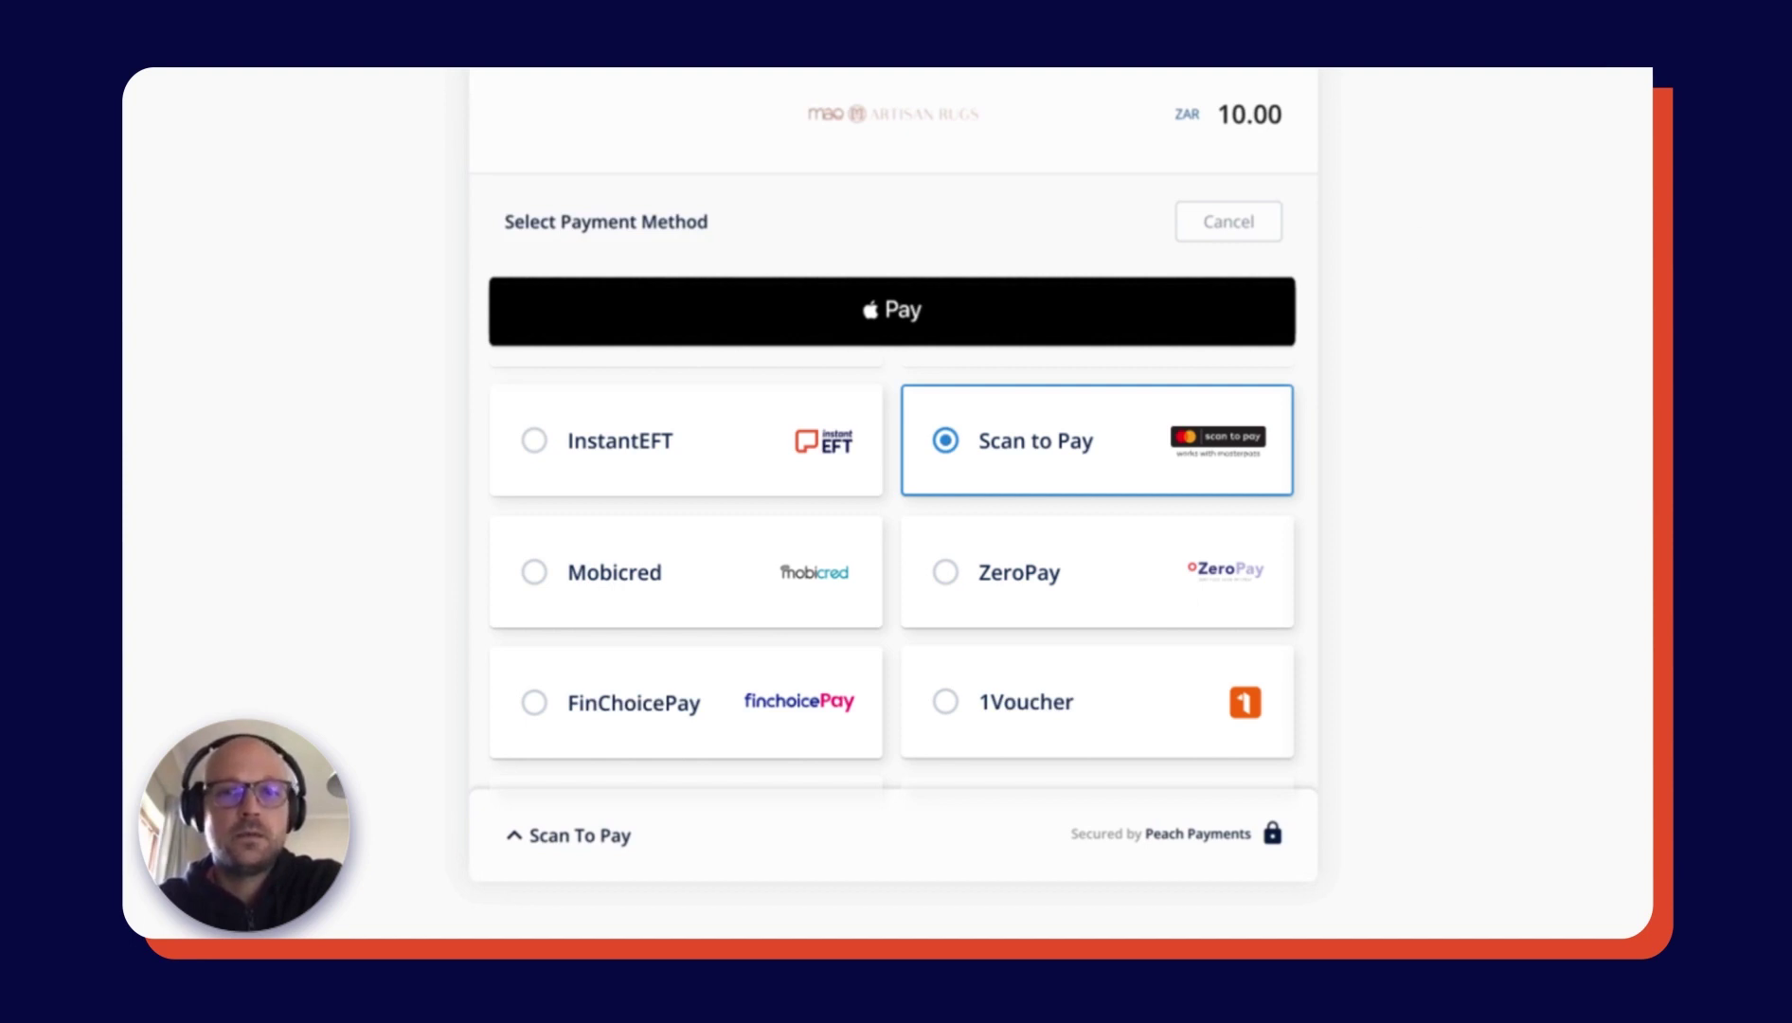
pyautogui.click(1088, 444)
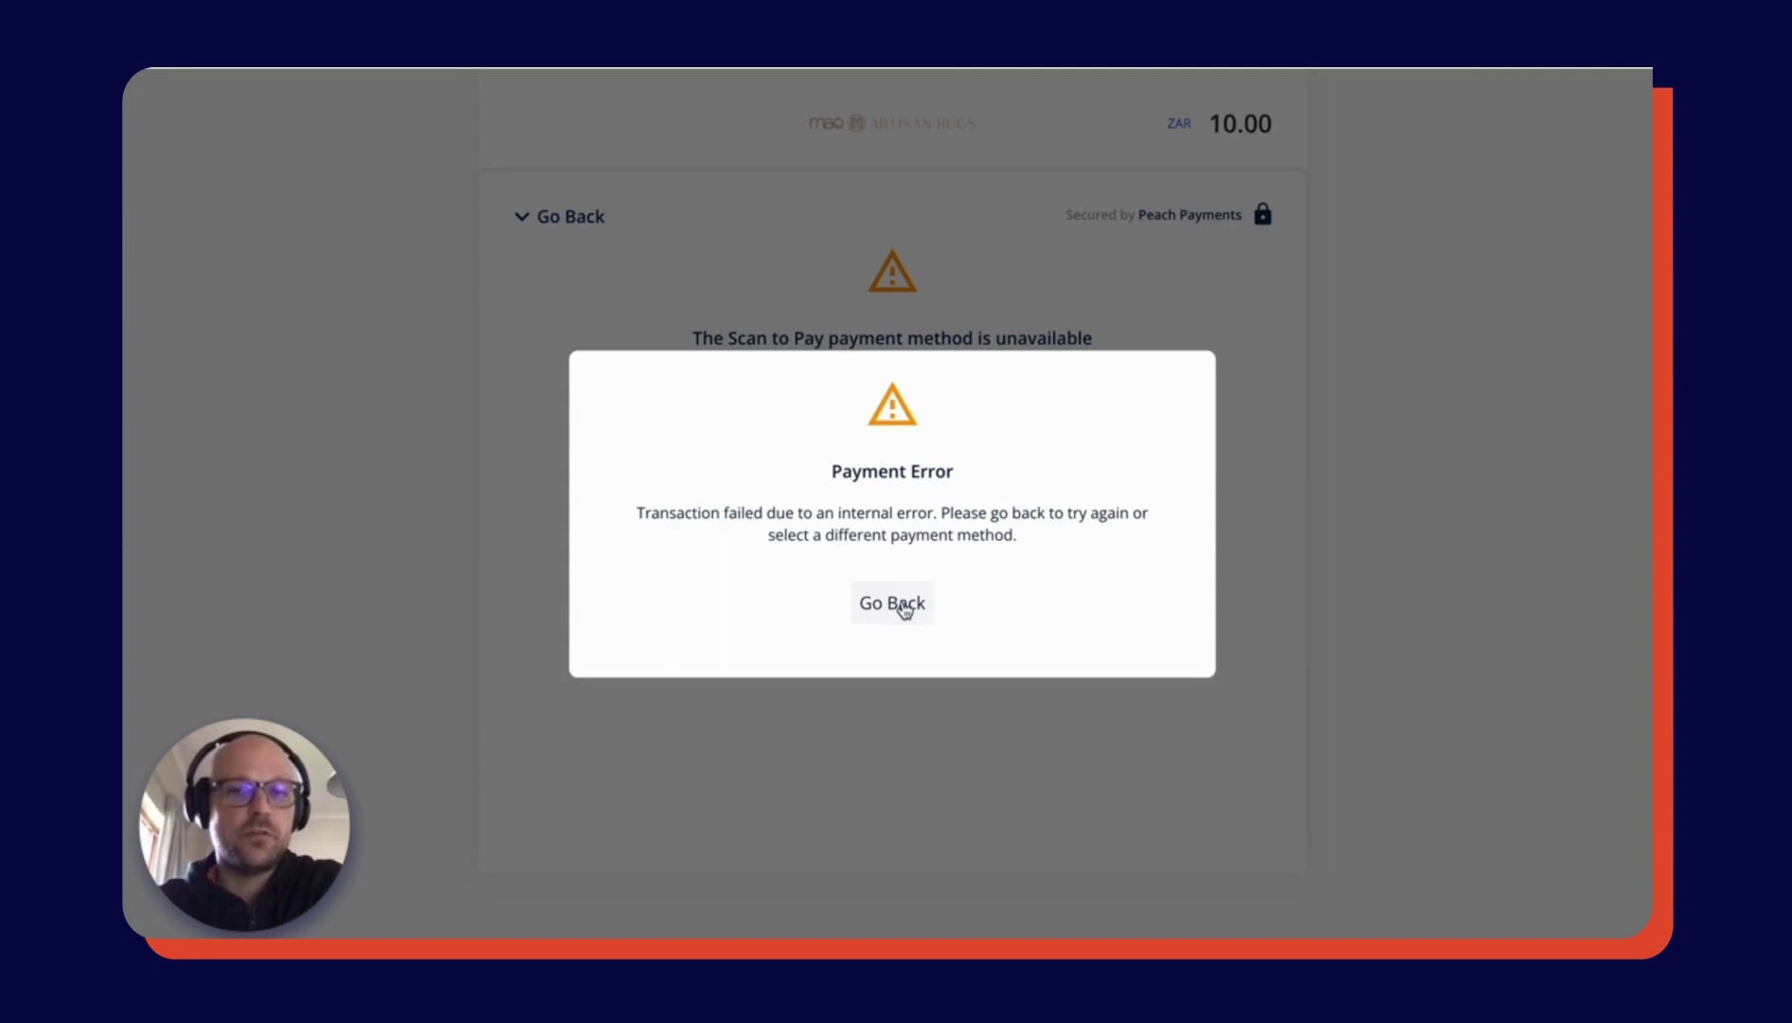
pyautogui.click(905, 610)
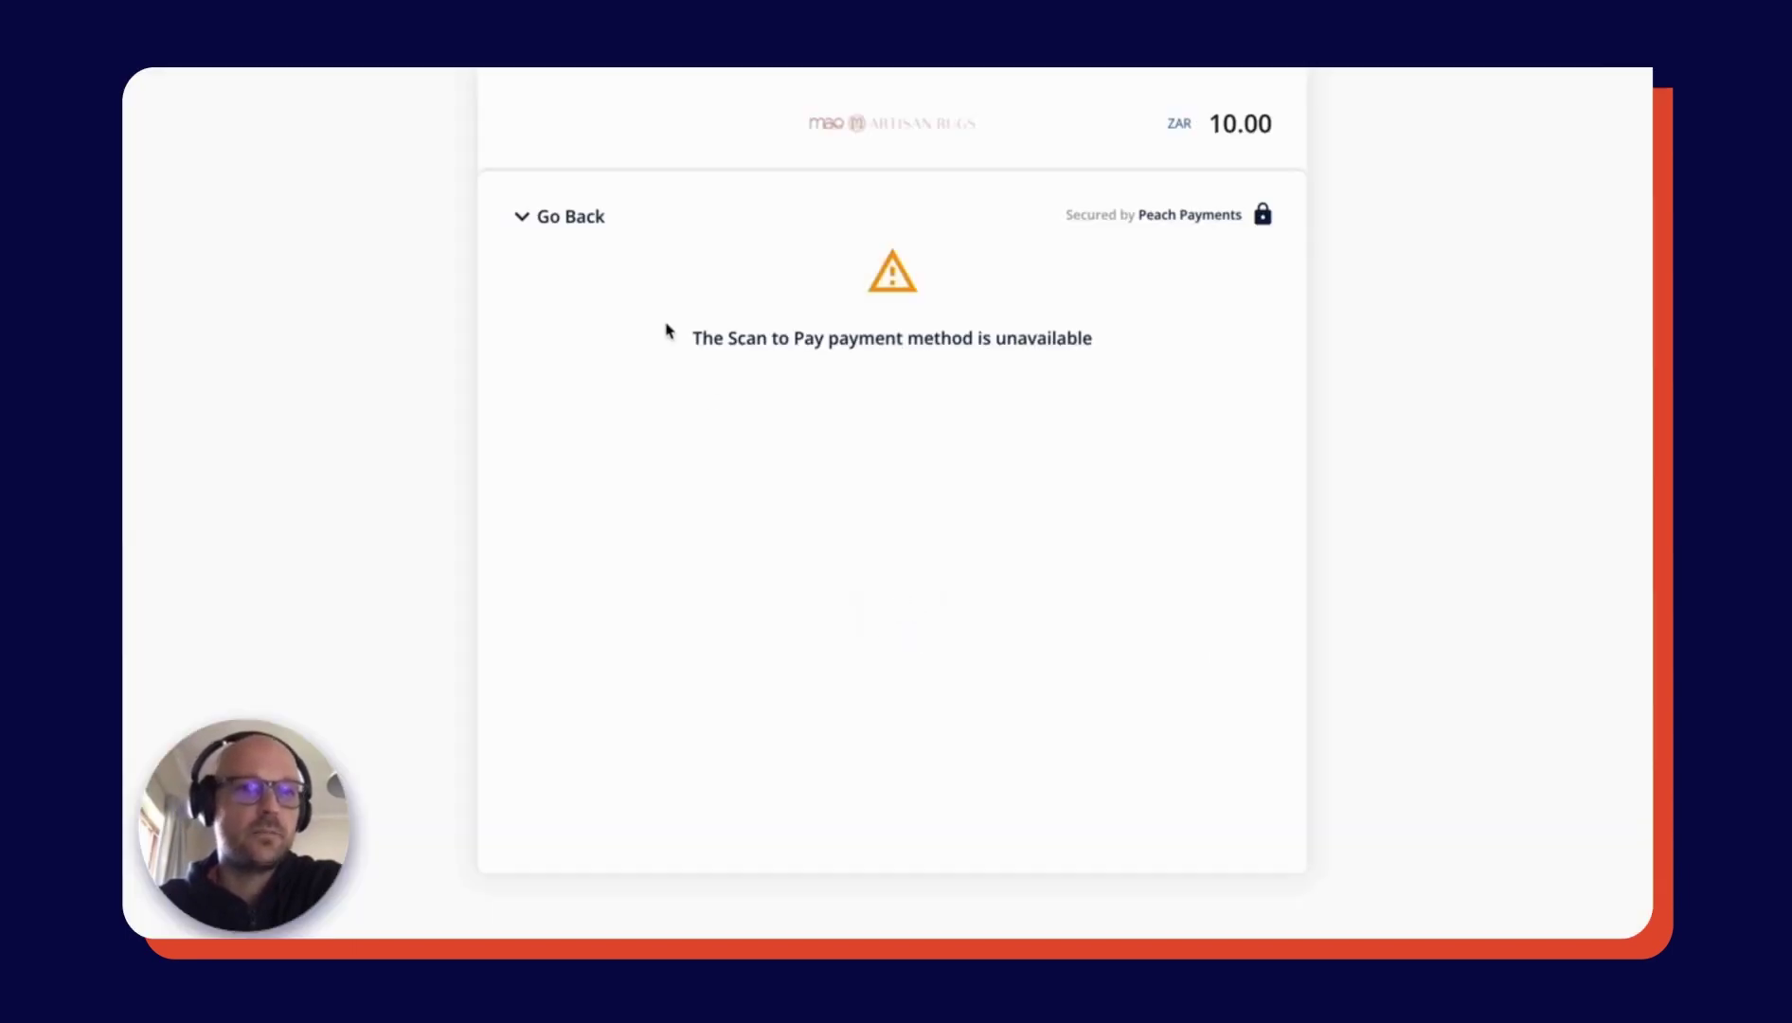
pyautogui.click(572, 220)
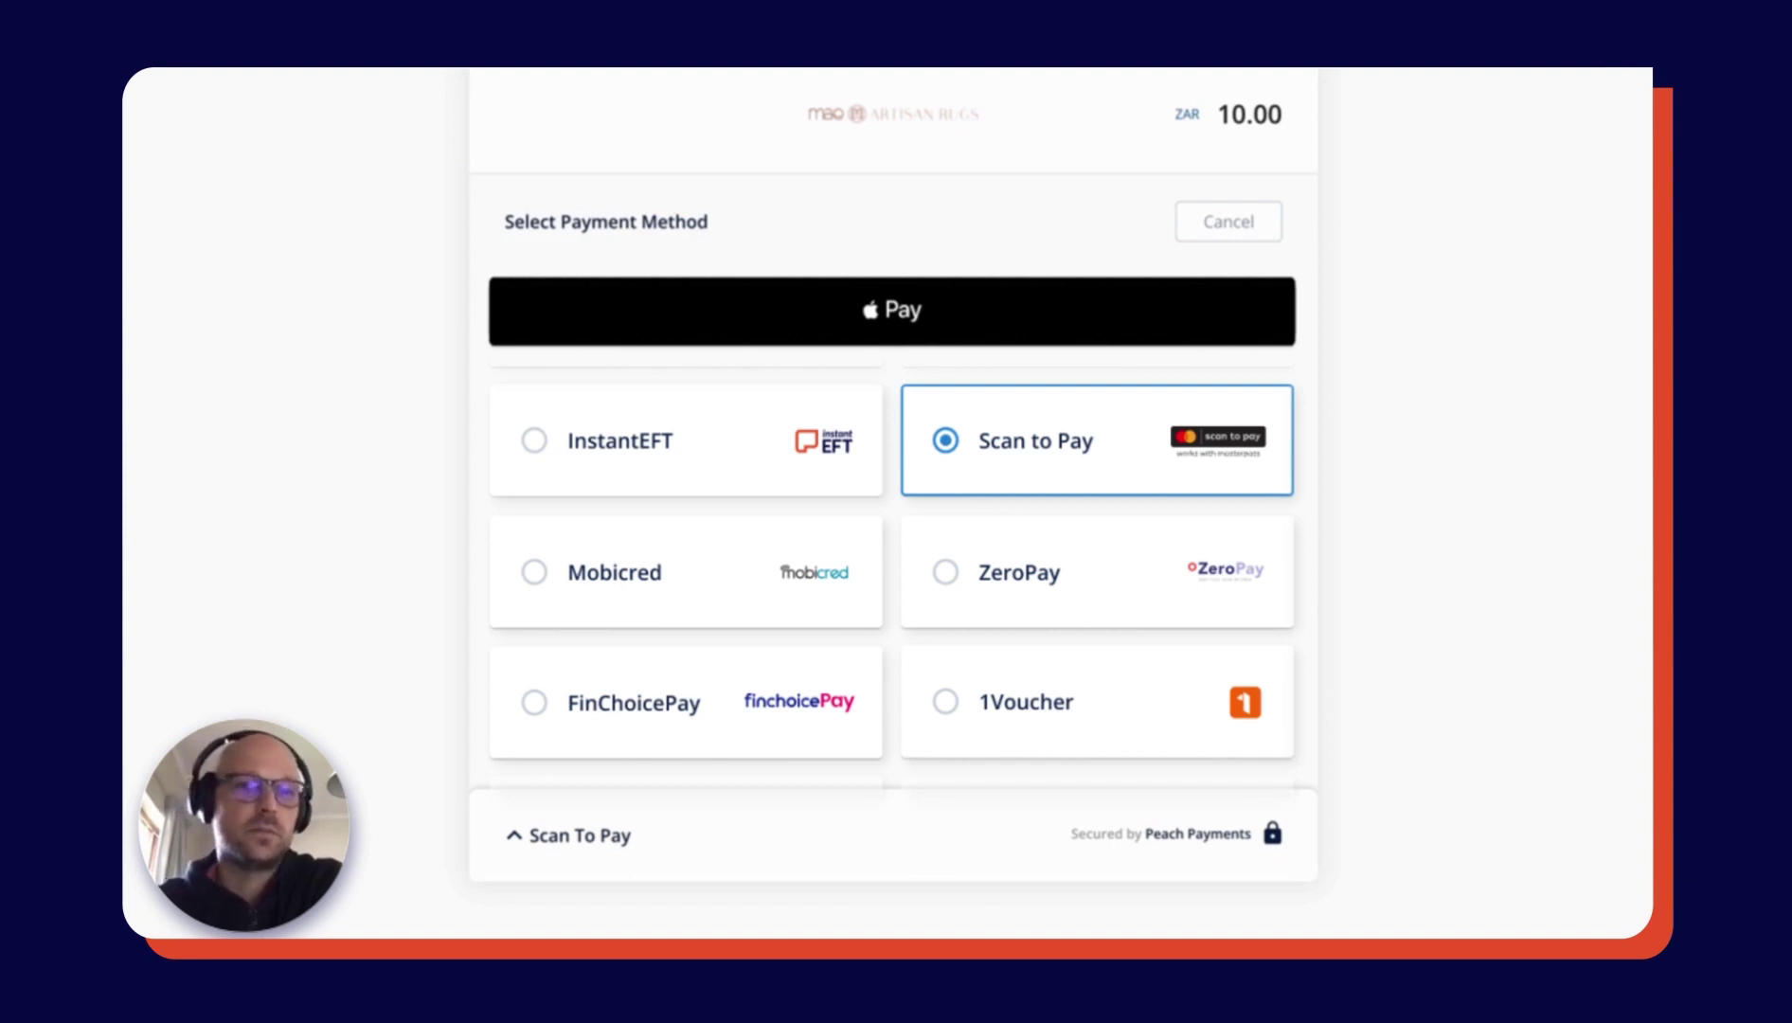
# - Scroll down the Peach hosted checkout's payment-method list
pyautogui.scroll(-2, 891, 568)
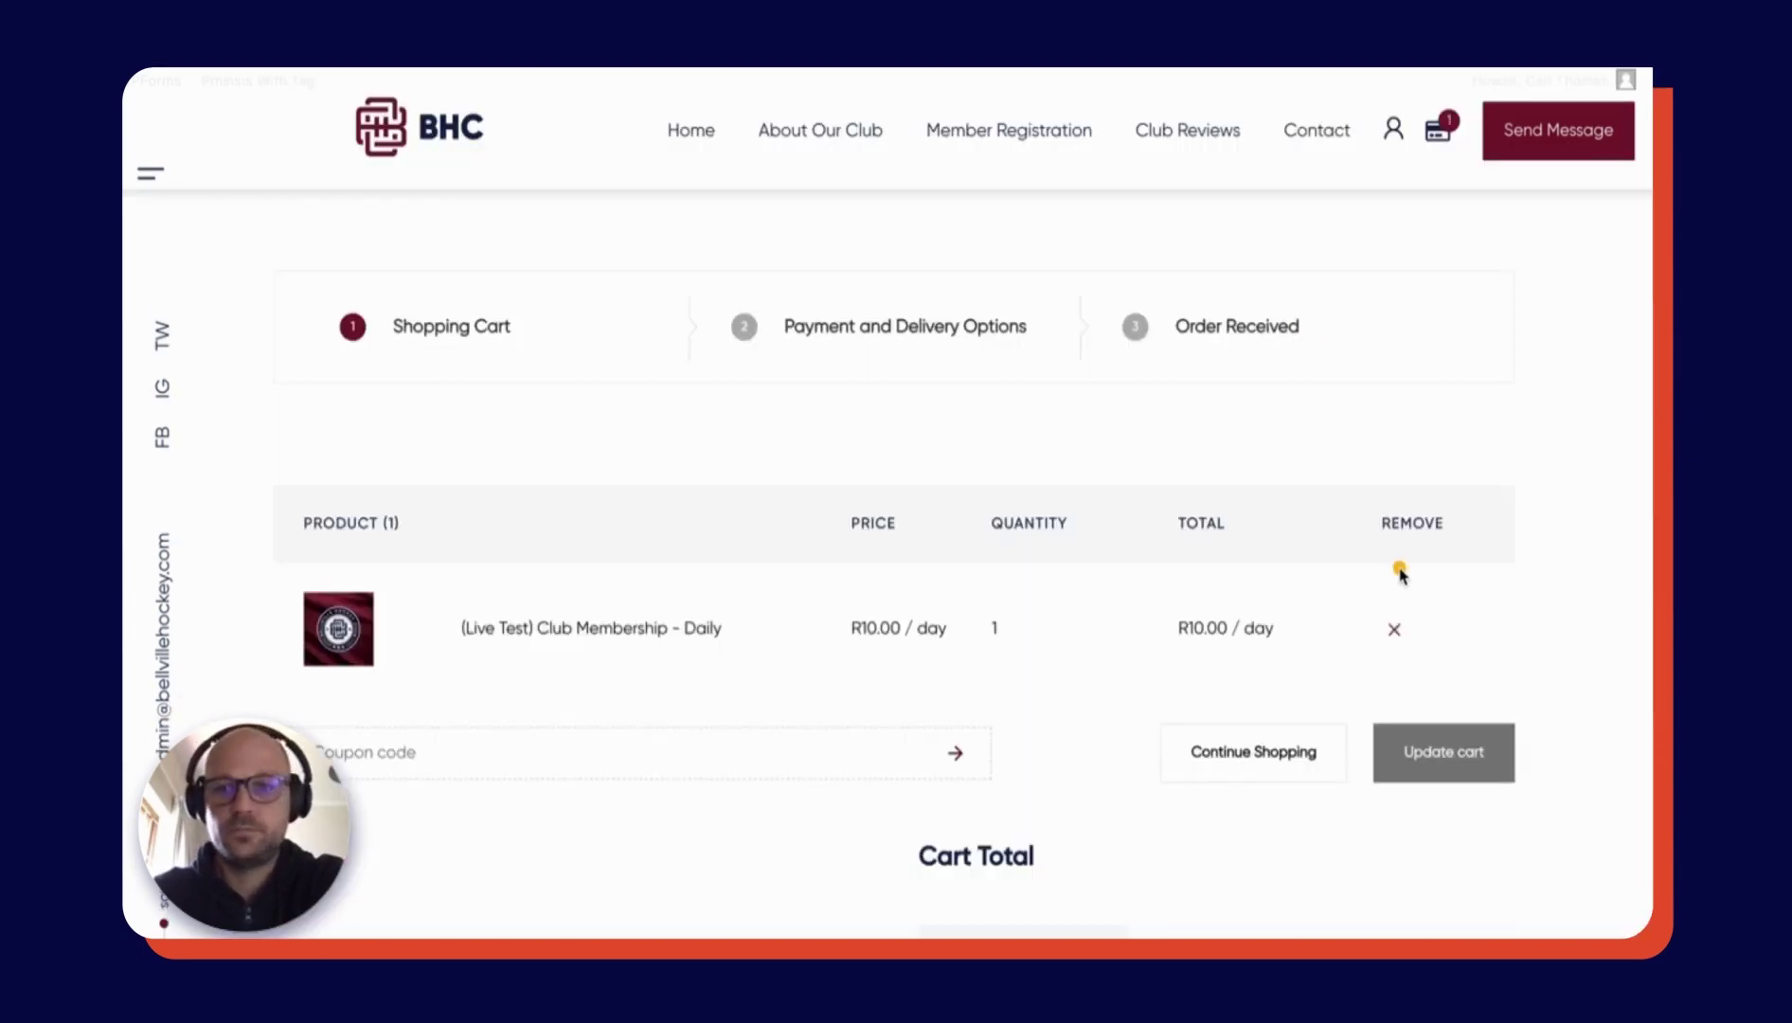
# - Check out the daily Club Membership, choosing Pay and save New Card, and register
pyautogui.scroll(-5, 1375, 811)
pyautogui.scroll(-1, 1375, 812)
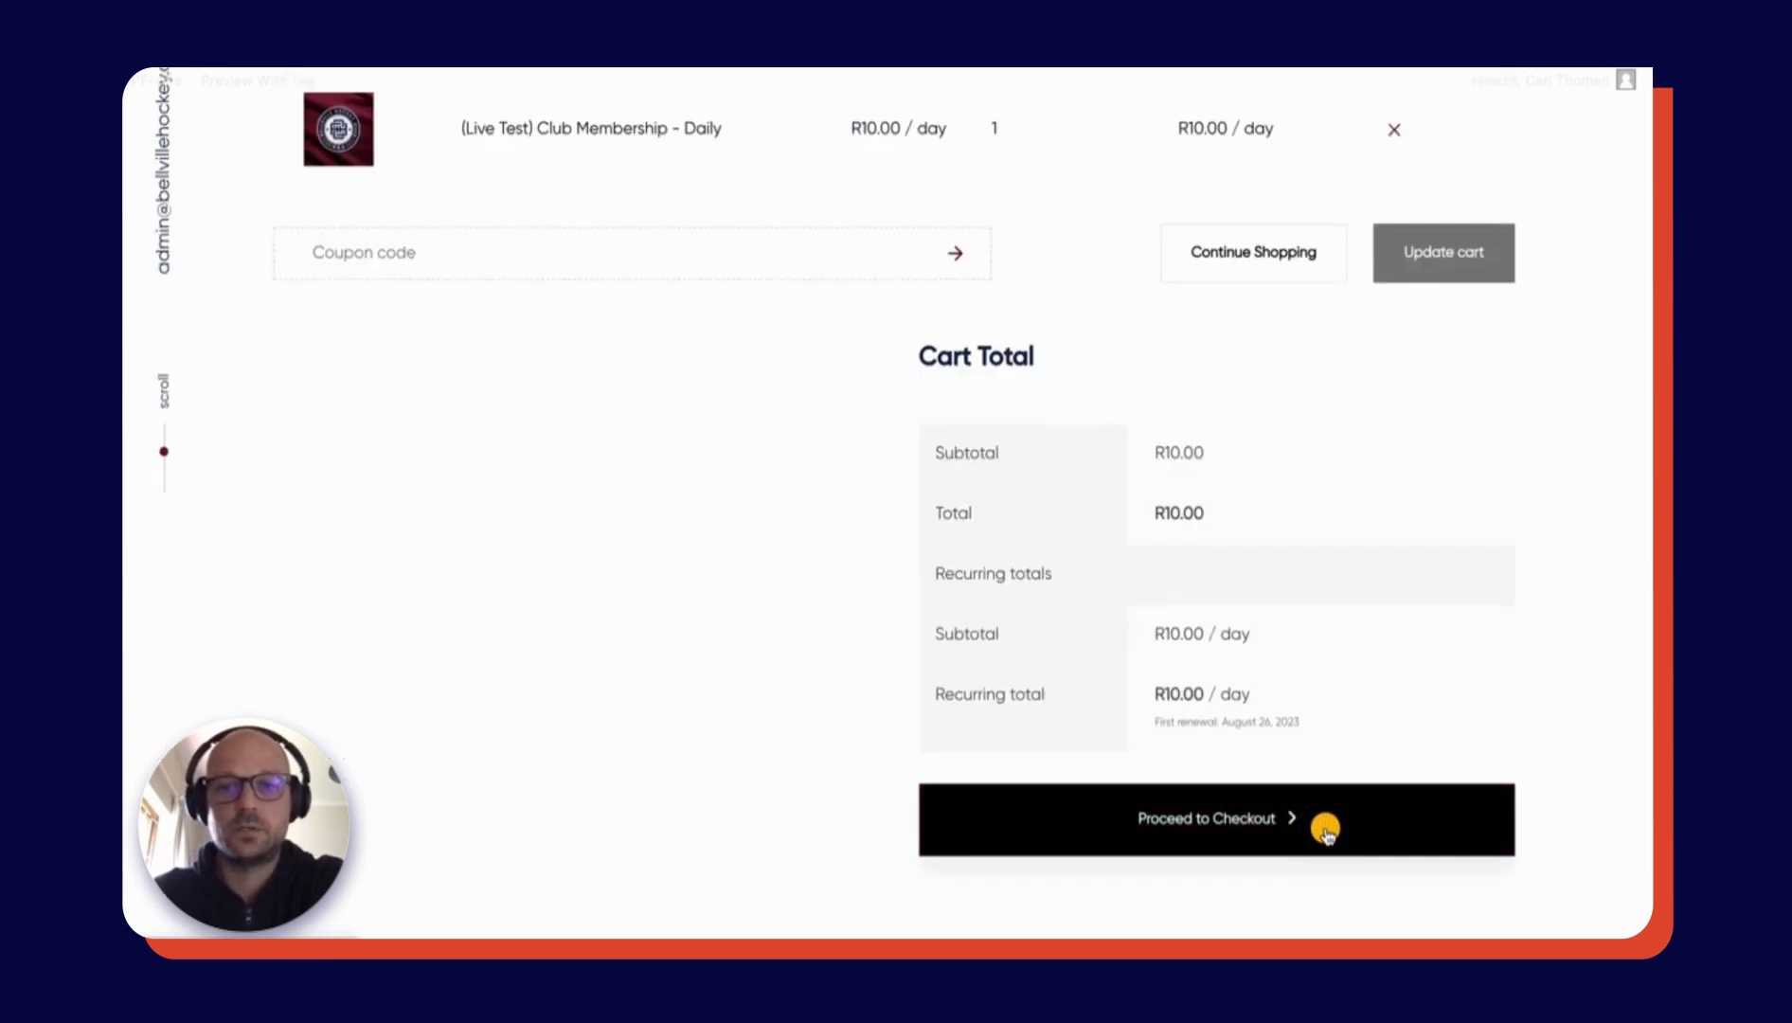
pyautogui.click(1267, 822)
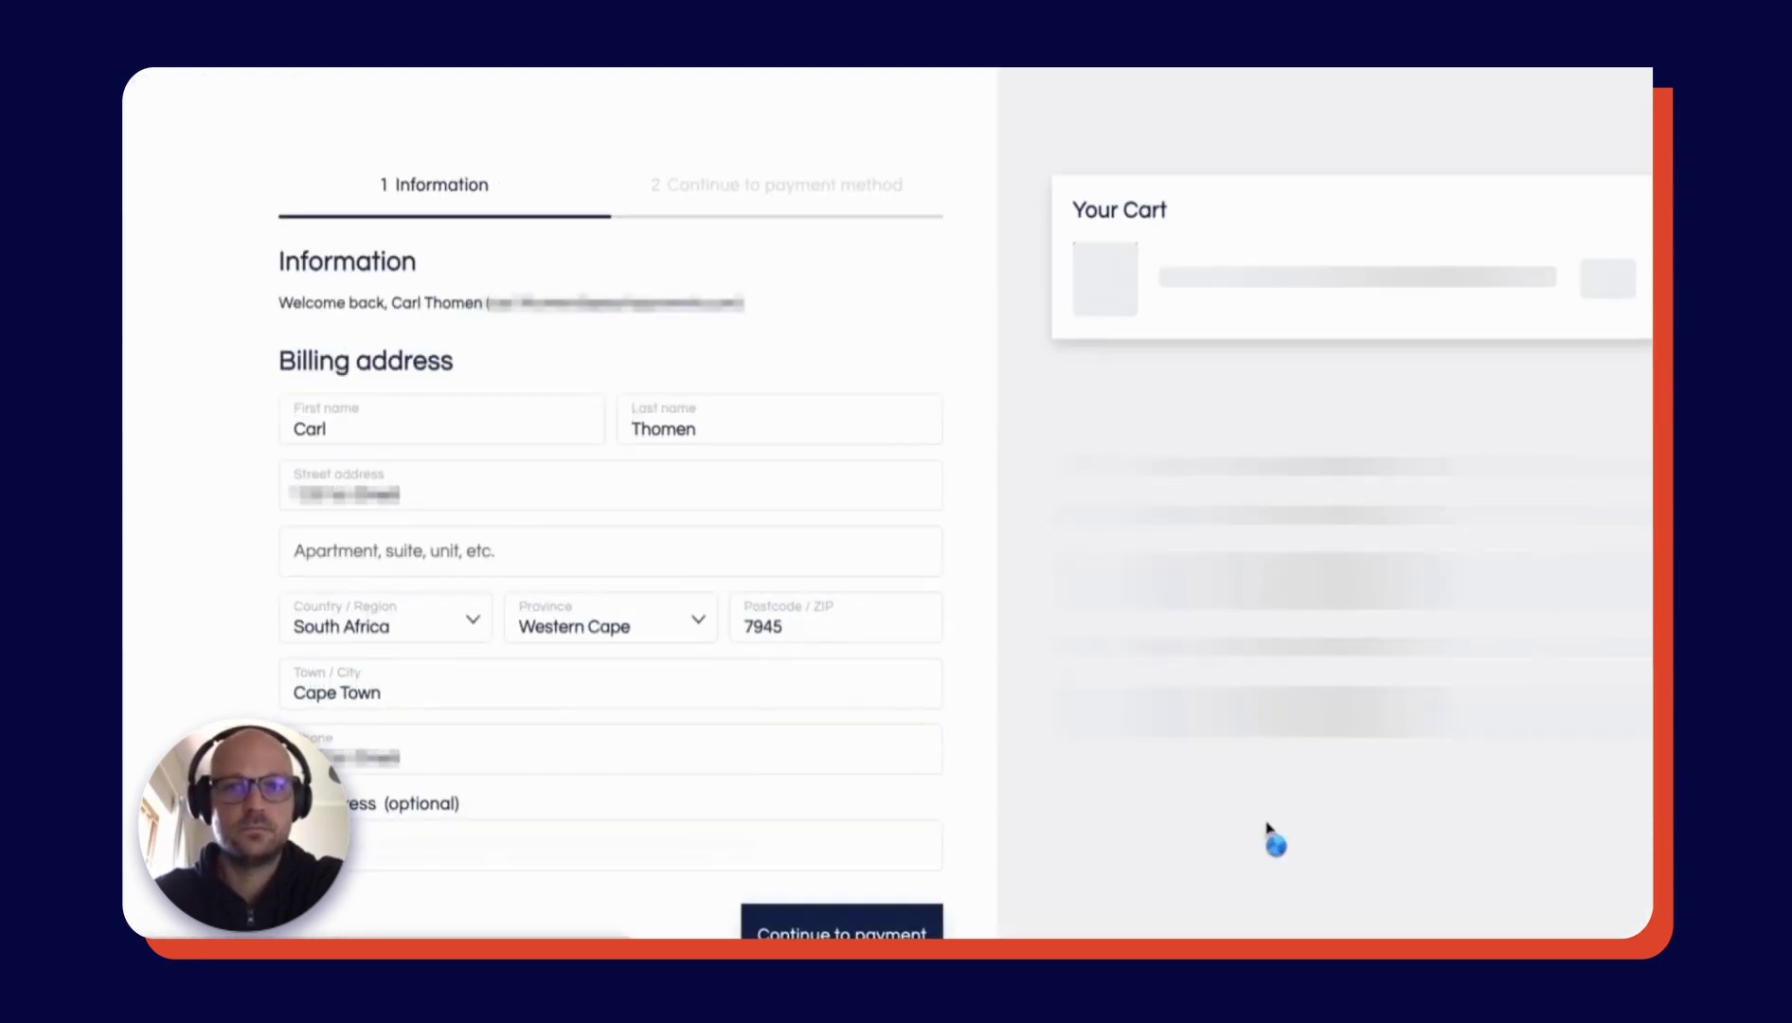
pyautogui.scroll(-2, 1269, 832)
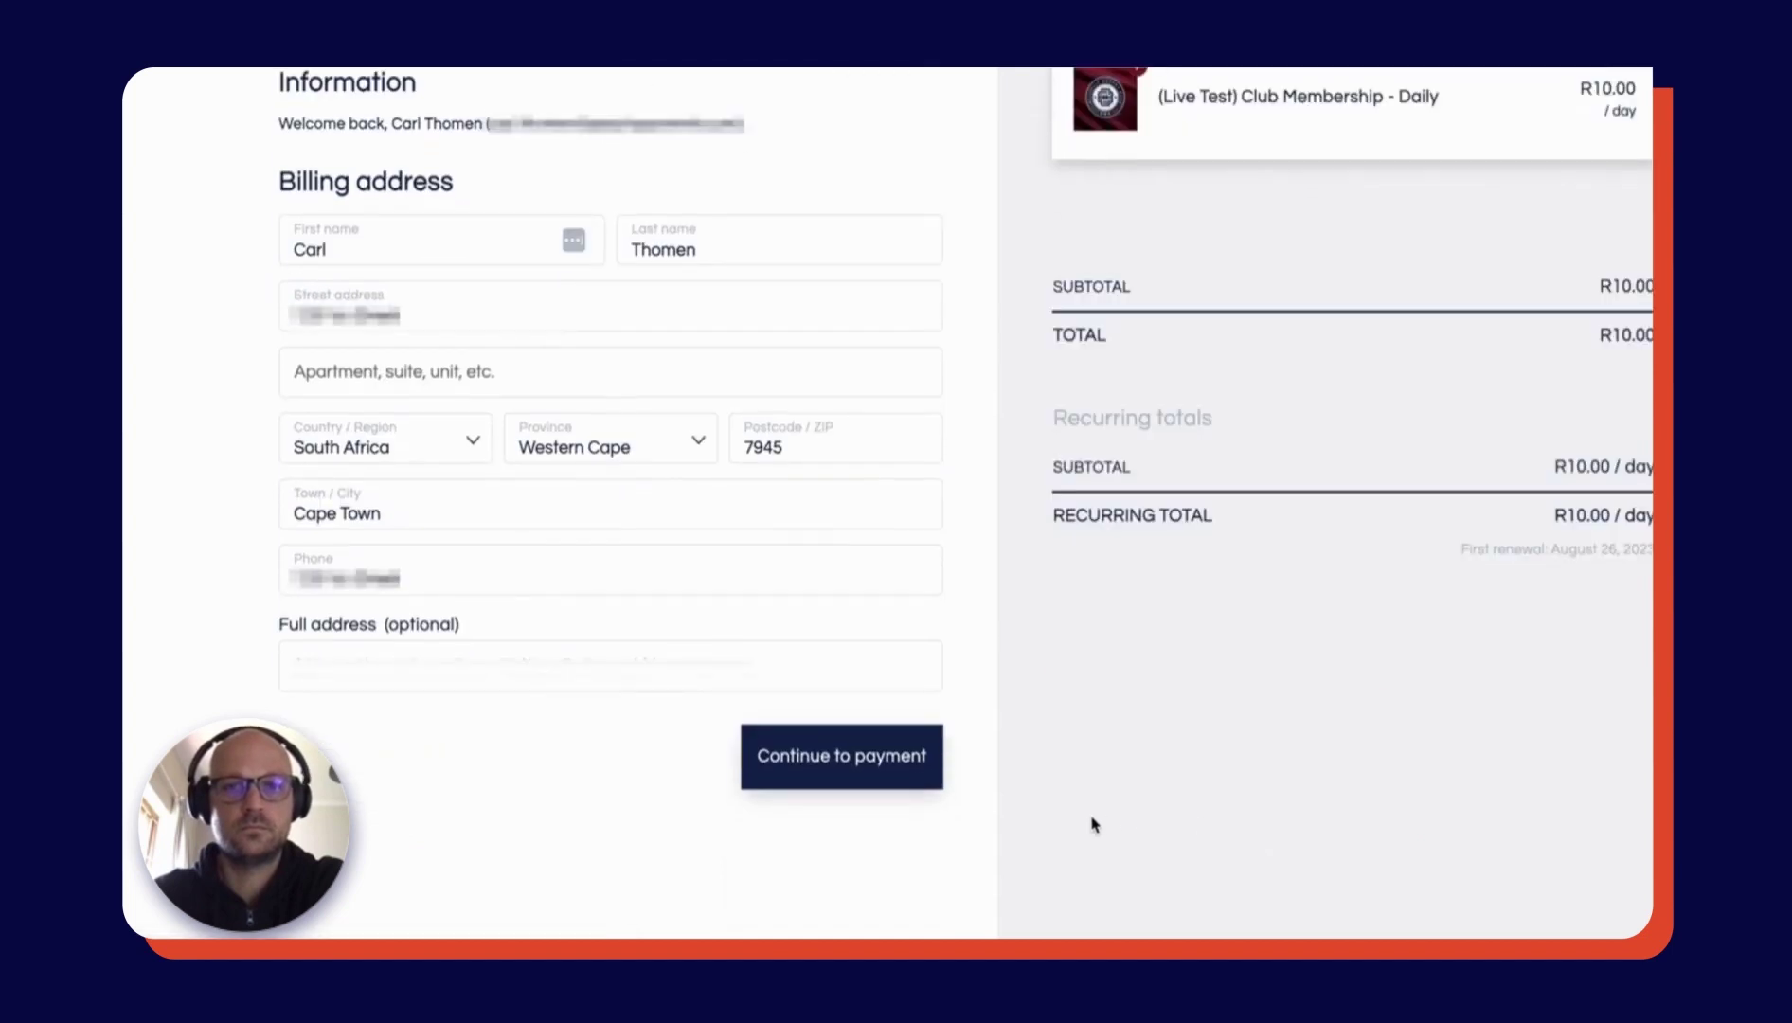
pyautogui.click(856, 775)
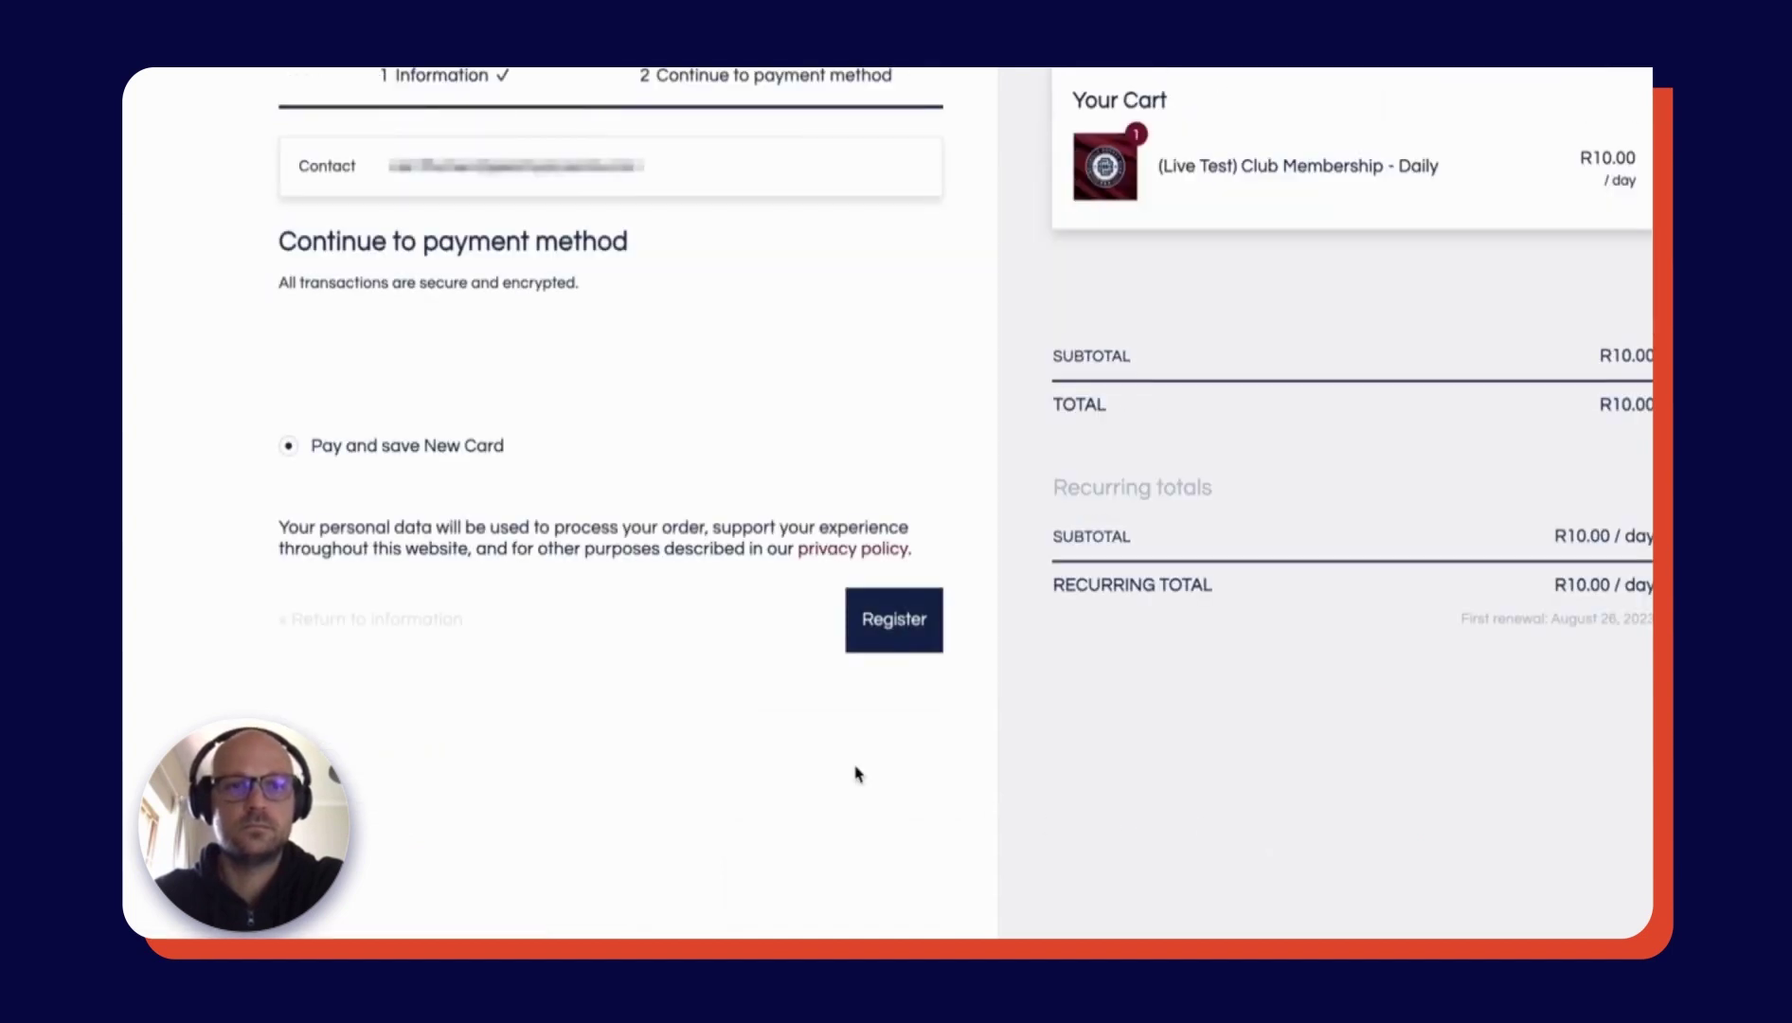
pyautogui.click(911, 627)
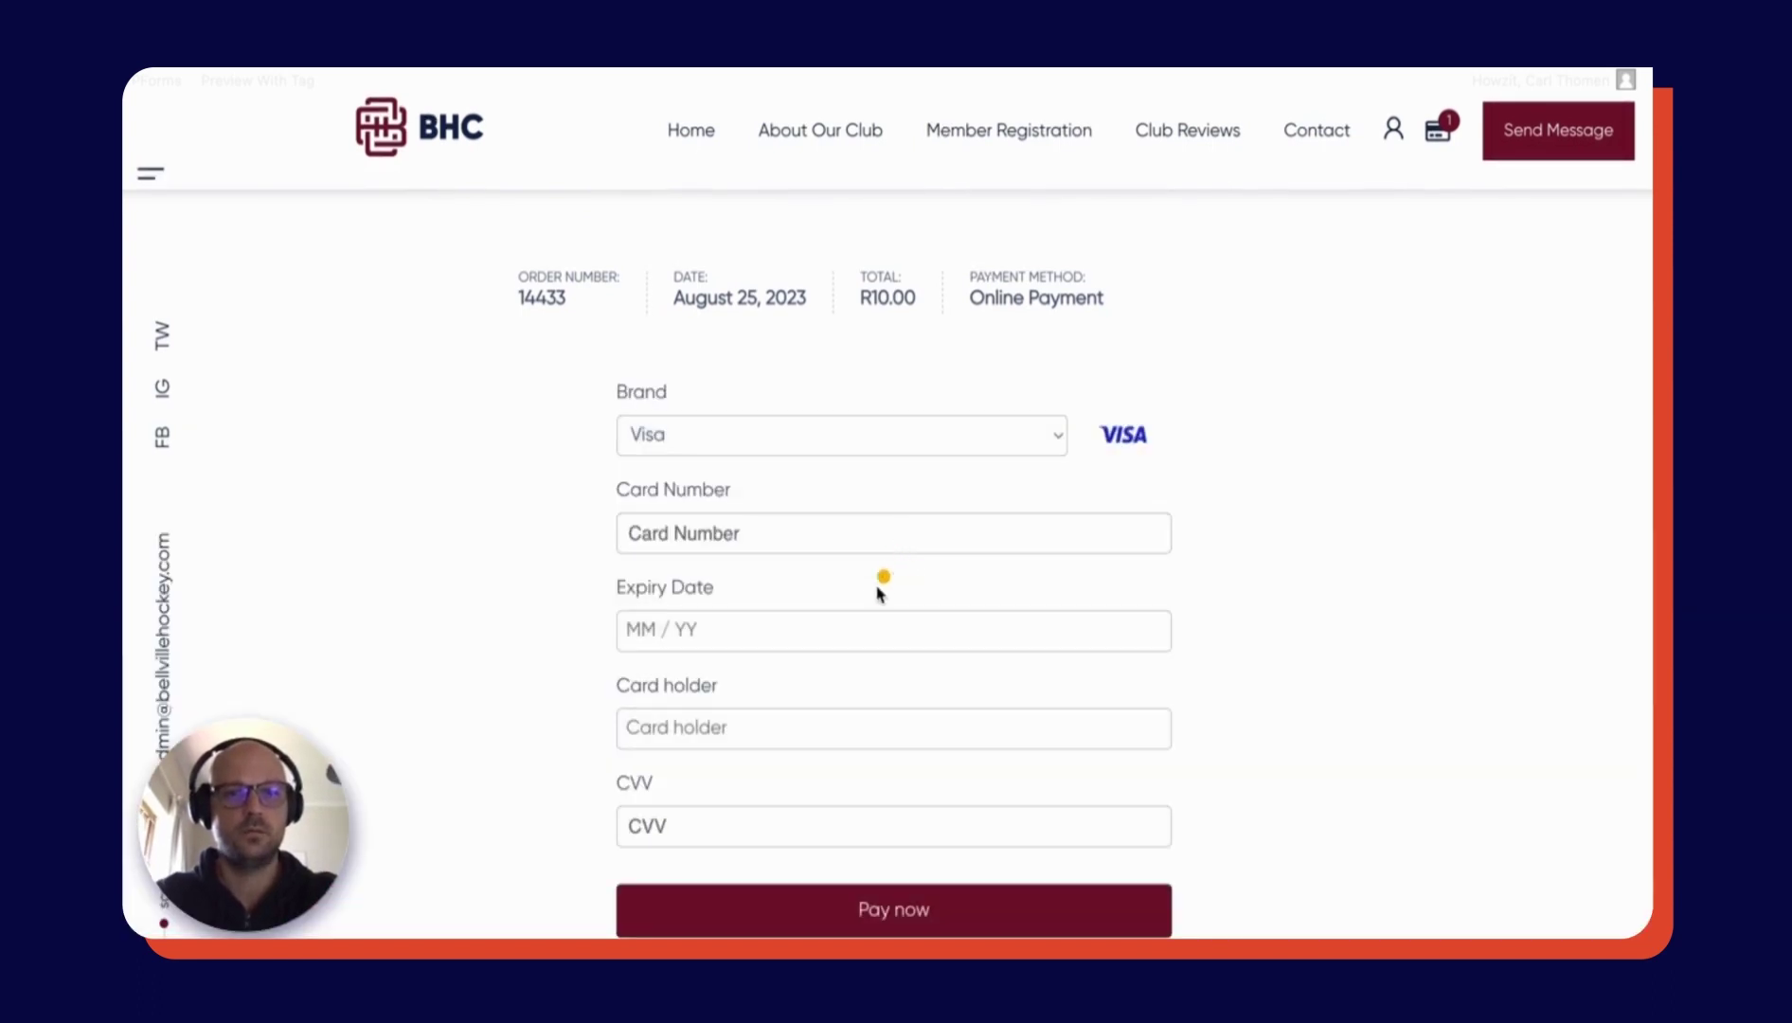
# - Enter the Mastercard test number, expiry 12/25, CVV and cardholder name, then pay
pyautogui.click(877, 588)
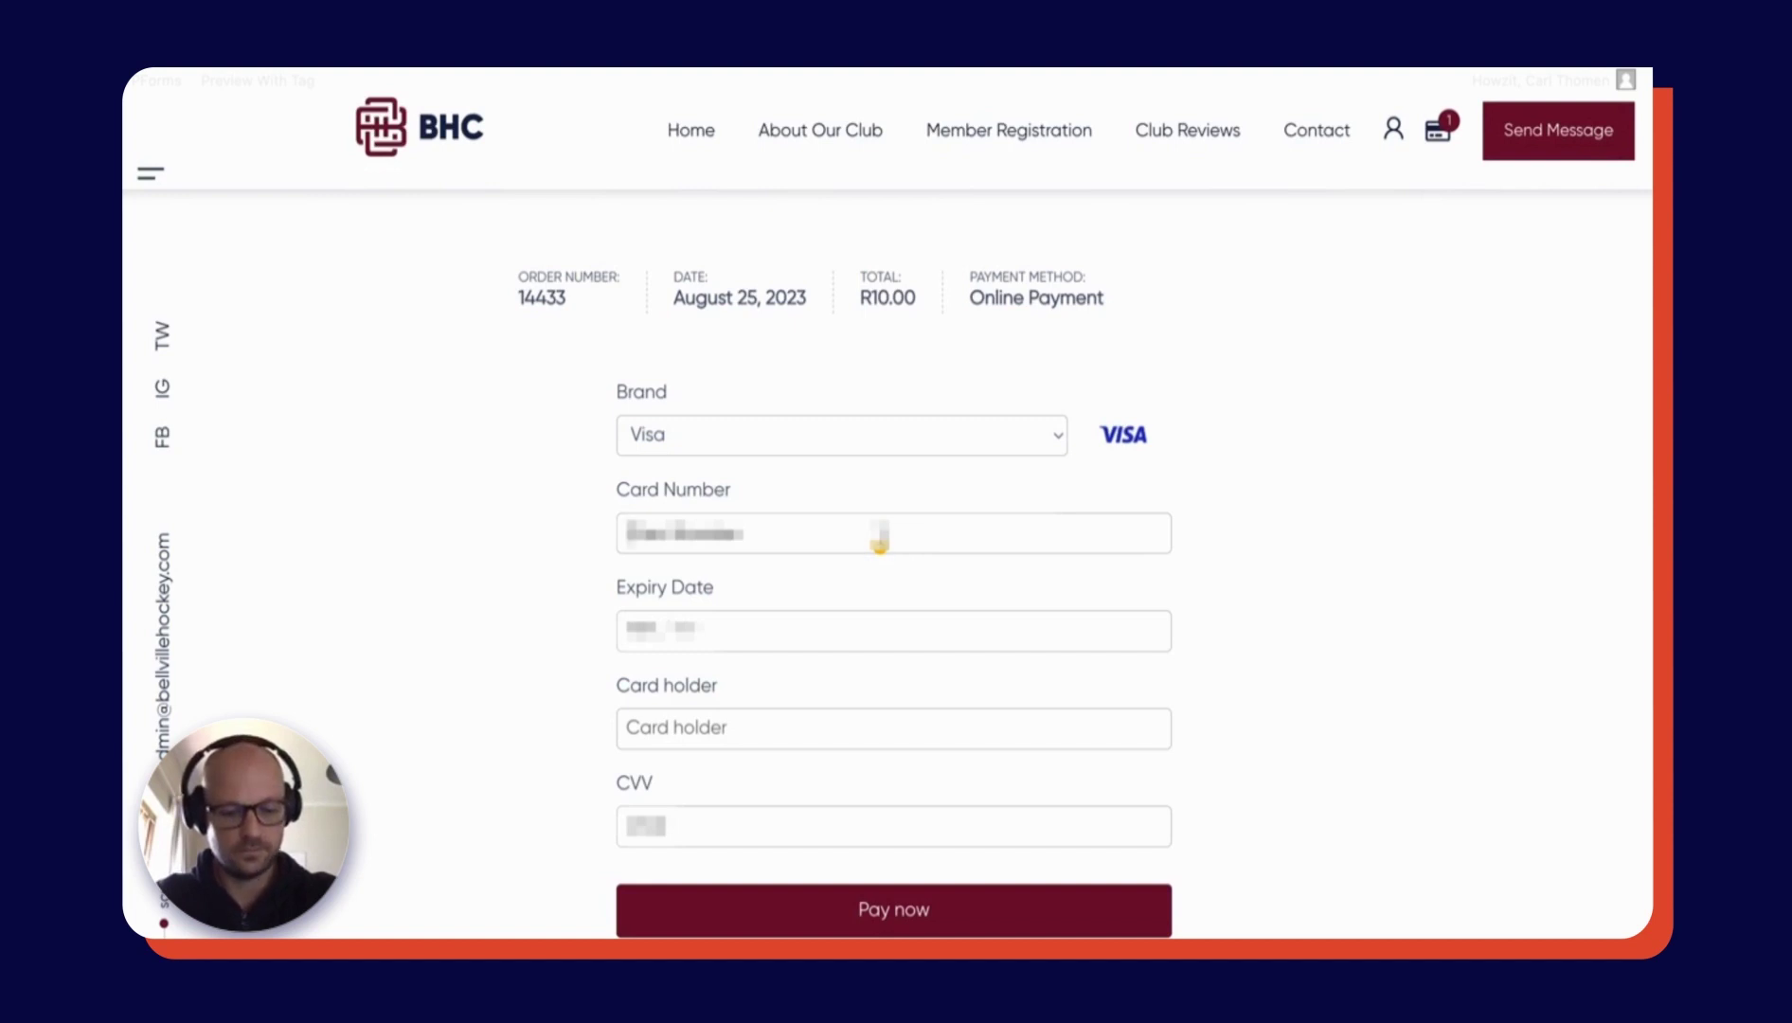
pyautogui.hotkey('ctrl', 'a')
pyautogui.write('5454')
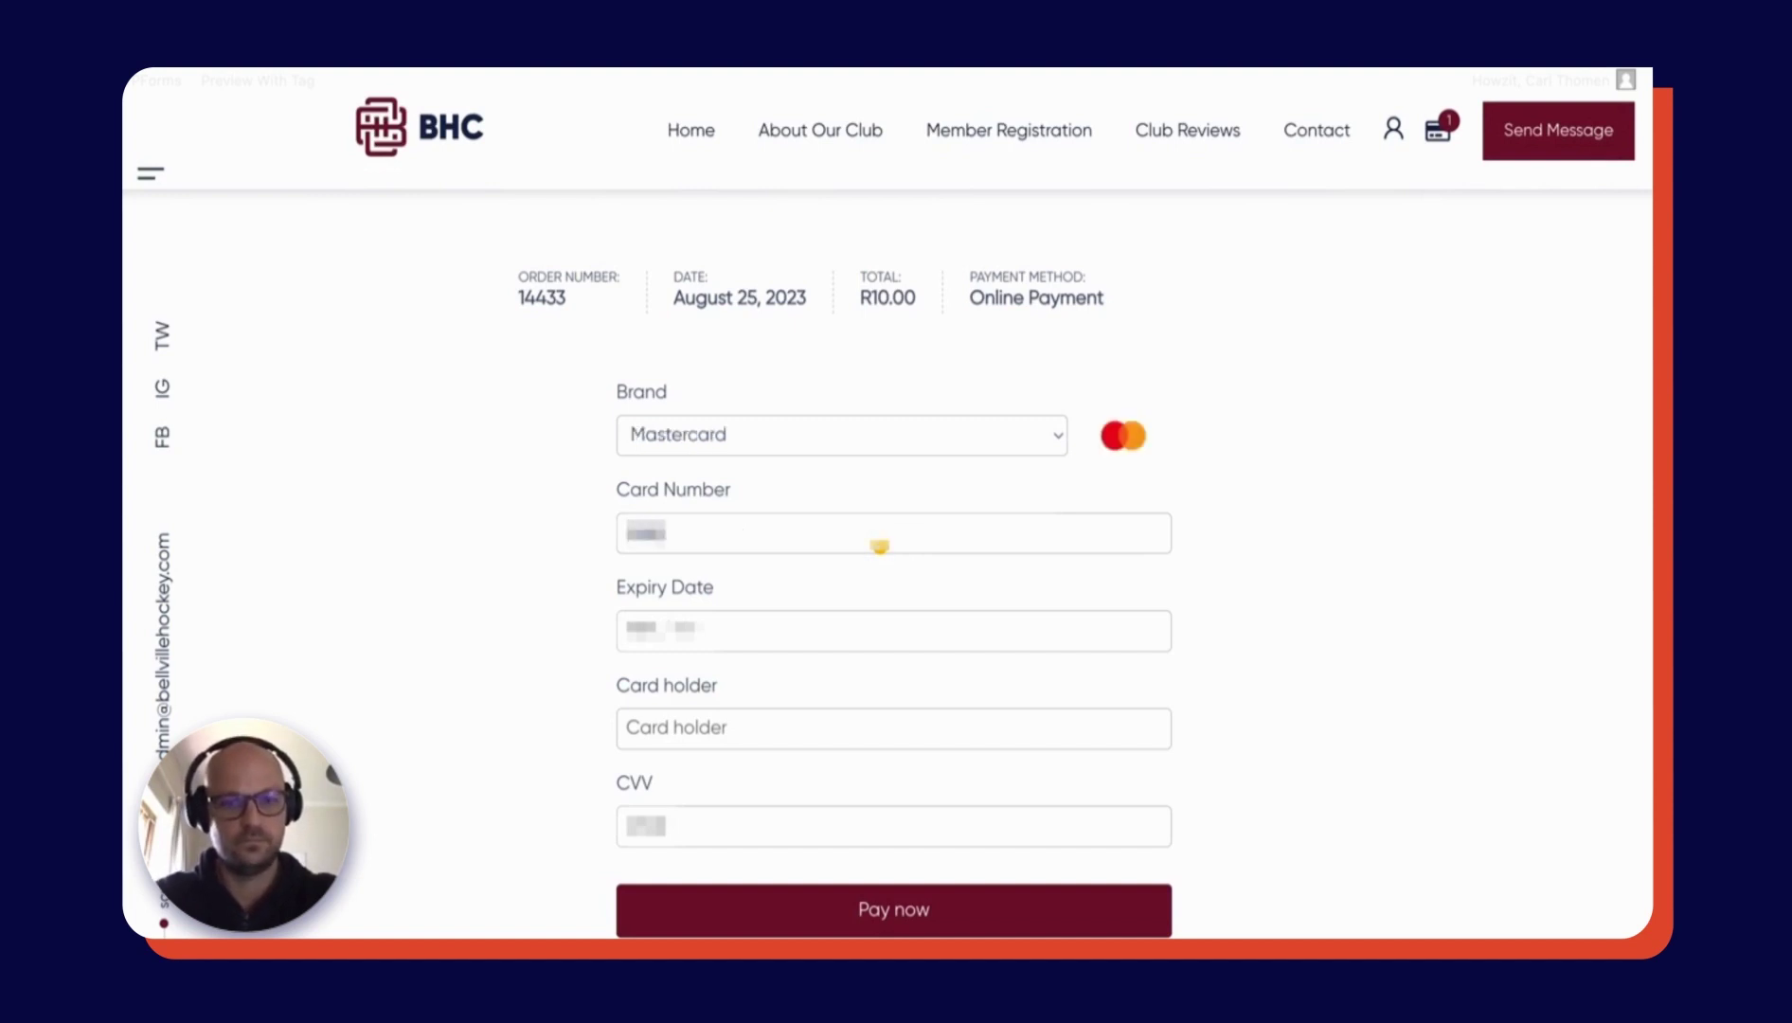
pyautogui.write('5454')
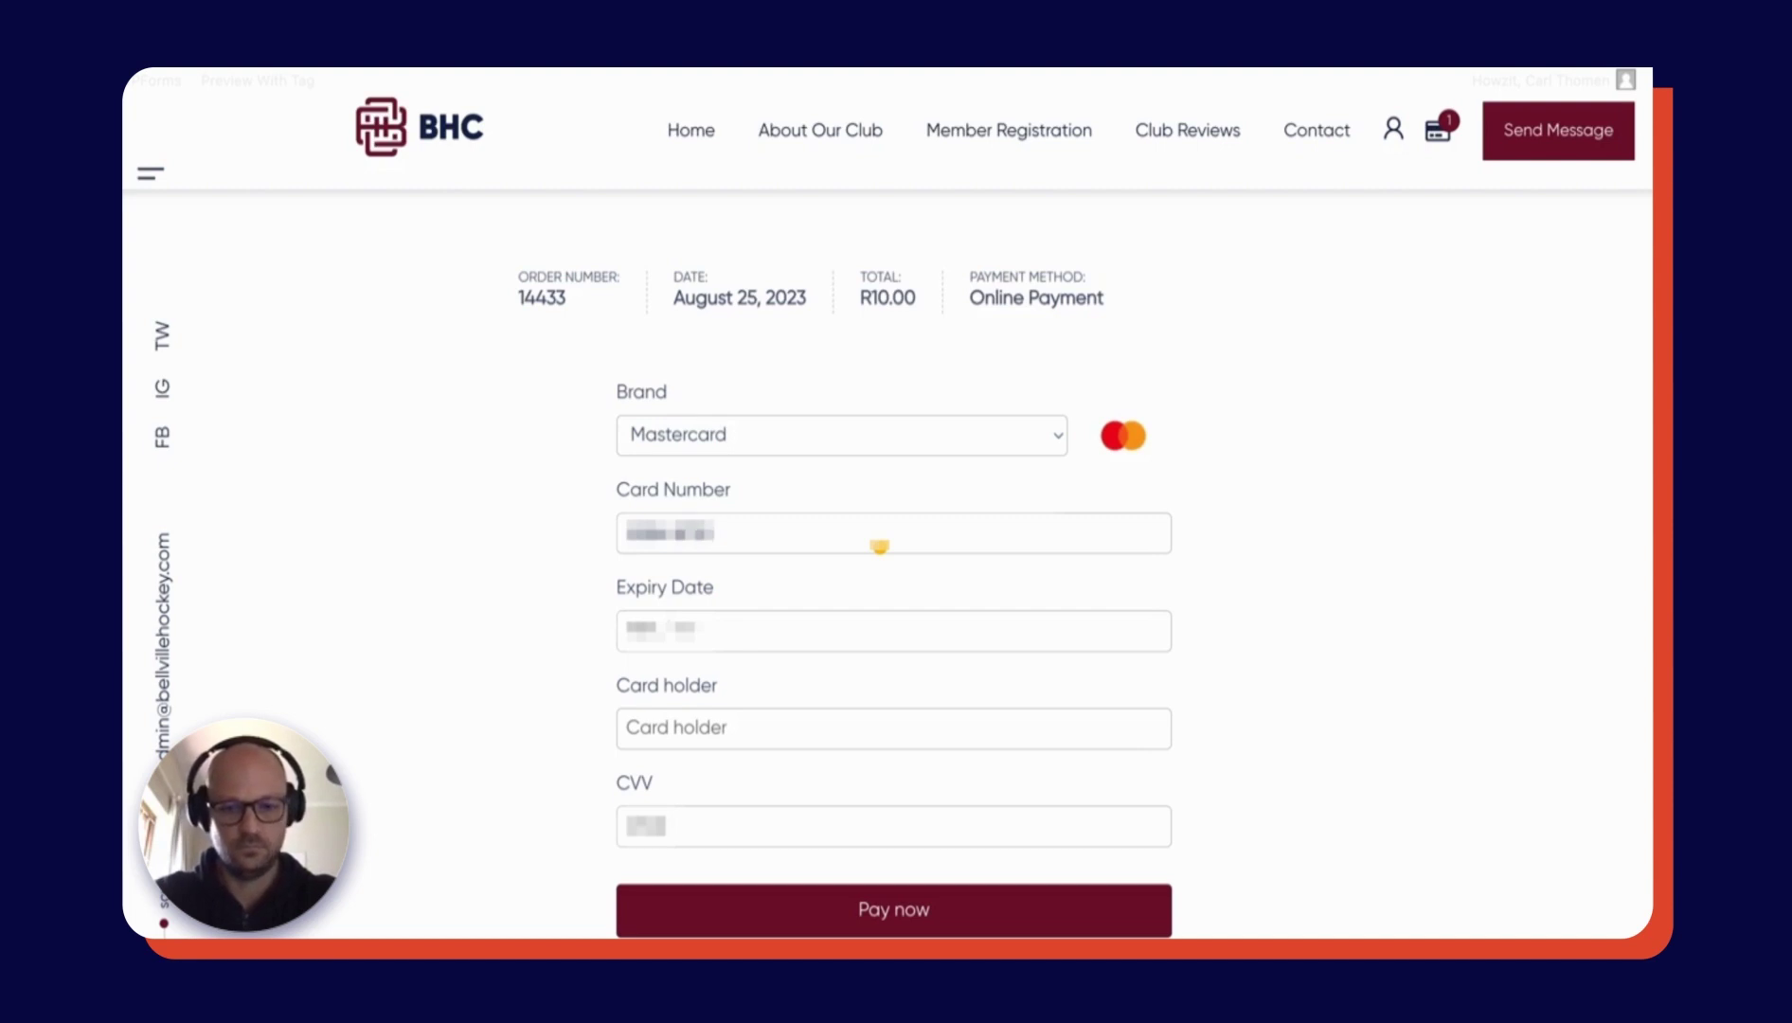
pyautogui.write('5454')
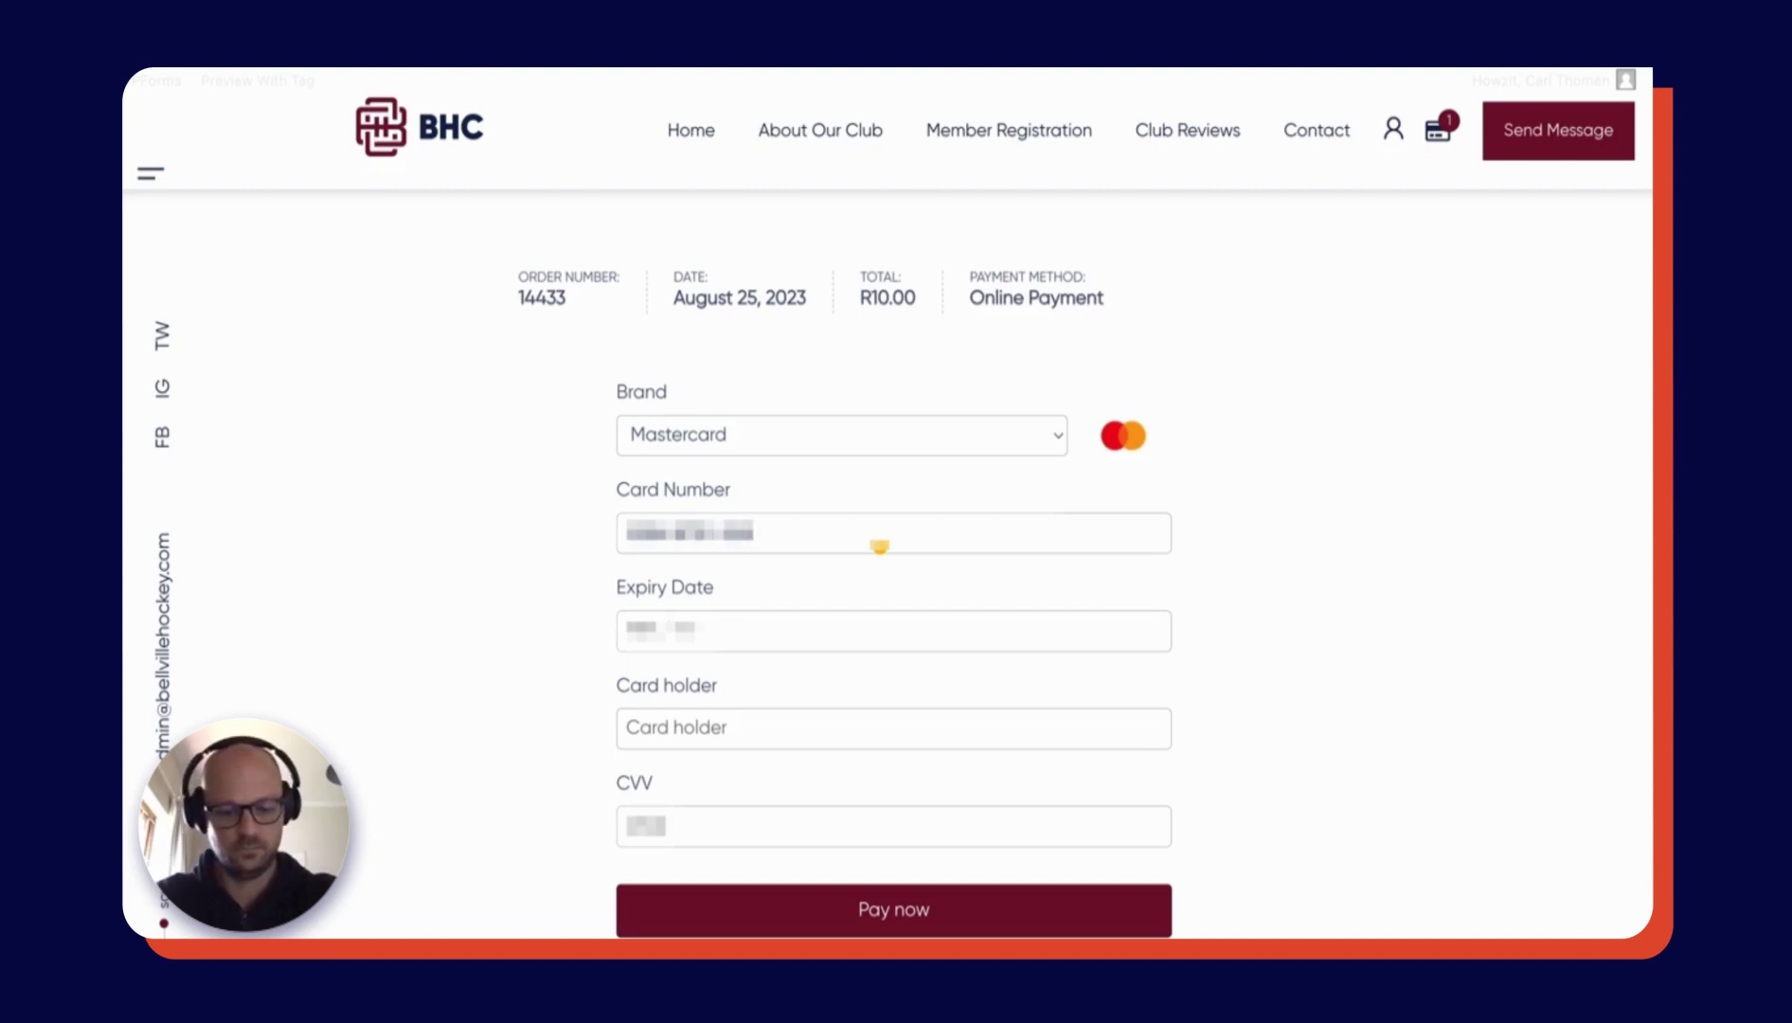
pyautogui.write('5454')
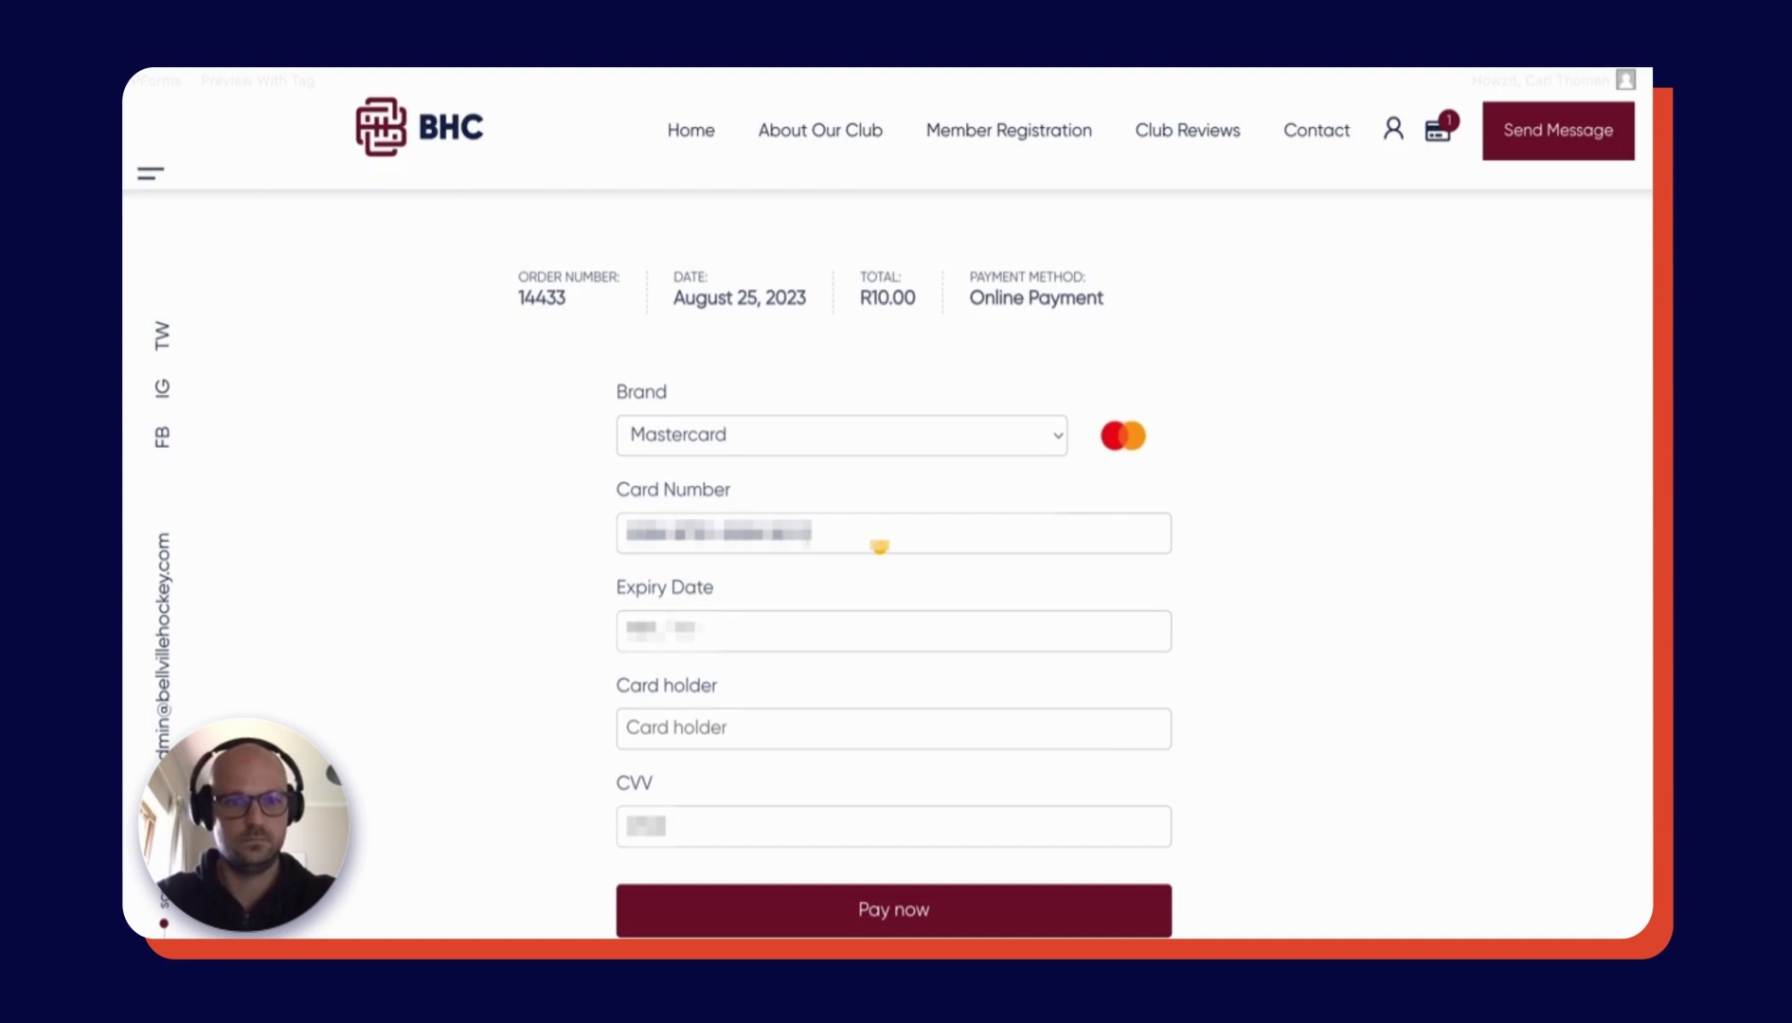
pyautogui.click(762, 633)
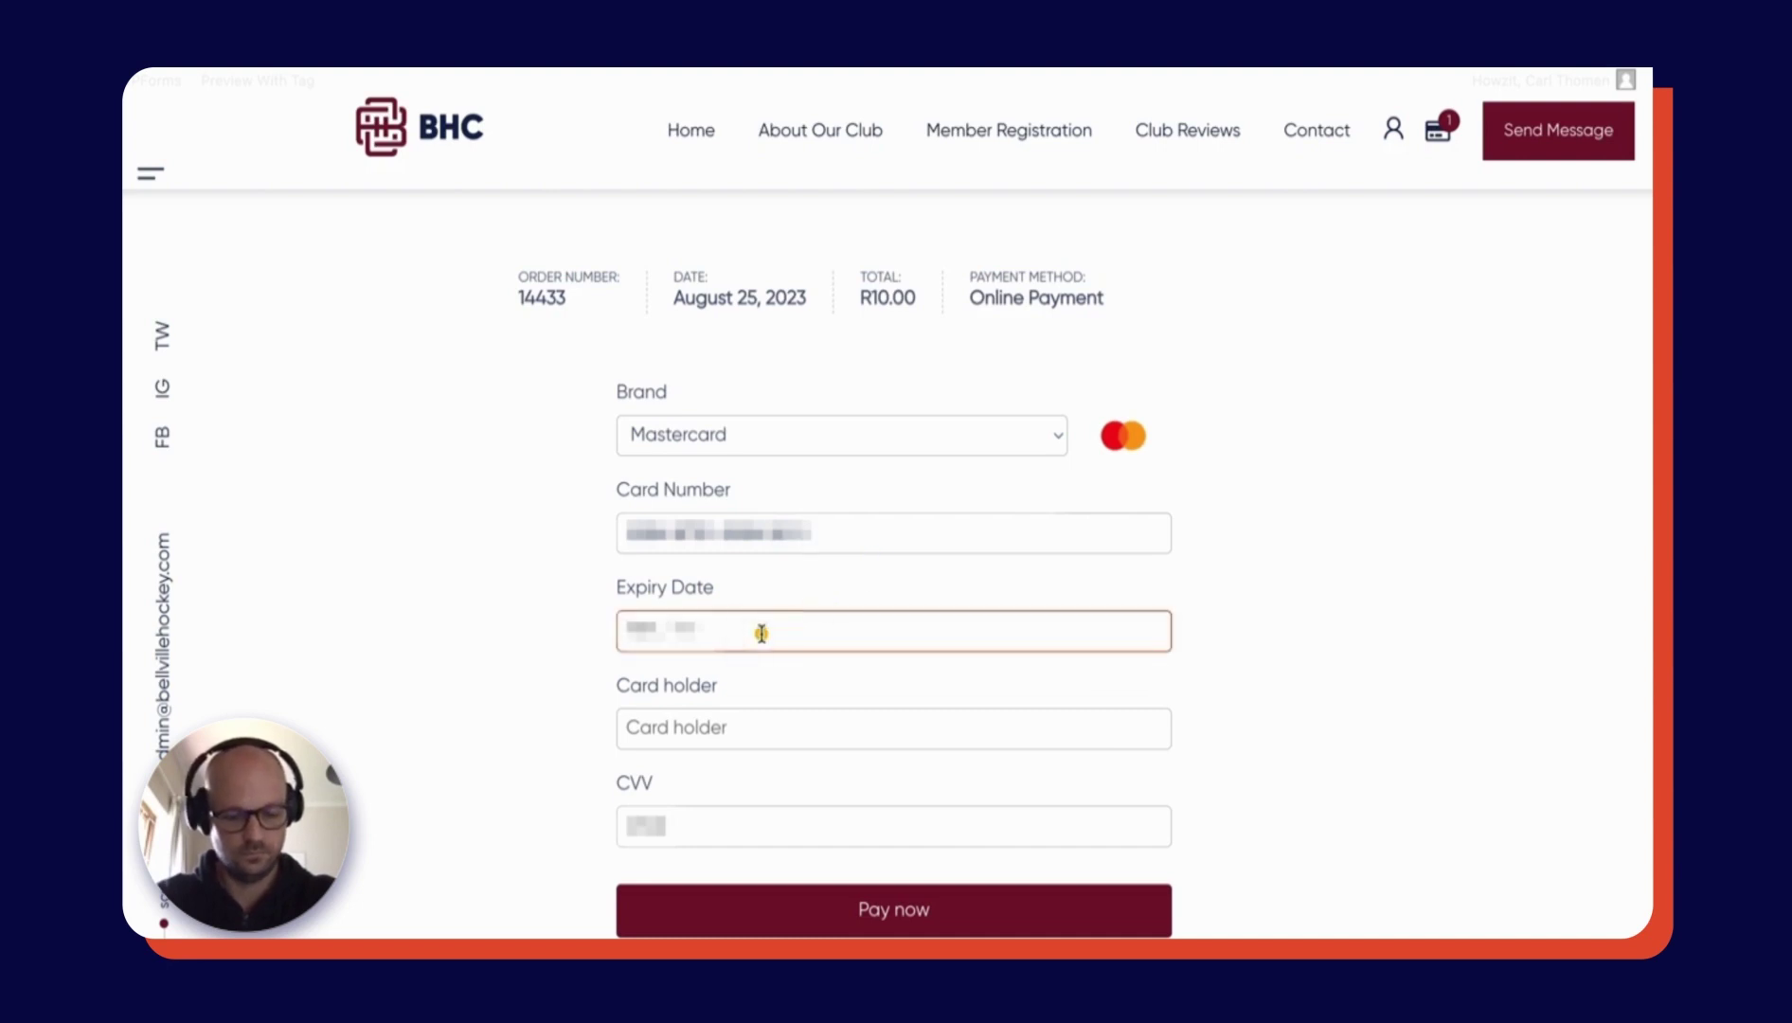
pyautogui.write('1225')
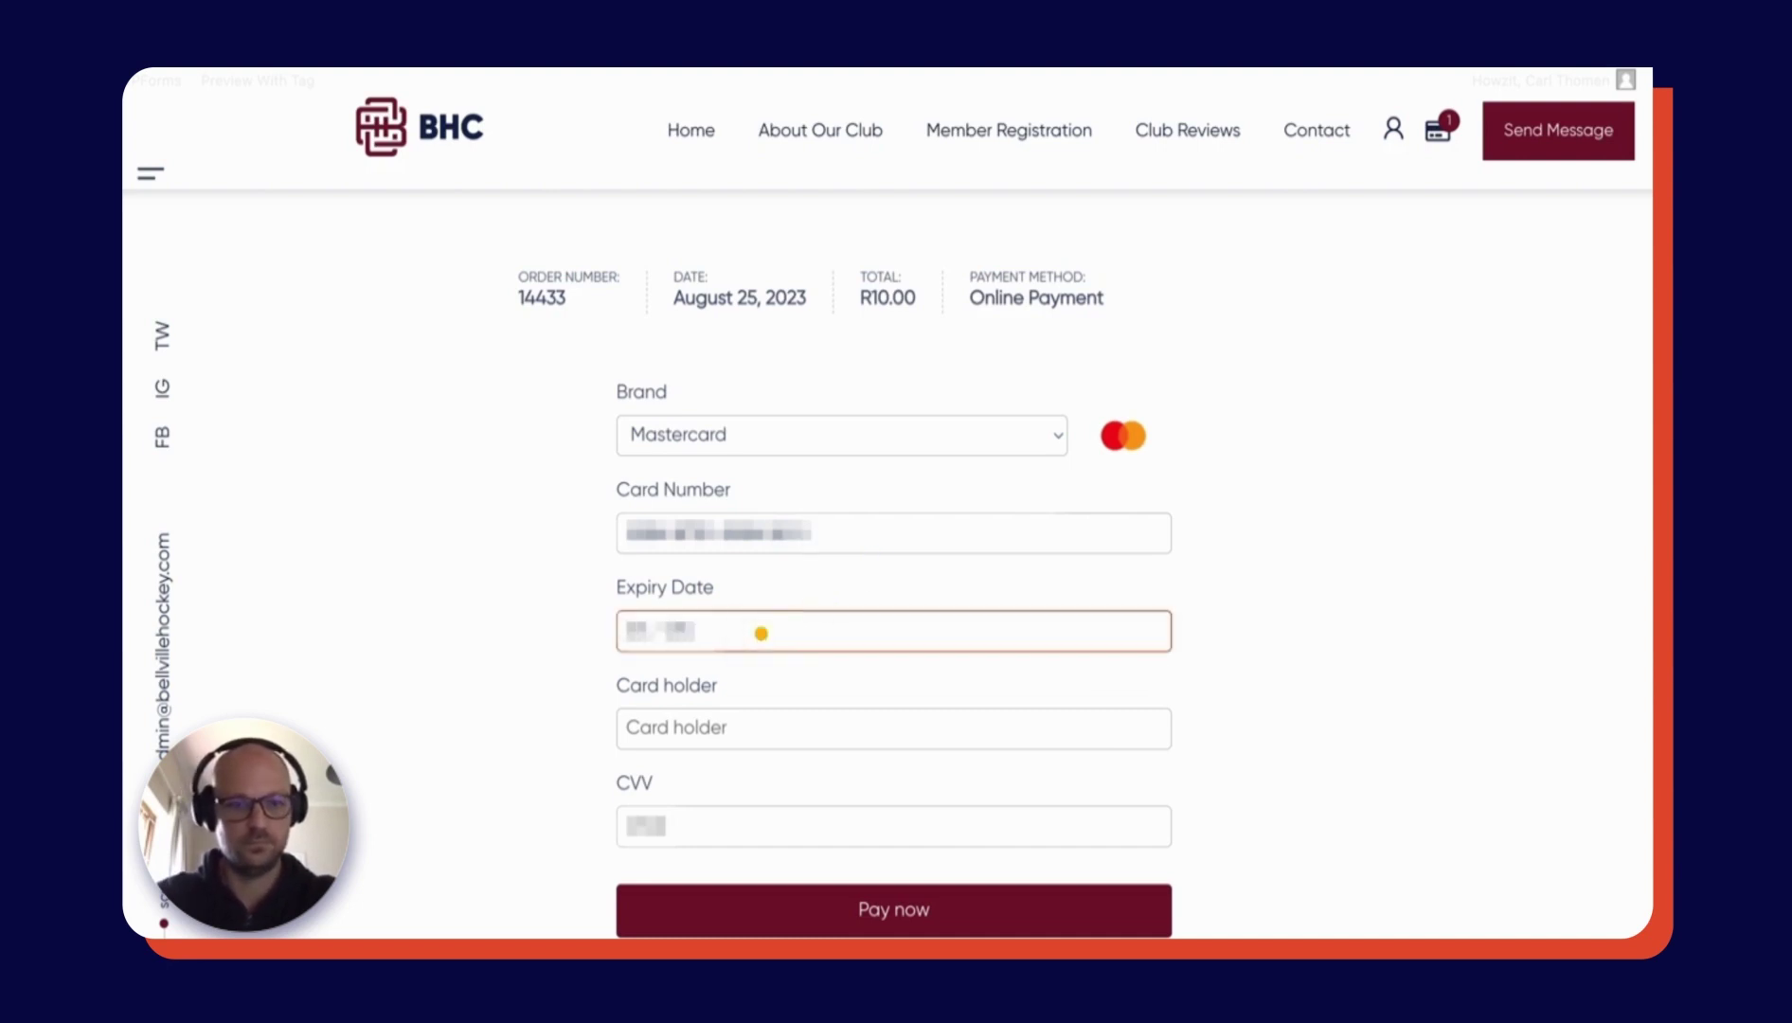
pyautogui.click(712, 727)
pyautogui.click(685, 831)
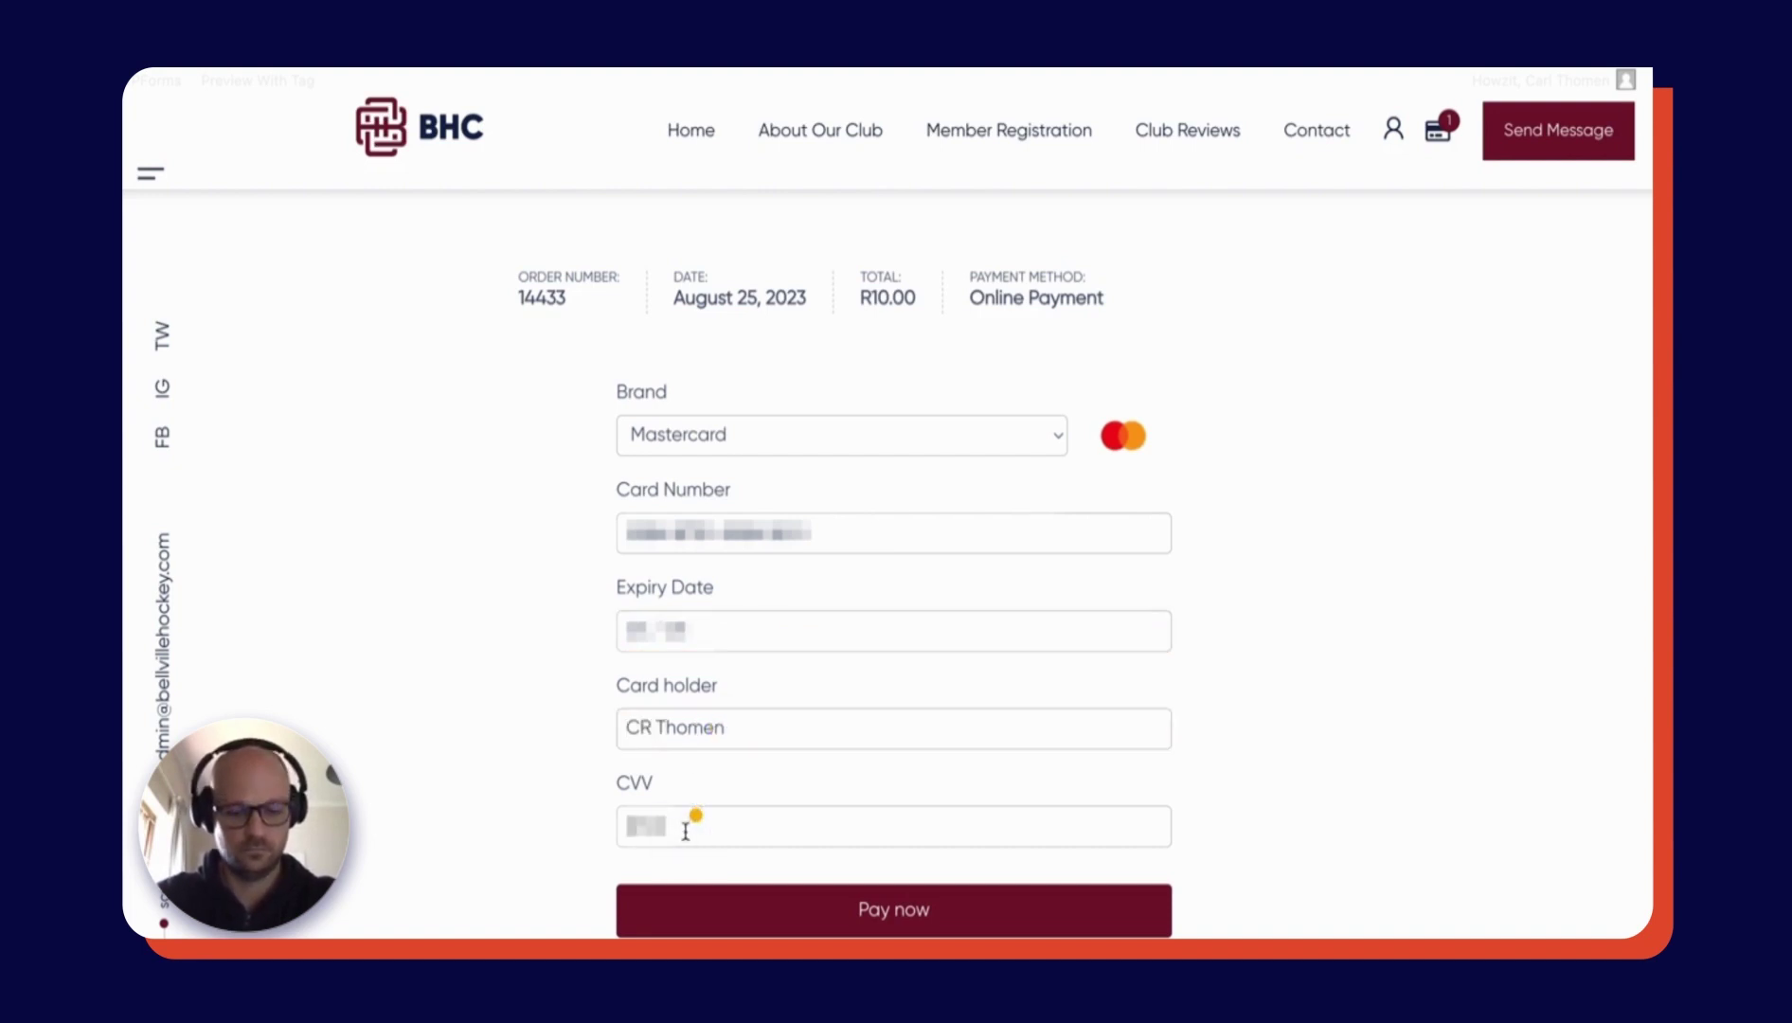
pyautogui.write('123')
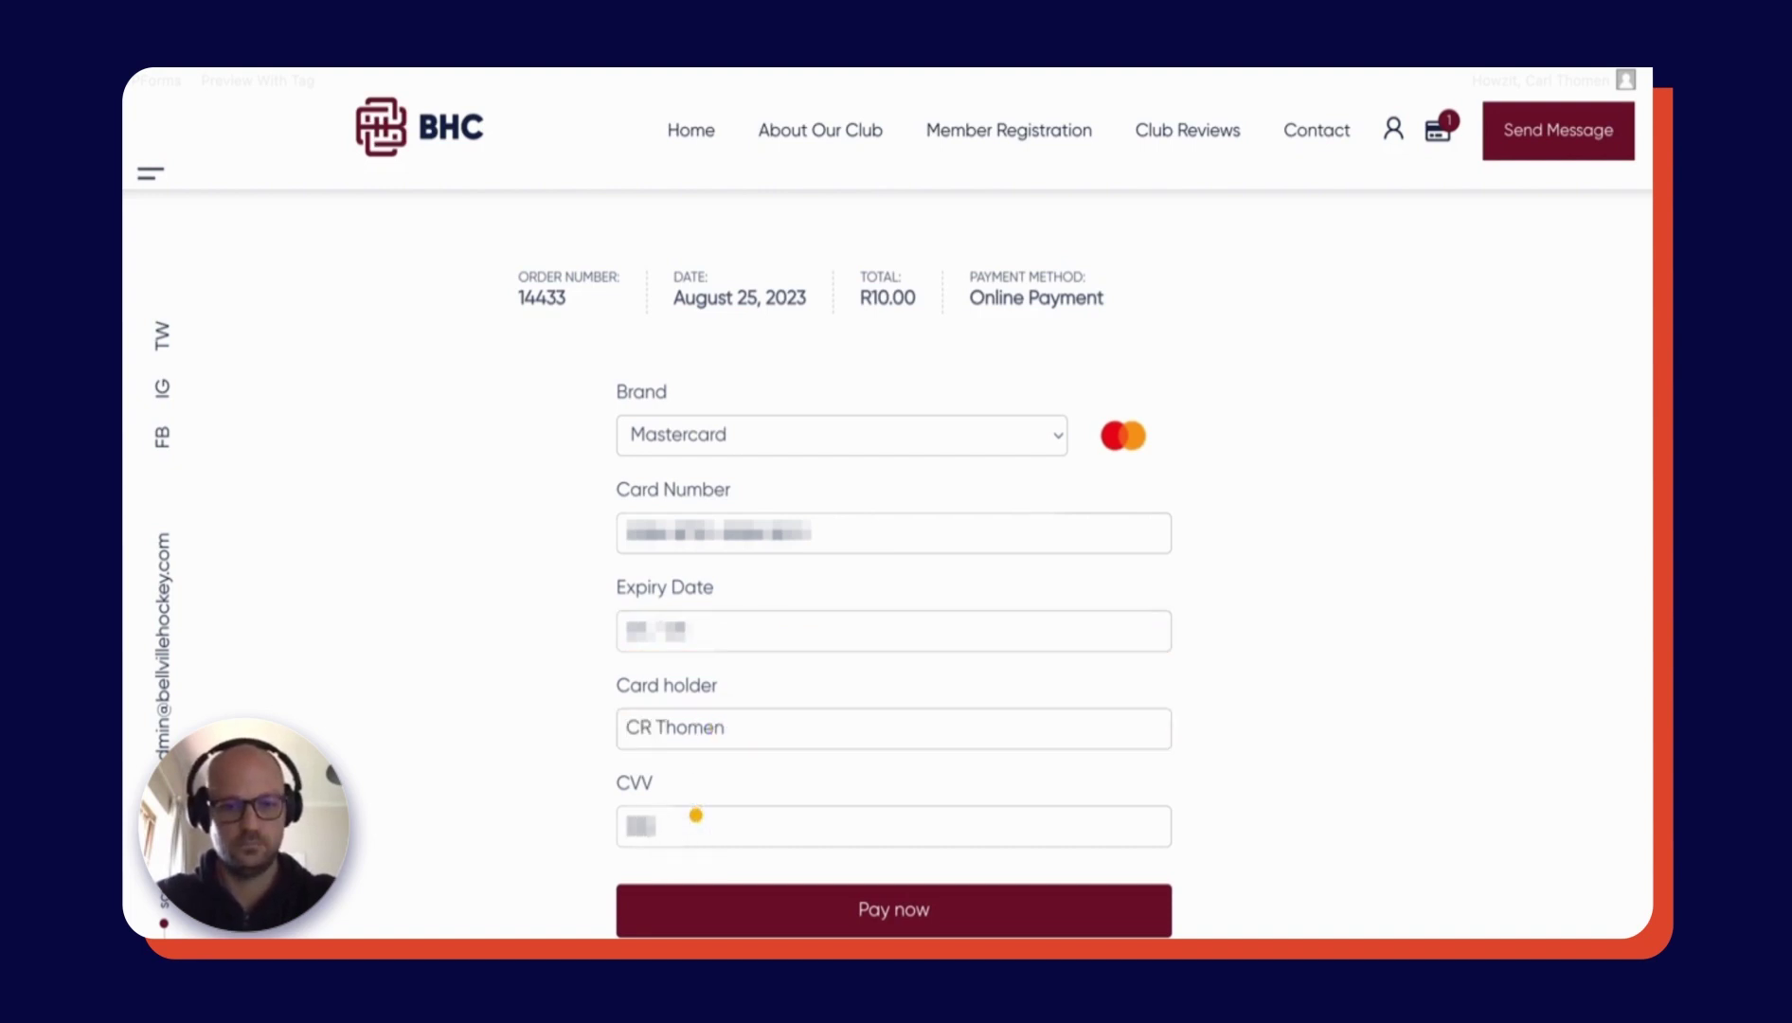
pyautogui.click(753, 907)
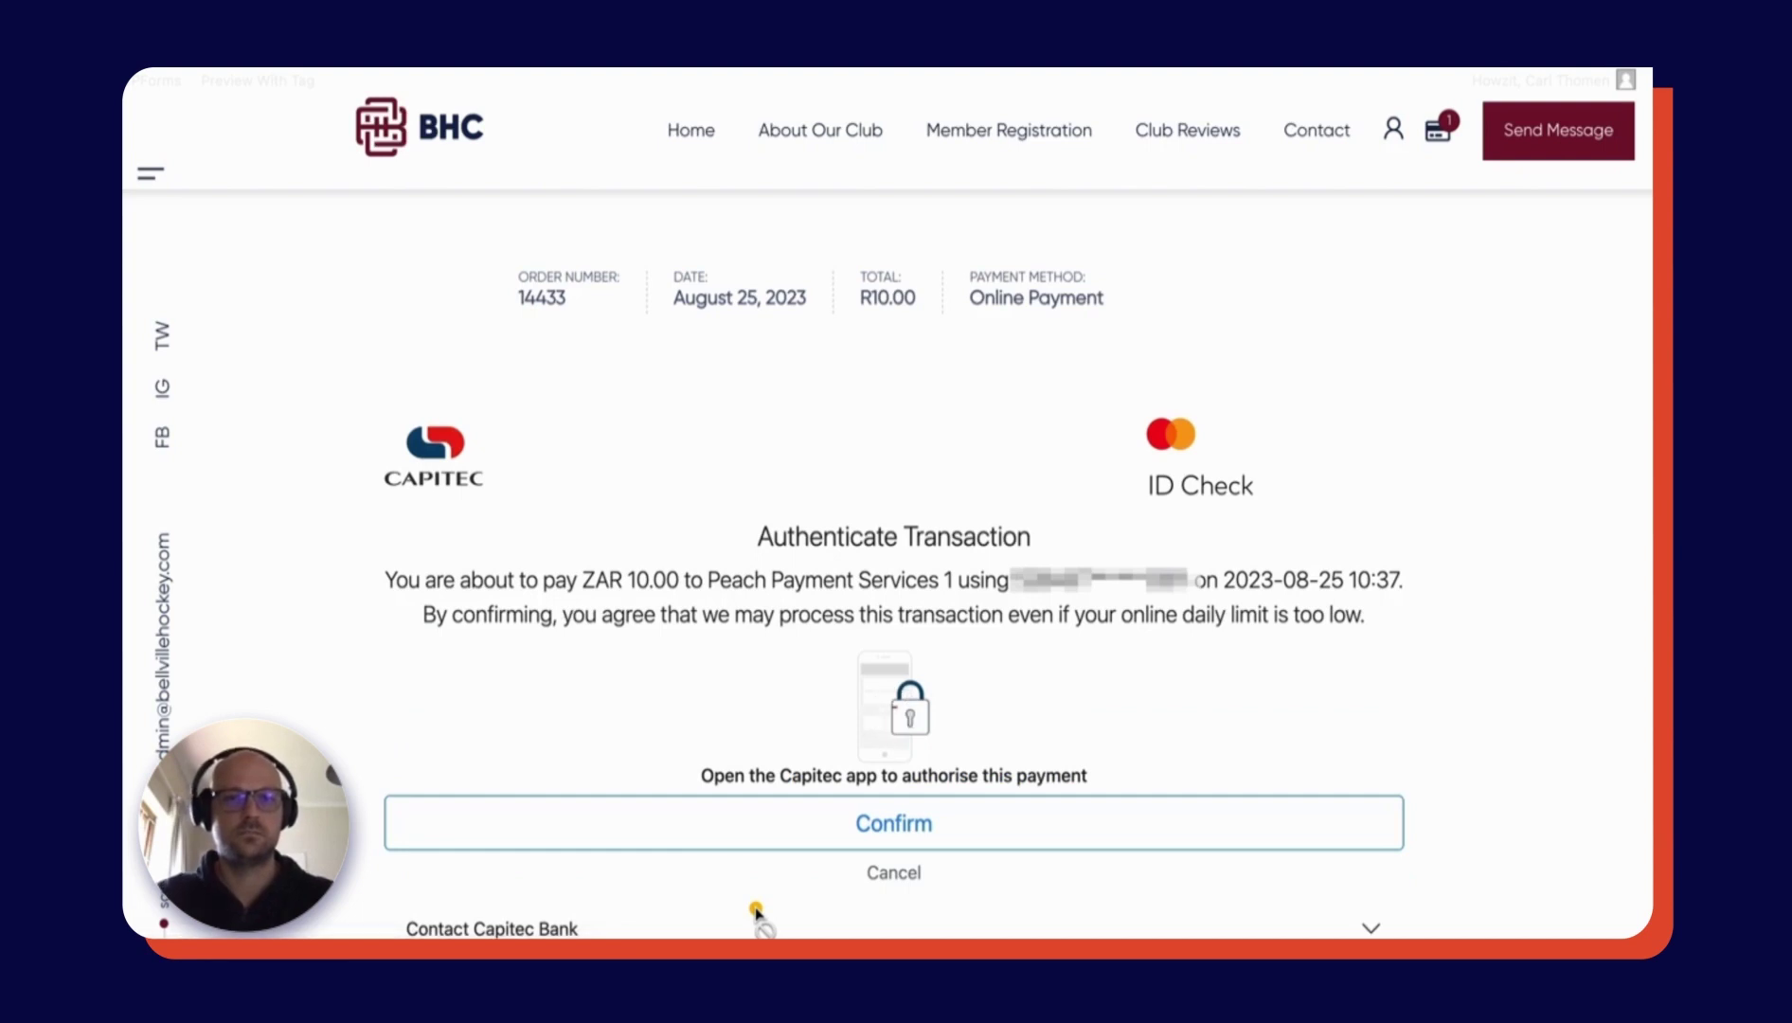
# - Confirm the ZAR 10.00 payment on Capitec's Authenticate Transaction page
pyautogui.scroll(-3, 755, 911)
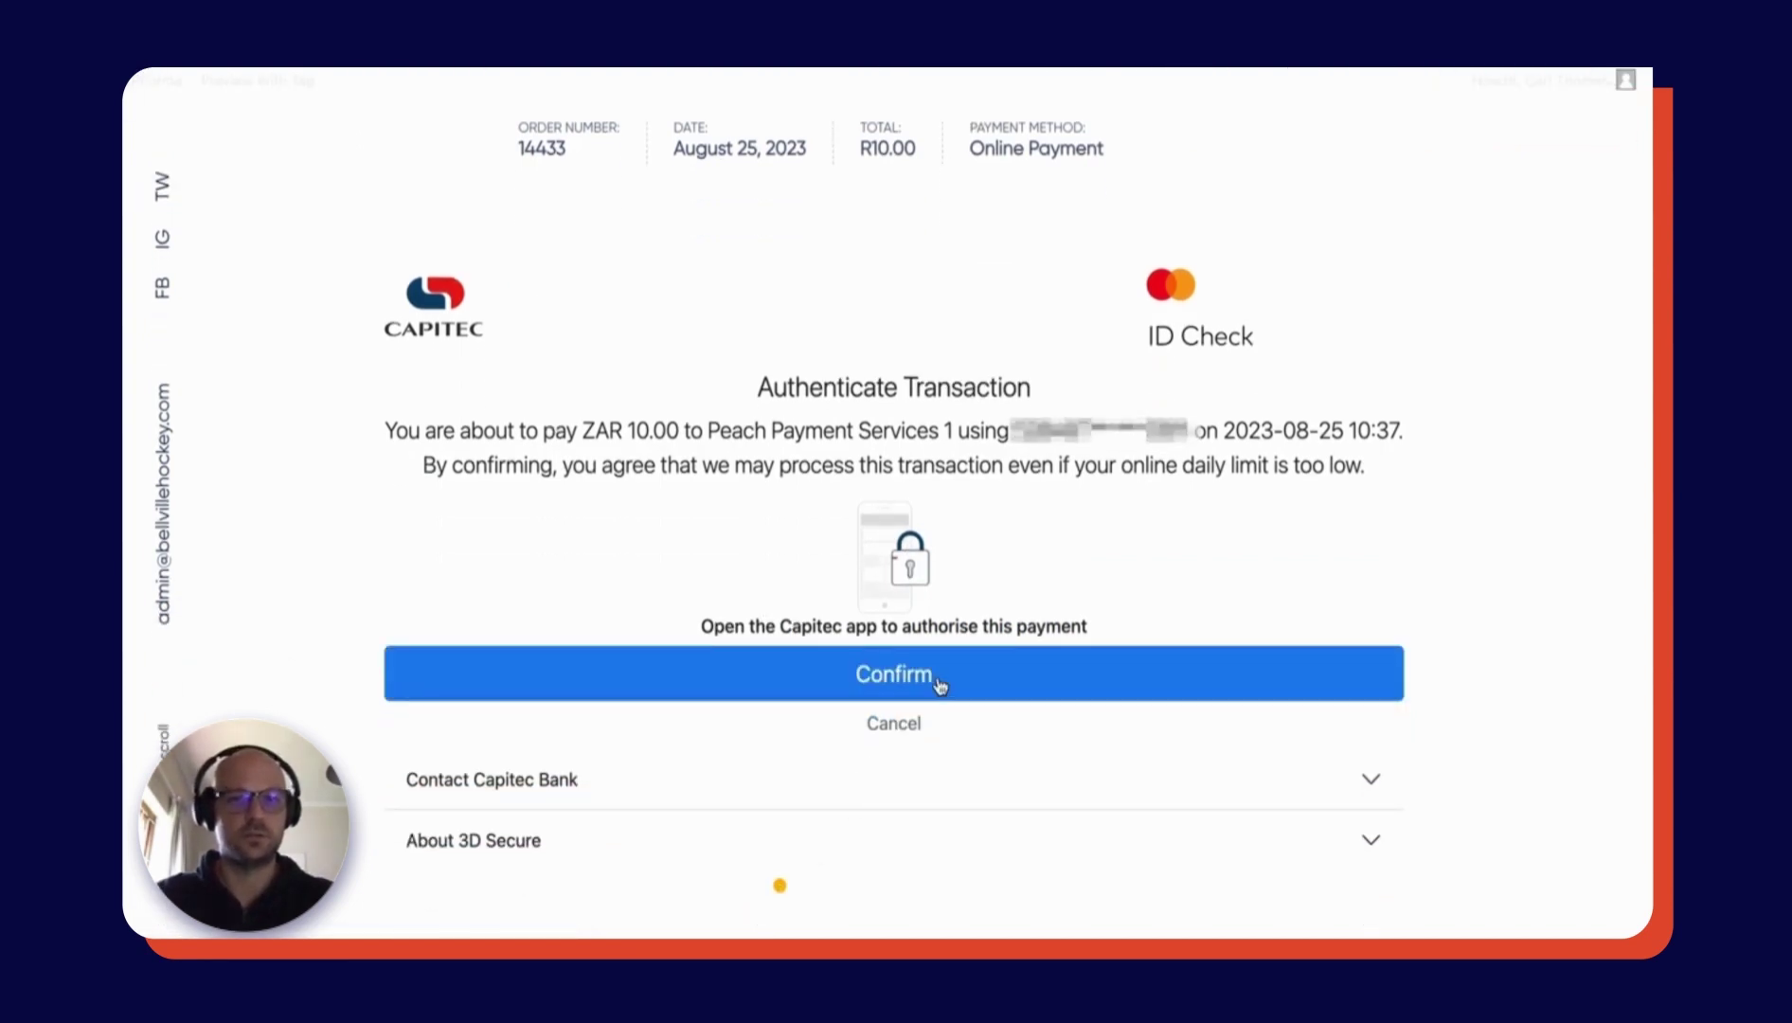
pyautogui.click(938, 680)
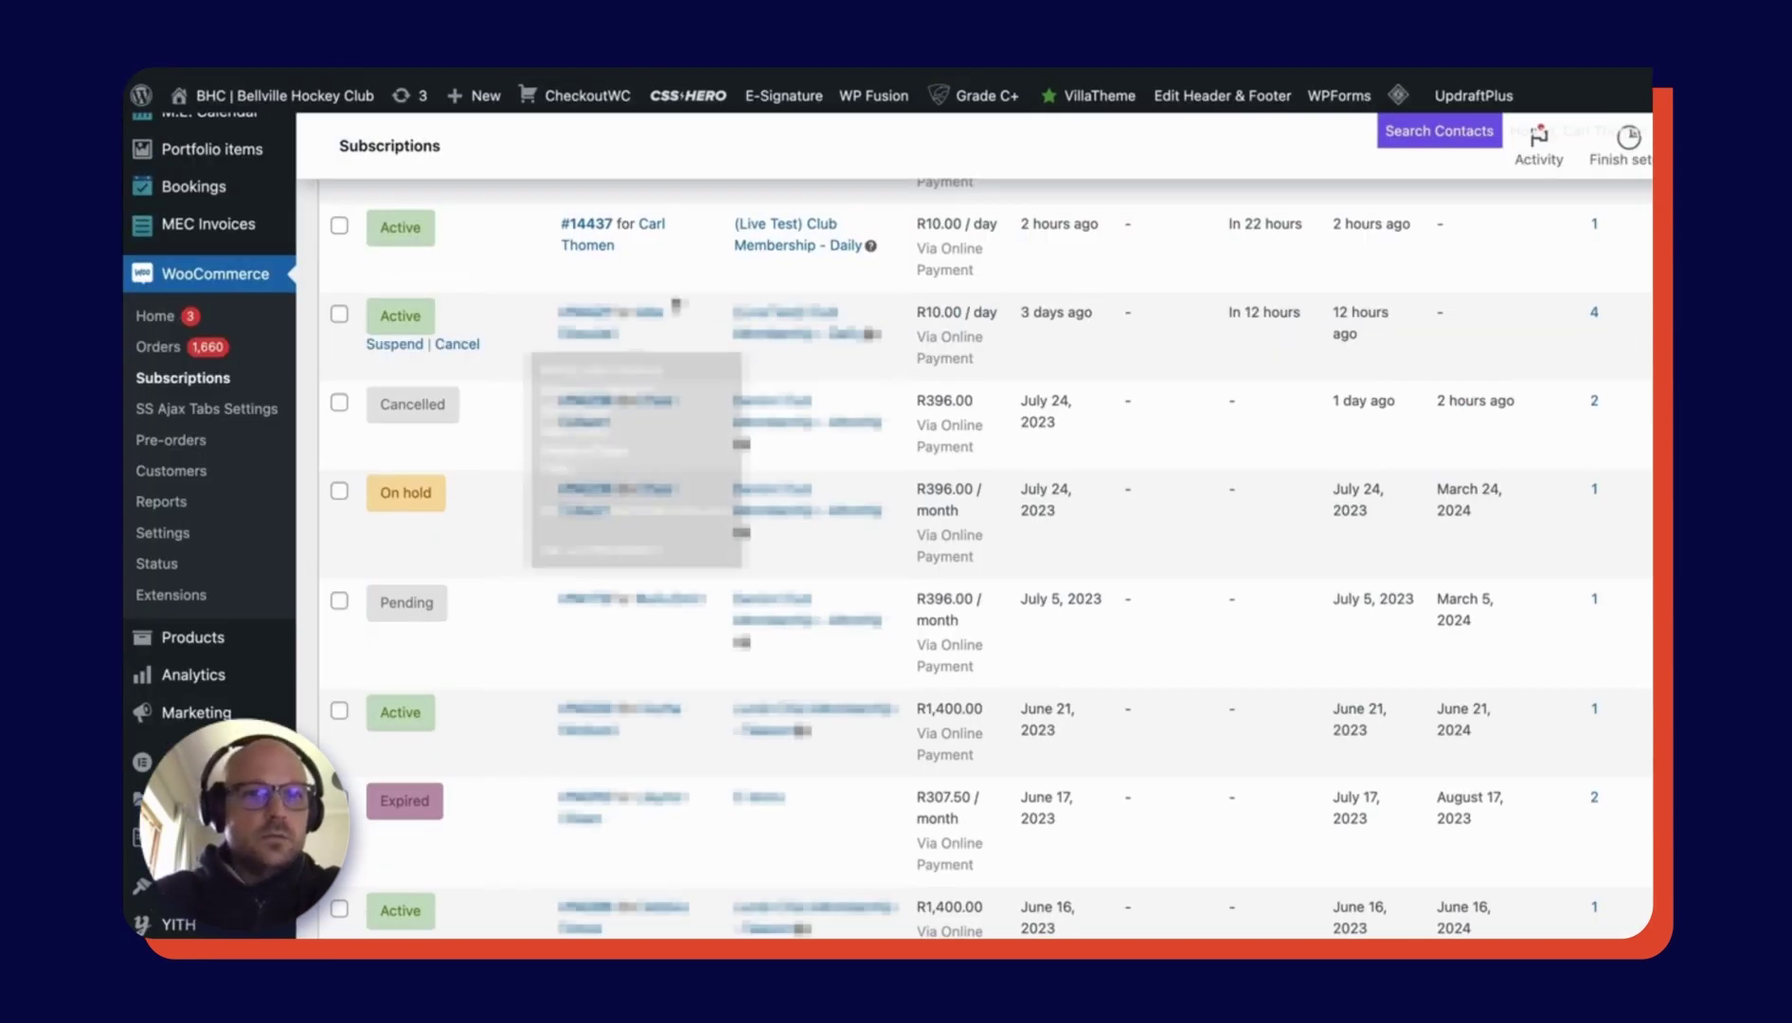
# - Bring up subscription #14437 in the Subscriptions list to open it
pyautogui.moveTo(595, 228)
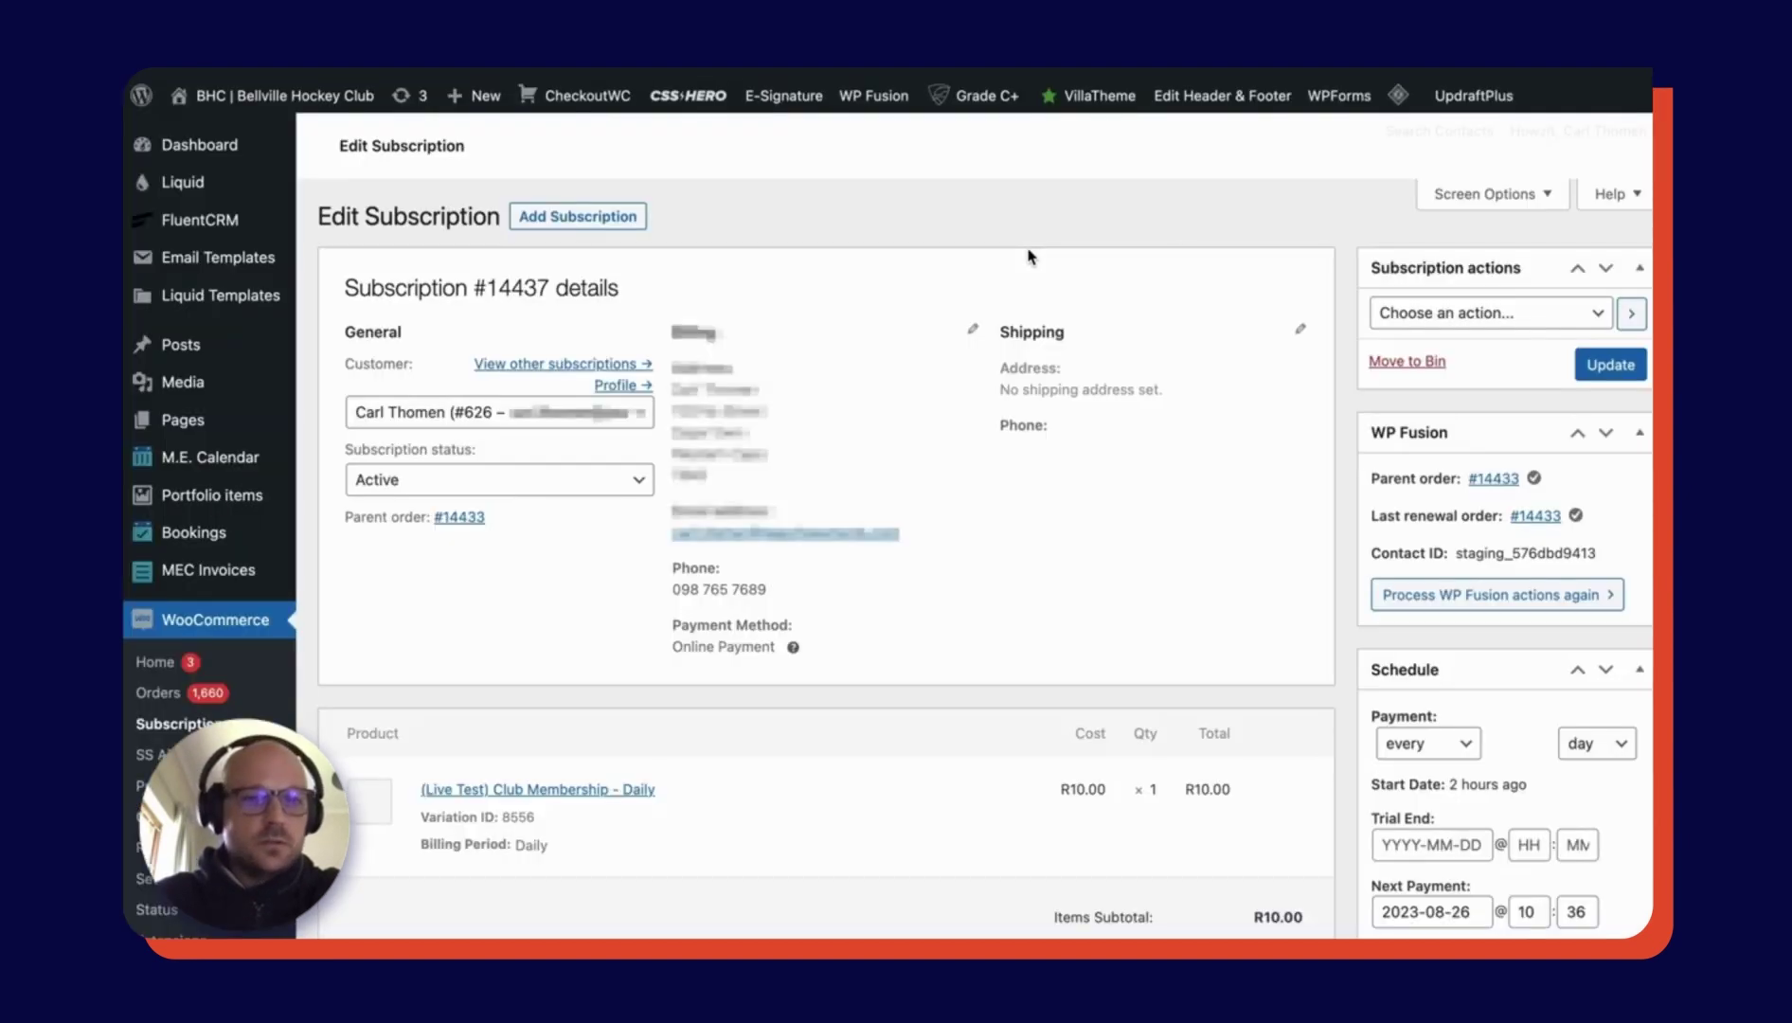
# - Review subscription #14437 and save it with Update
pyautogui.scroll(-2, 1480, 748)
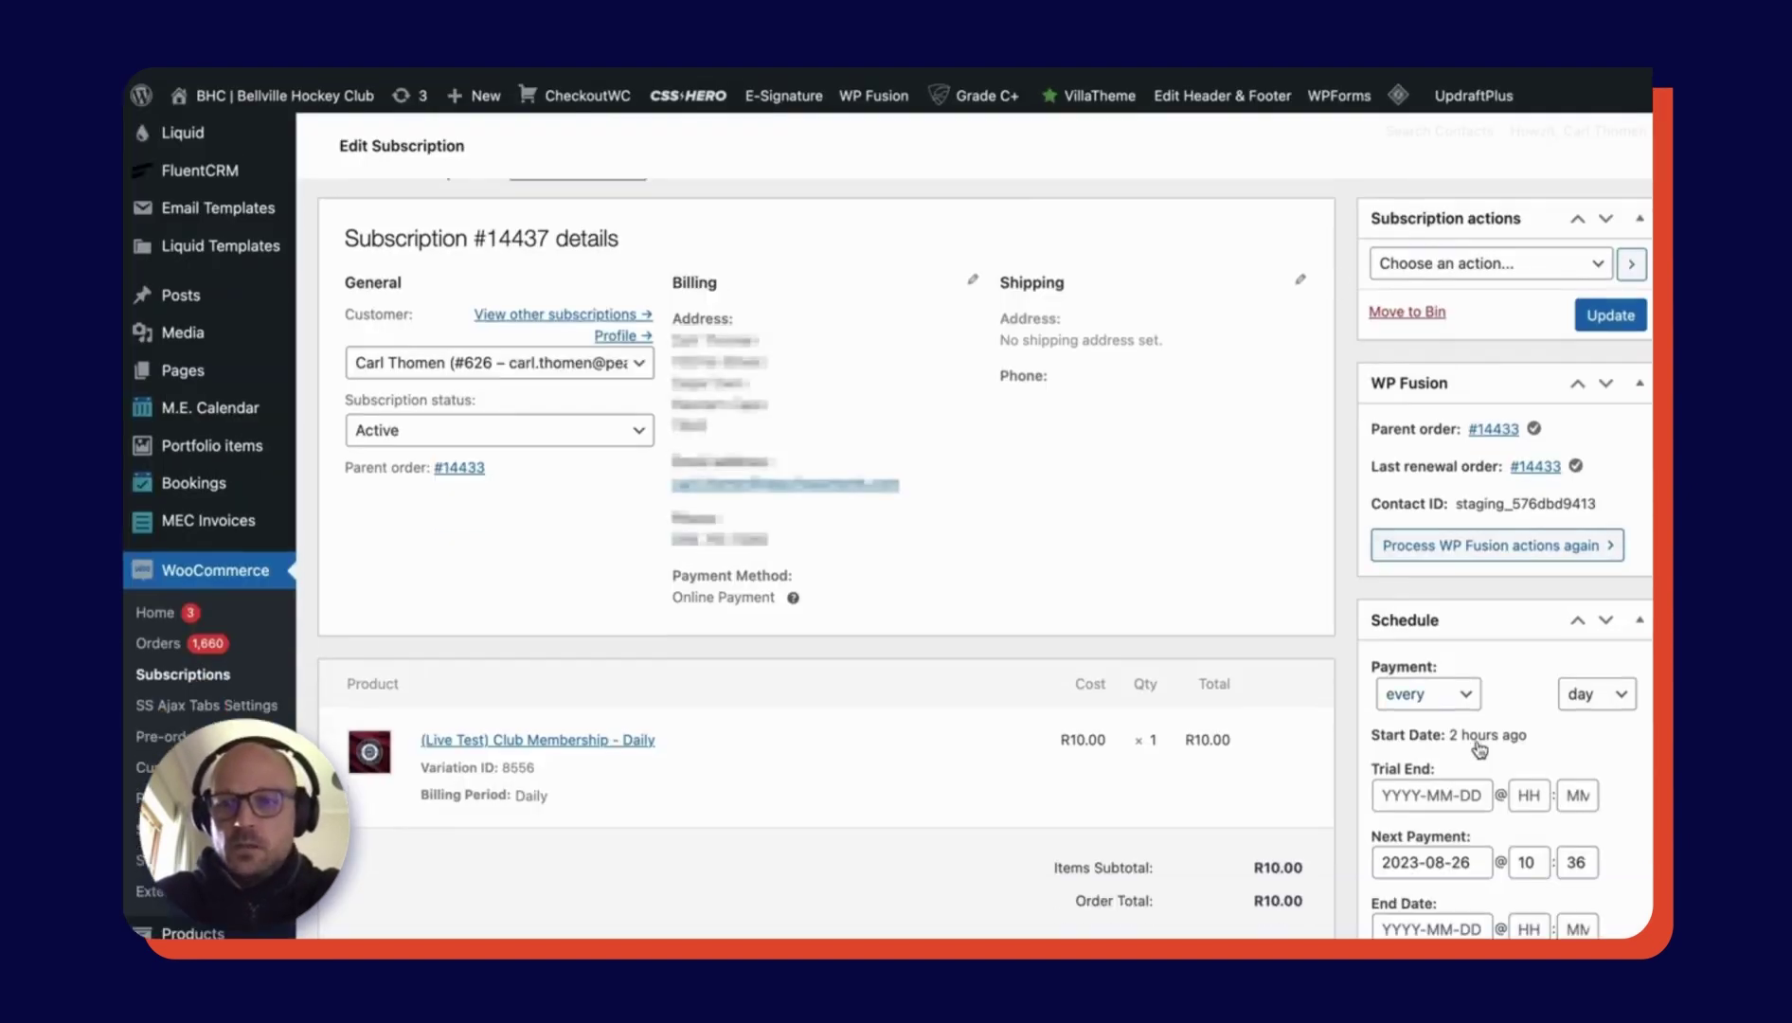
pyautogui.scroll(-5, 1480, 748)
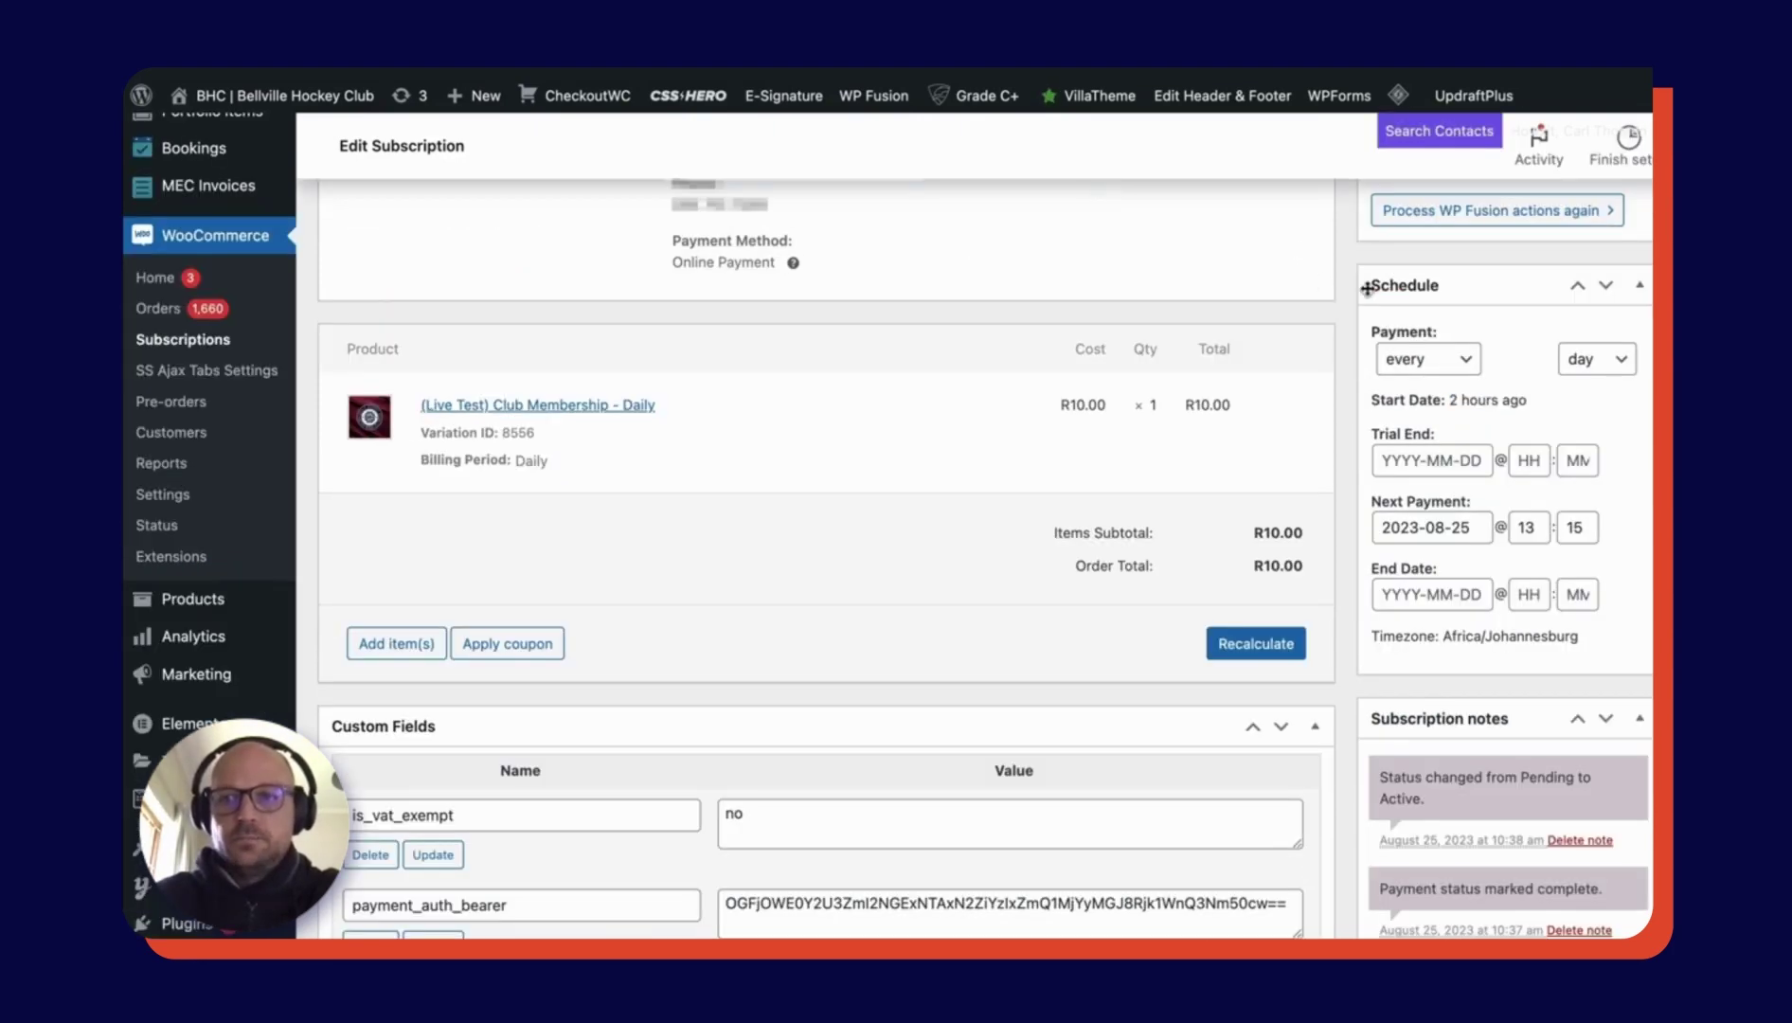
pyautogui.scroll(6, 1478, 379)
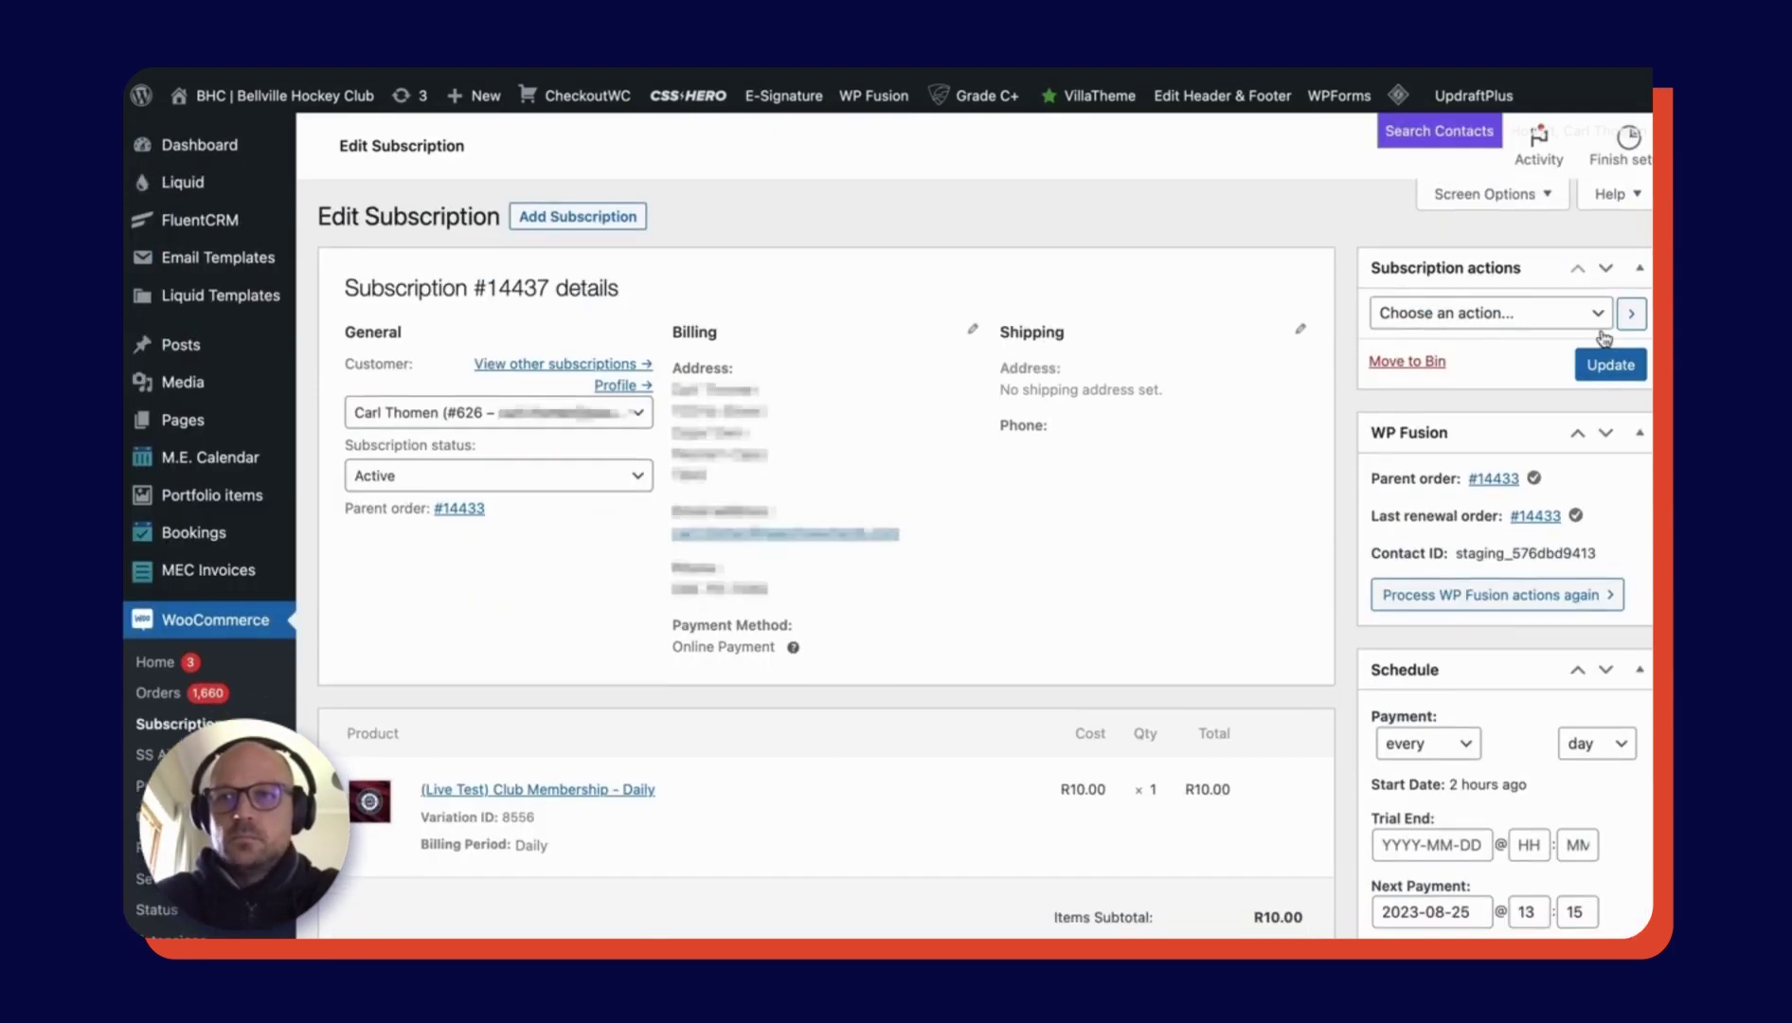
pyautogui.click(1610, 364)
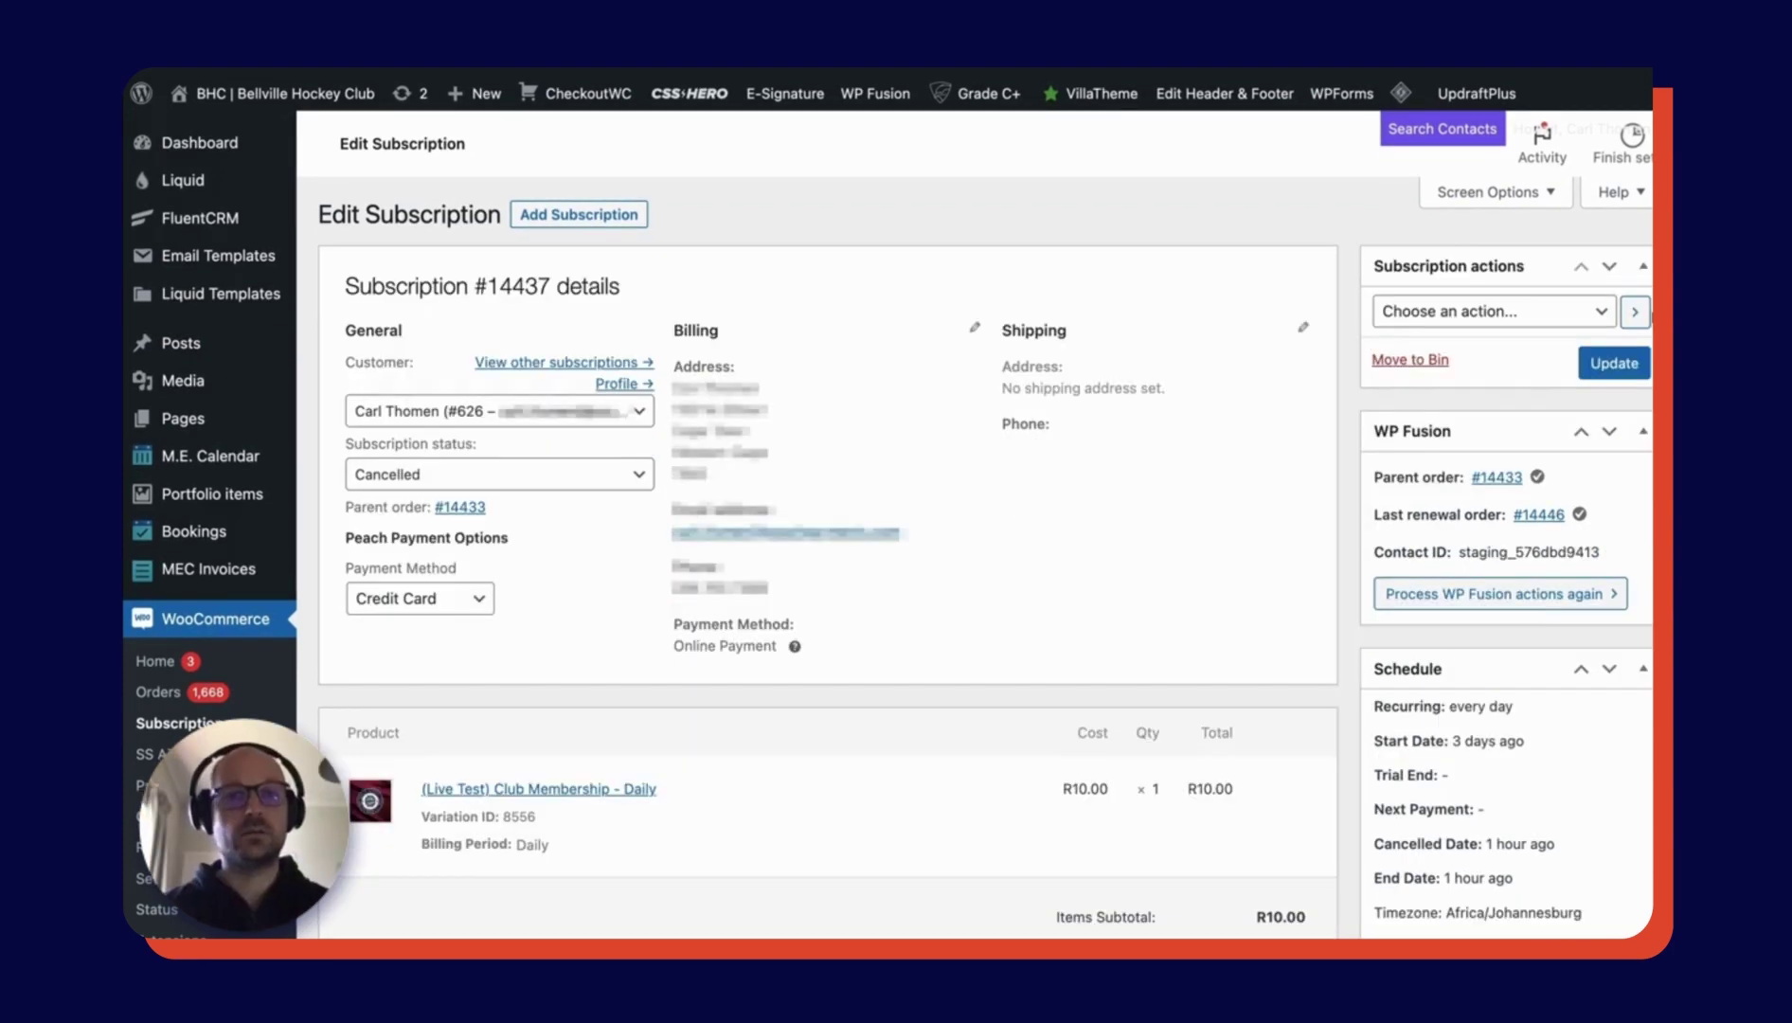
# - Open renewal order #14440 from the subscription's Related Orders list
pyautogui.scroll(-5, 1507, 485)
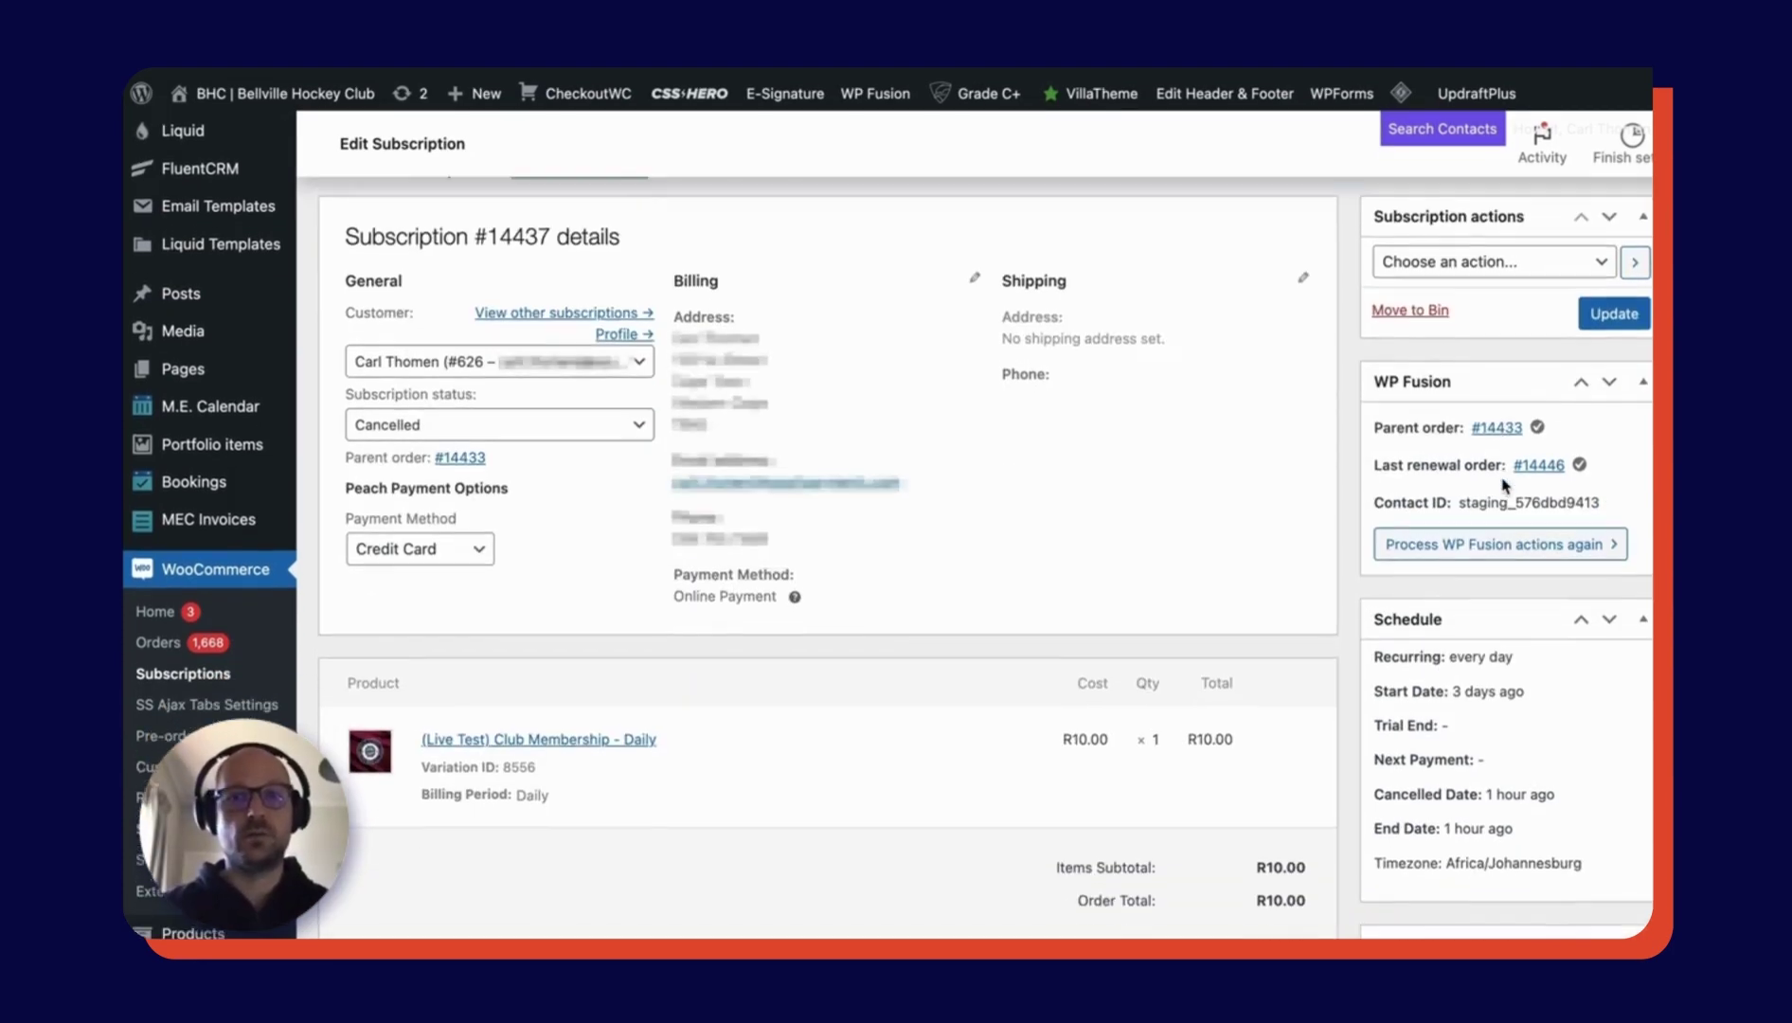
pyautogui.scroll(-8, 1506, 485)
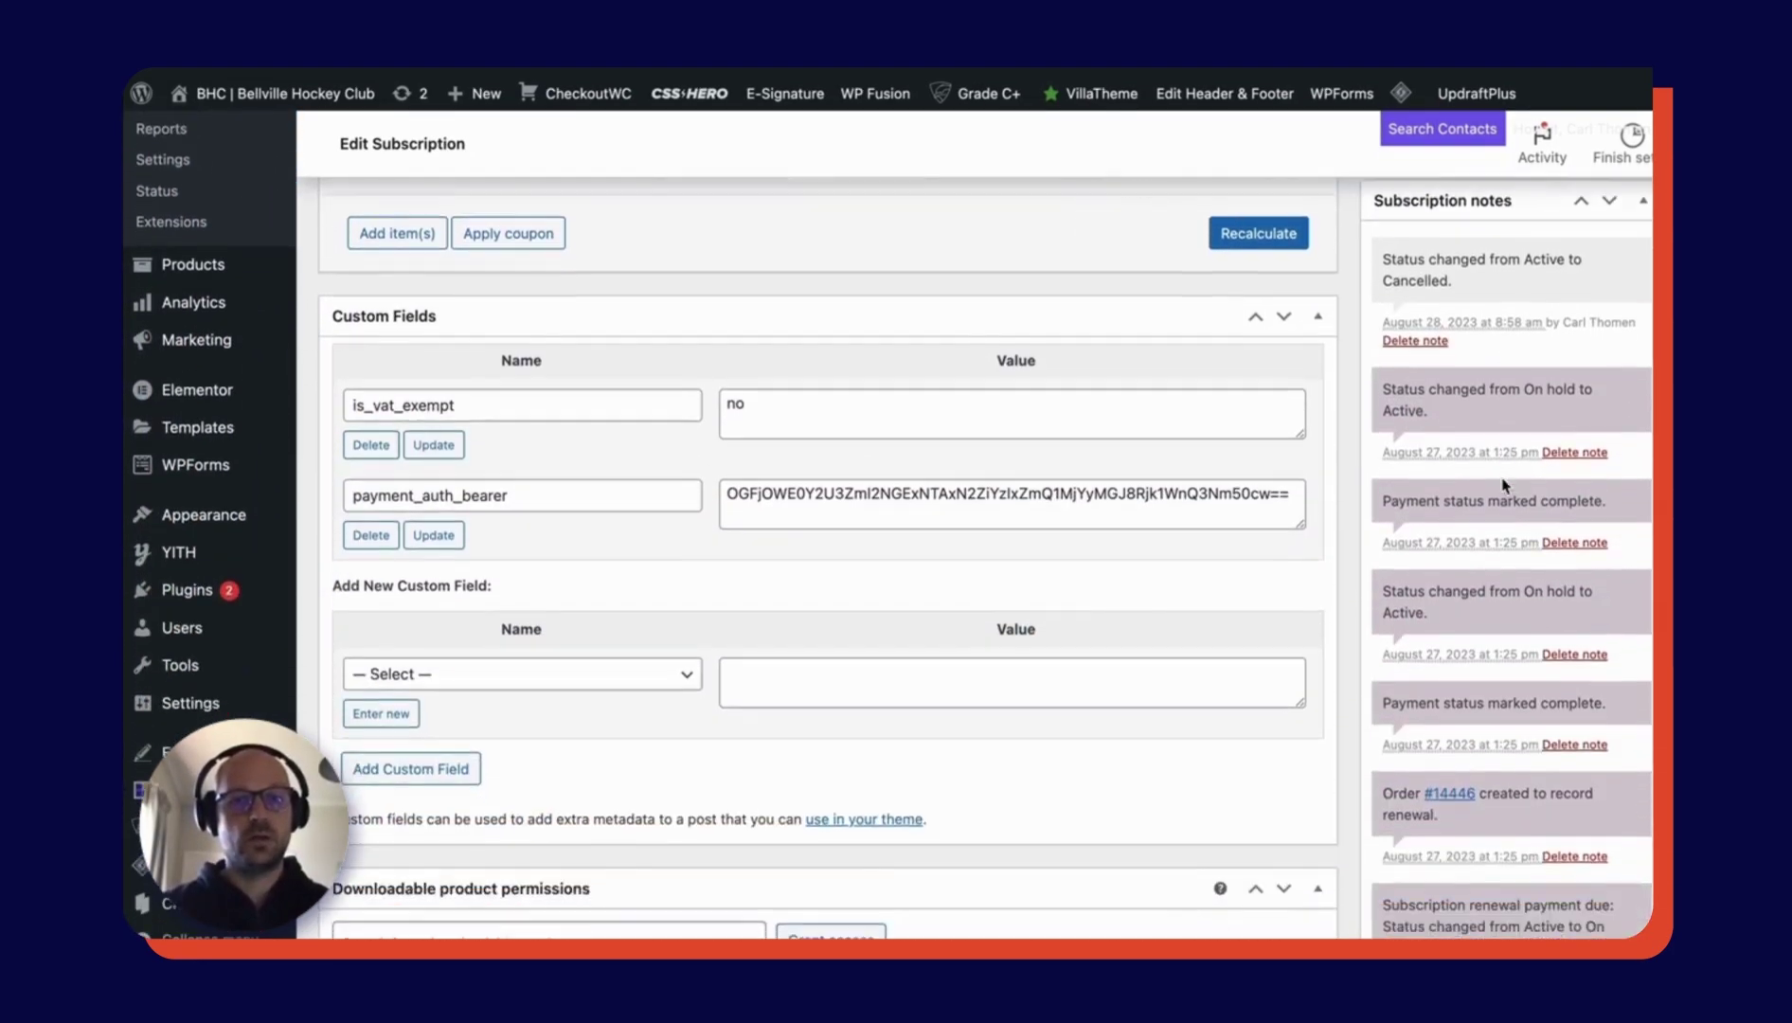
pyautogui.scroll(-3, 1506, 485)
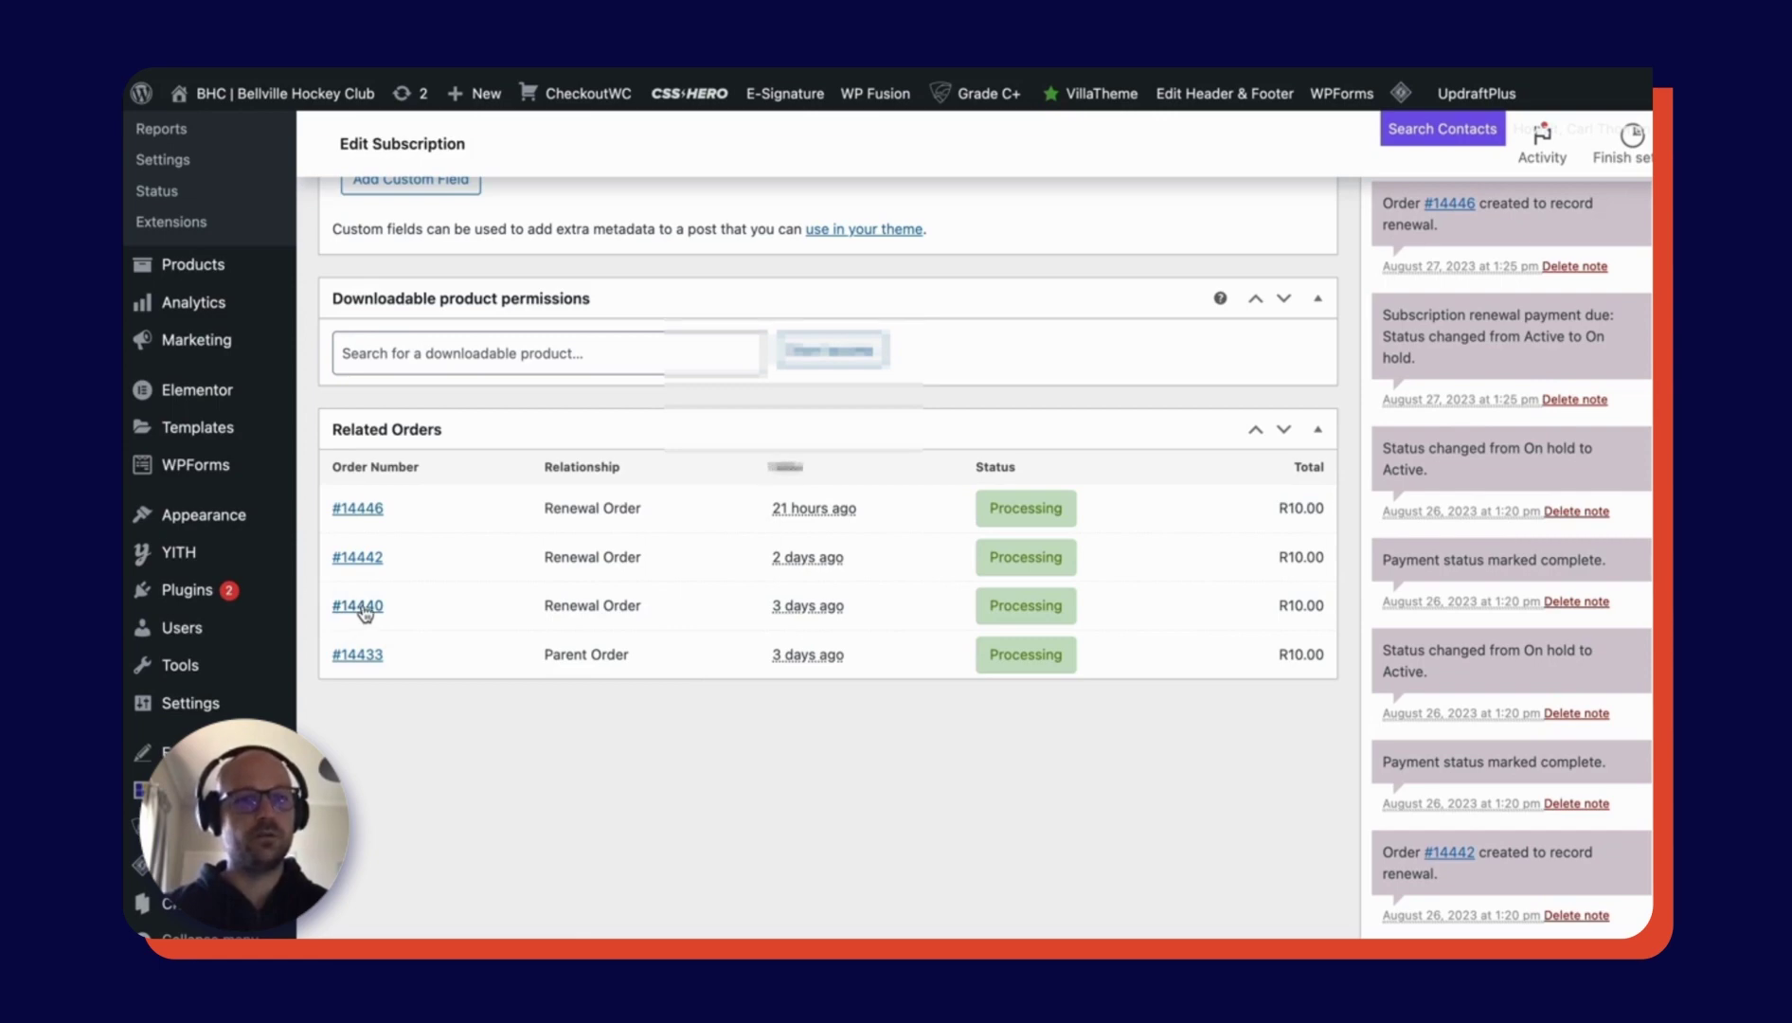
pyautogui.click(360, 606)
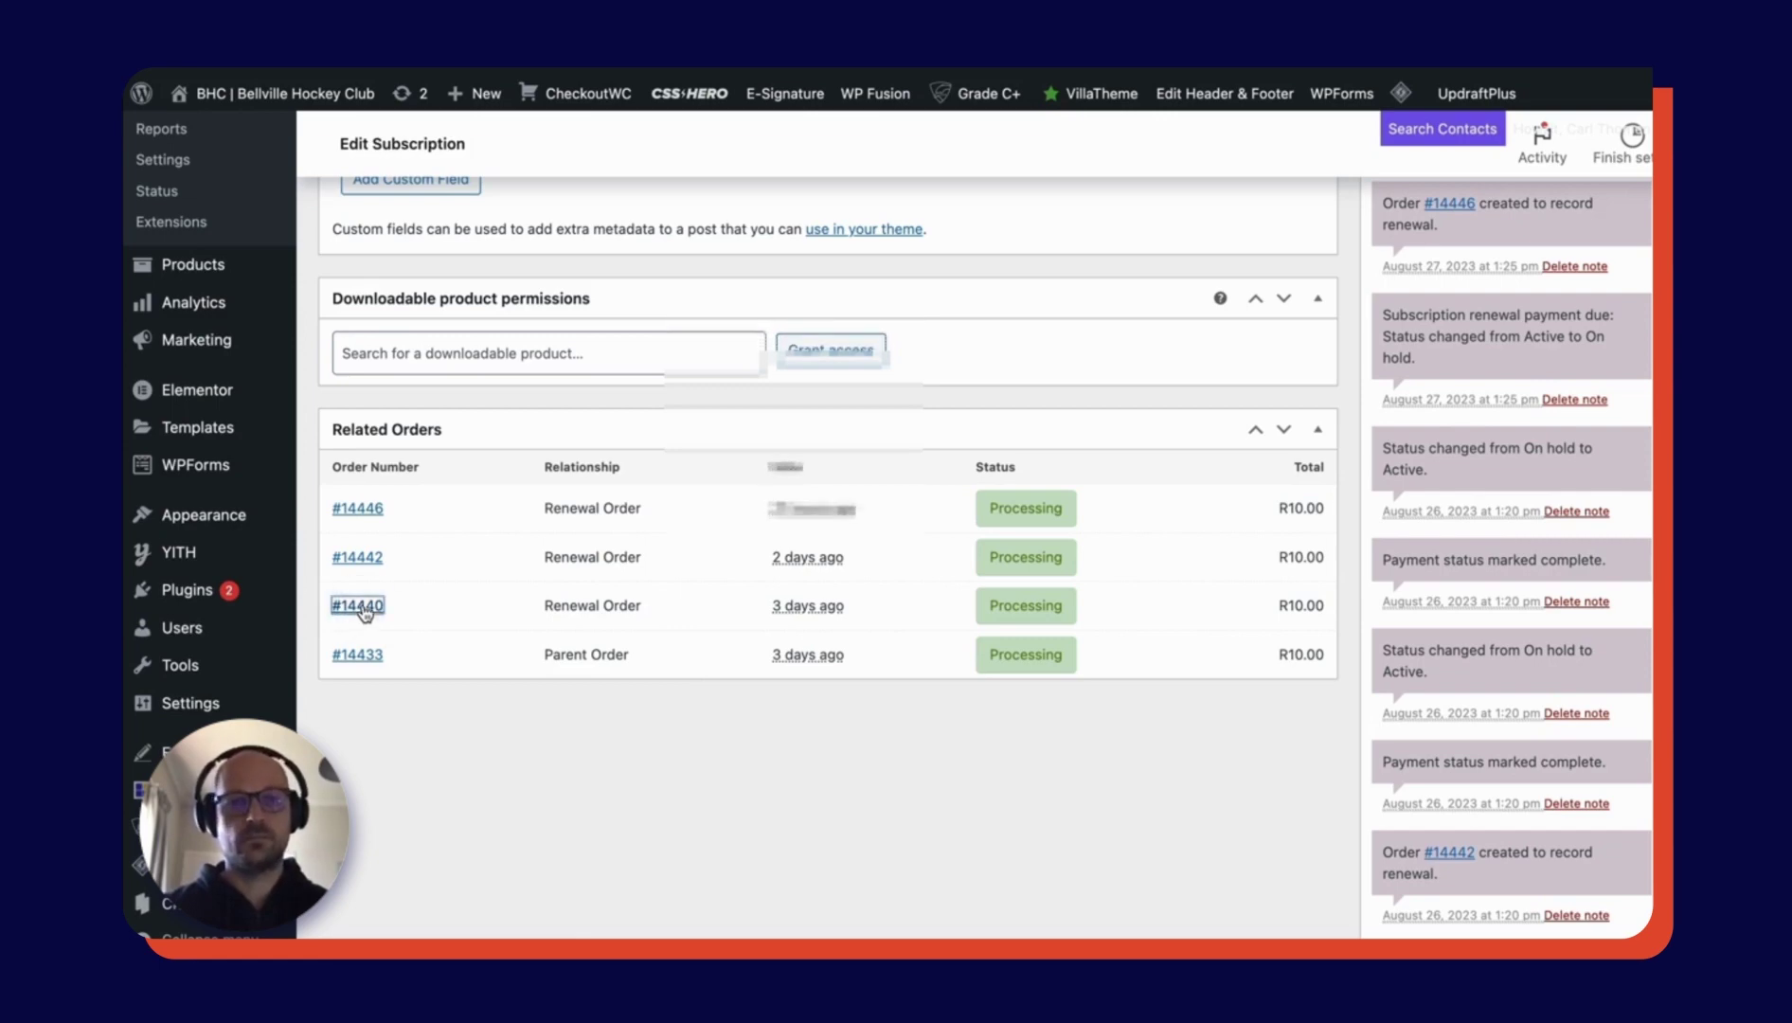
# - Refund R10.00 of order #14440 via Online Payment with reason 'cancelled subscription'
pyautogui.scroll(-3, 875, 663)
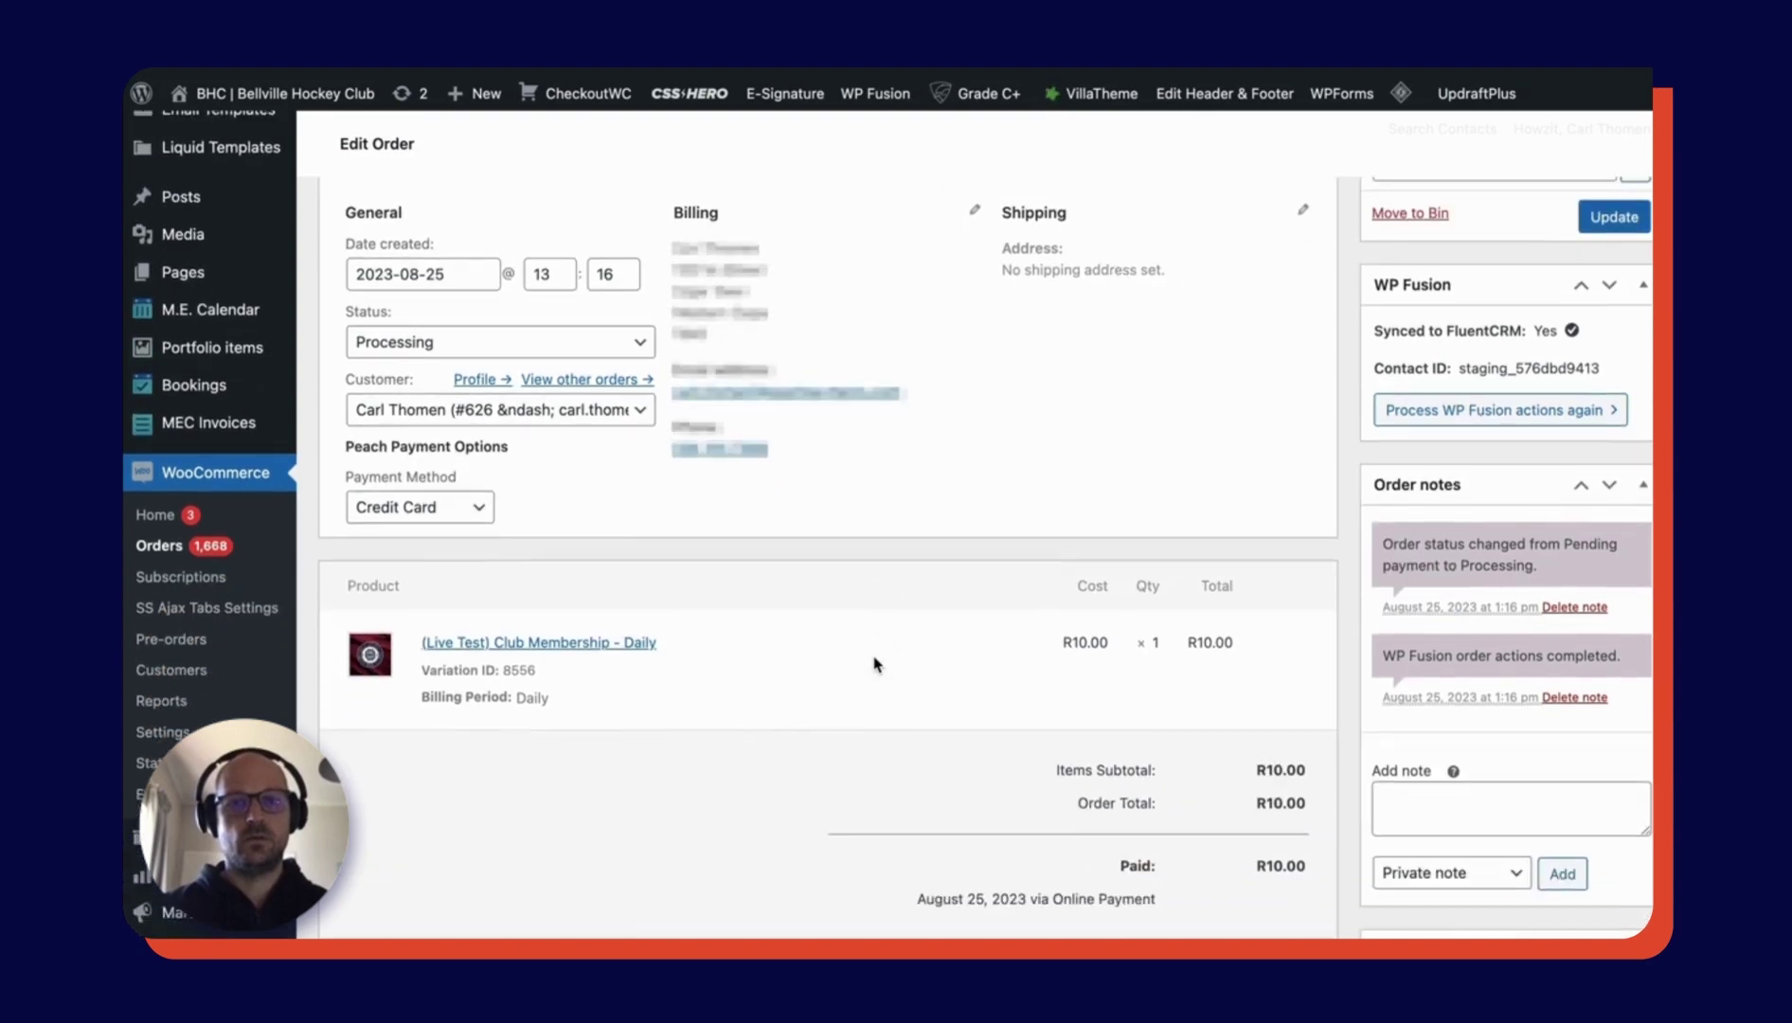
pyautogui.scroll(-8, 874, 663)
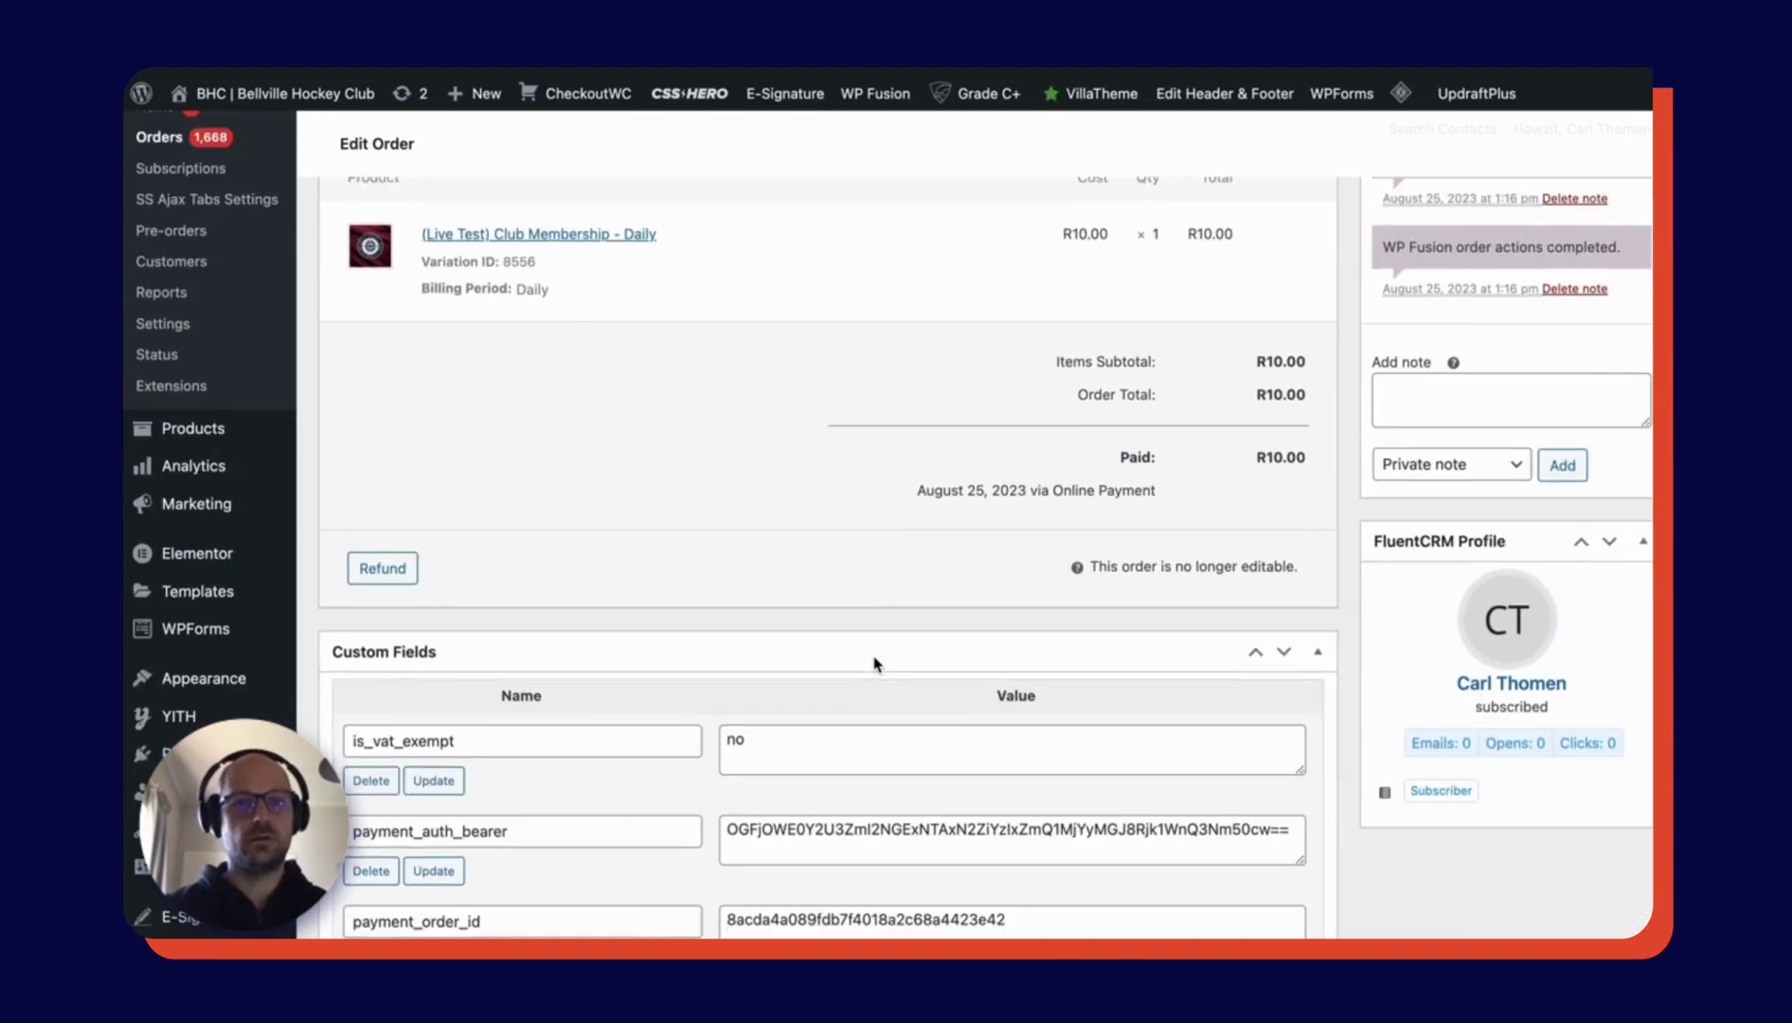
pyautogui.click(396, 561)
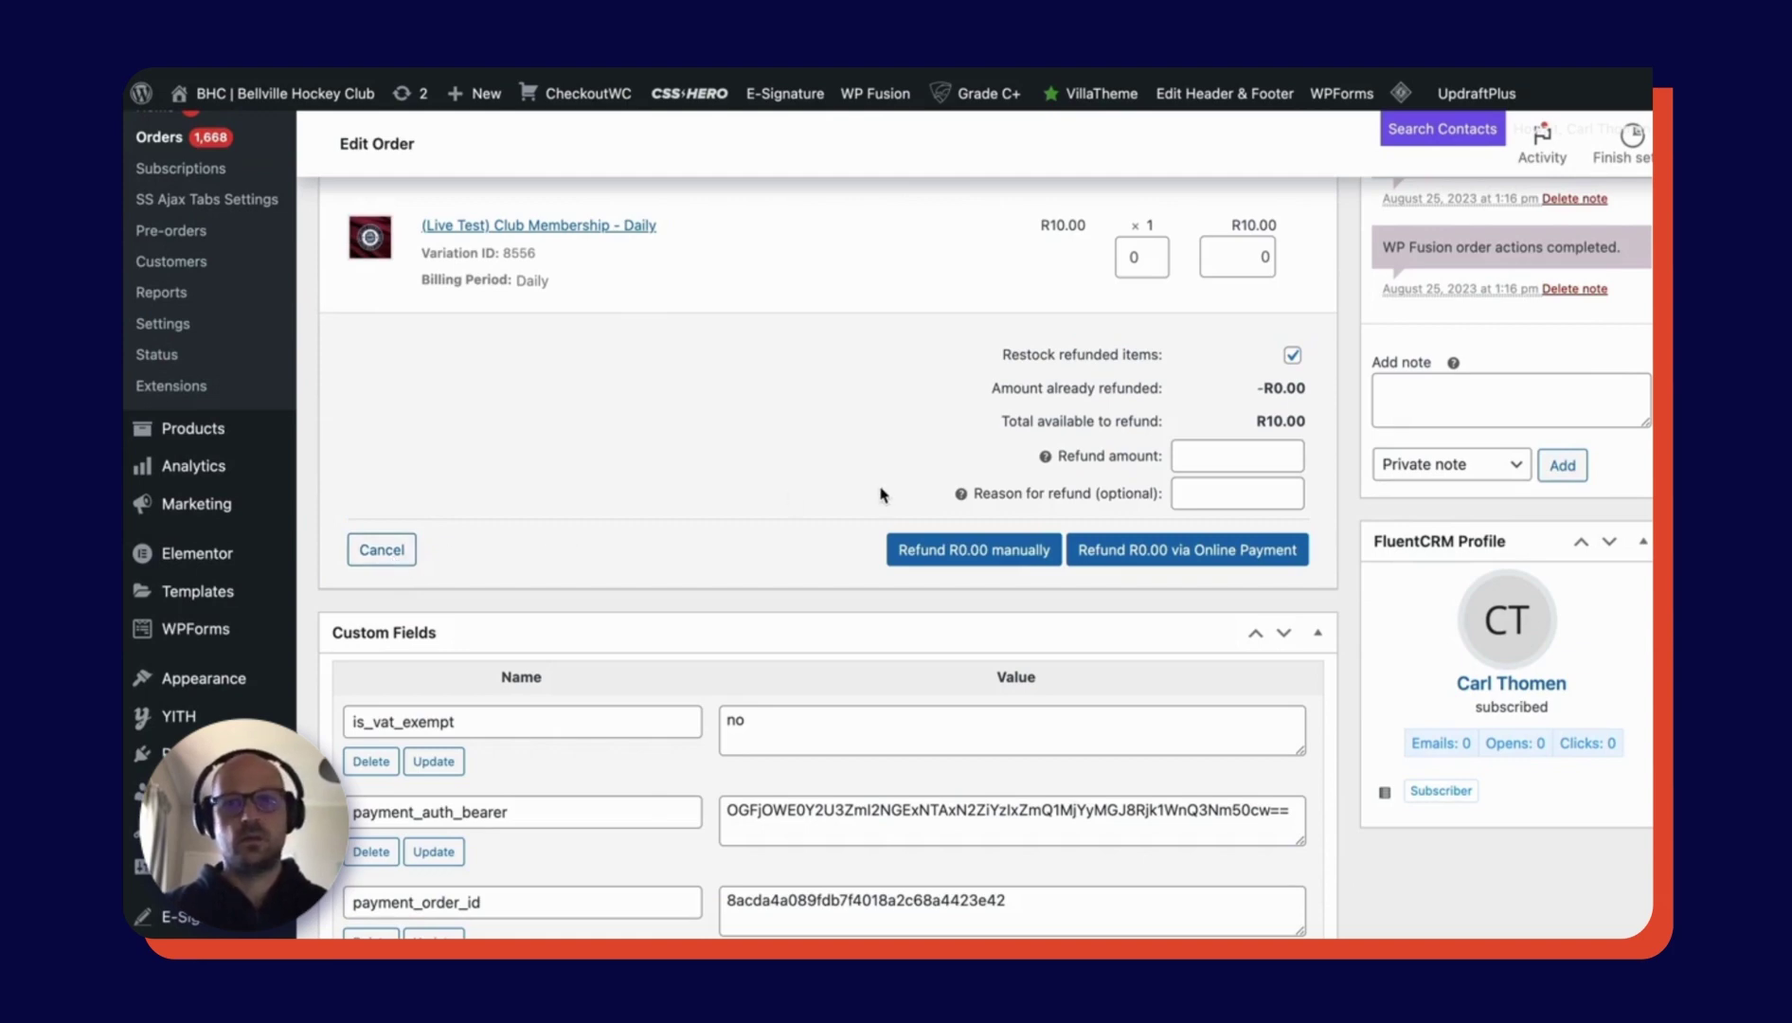
pyautogui.click(1247, 458)
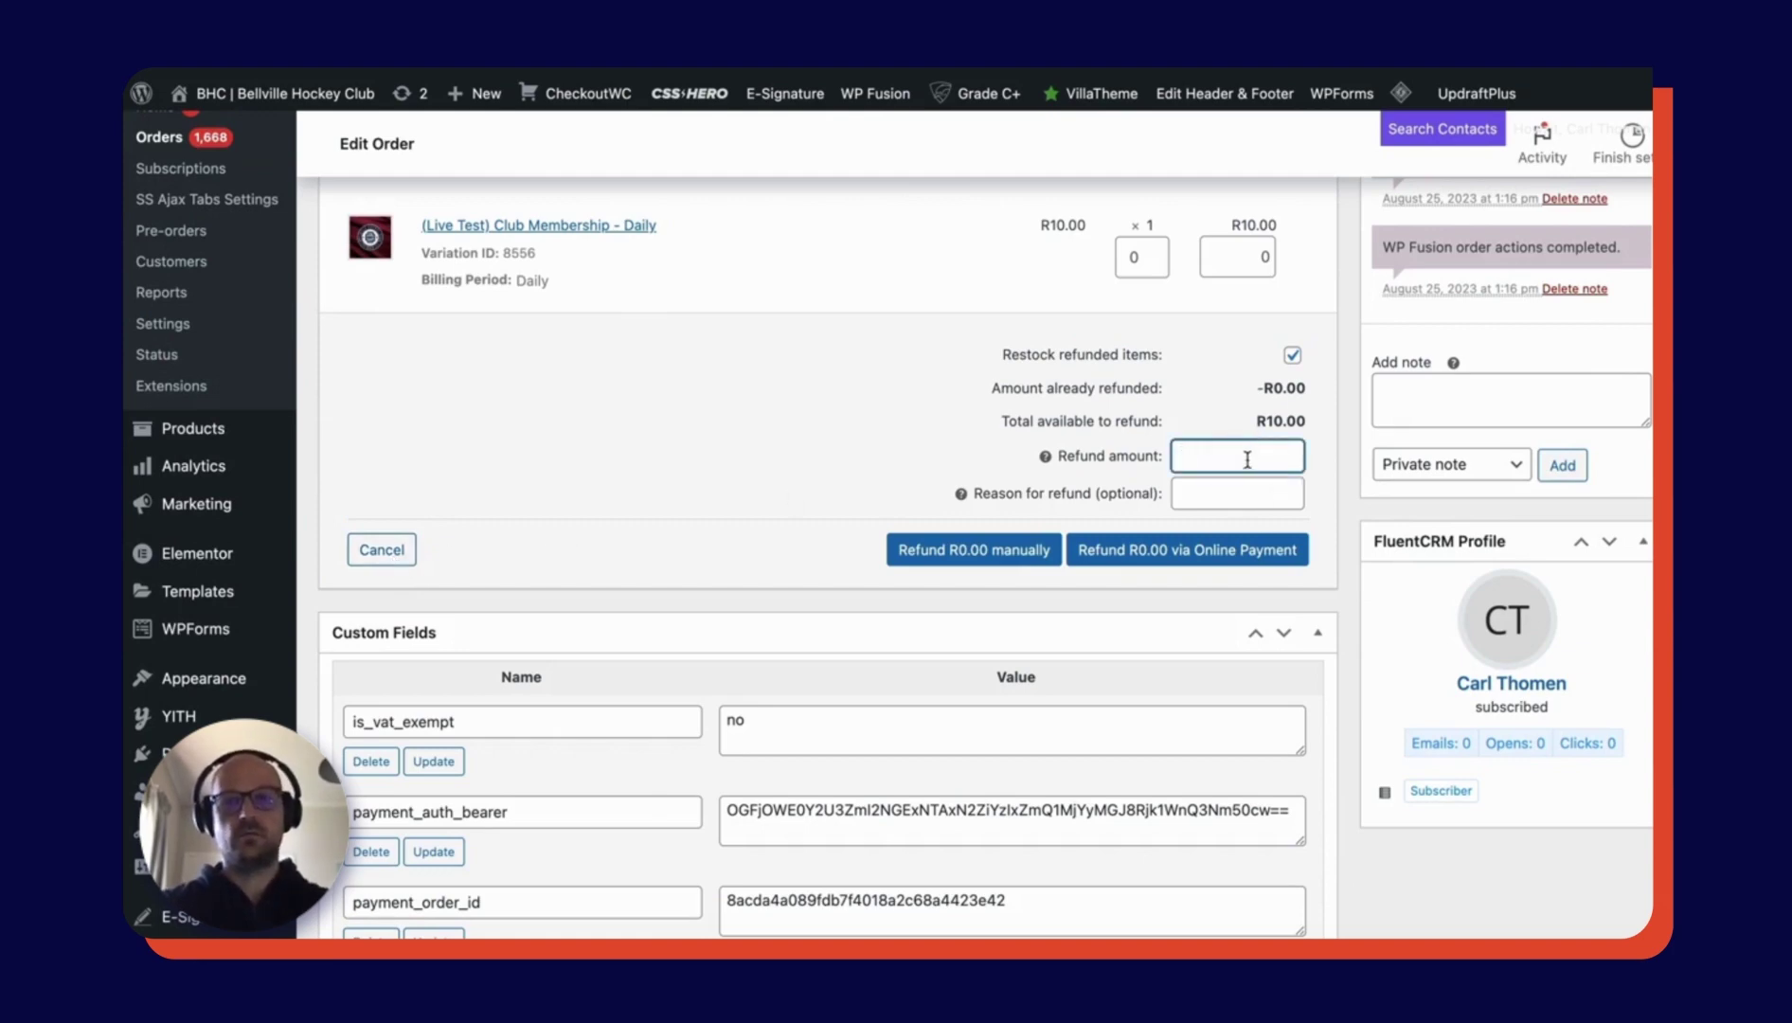
pyautogui.write('10')
pyautogui.click(1232, 496)
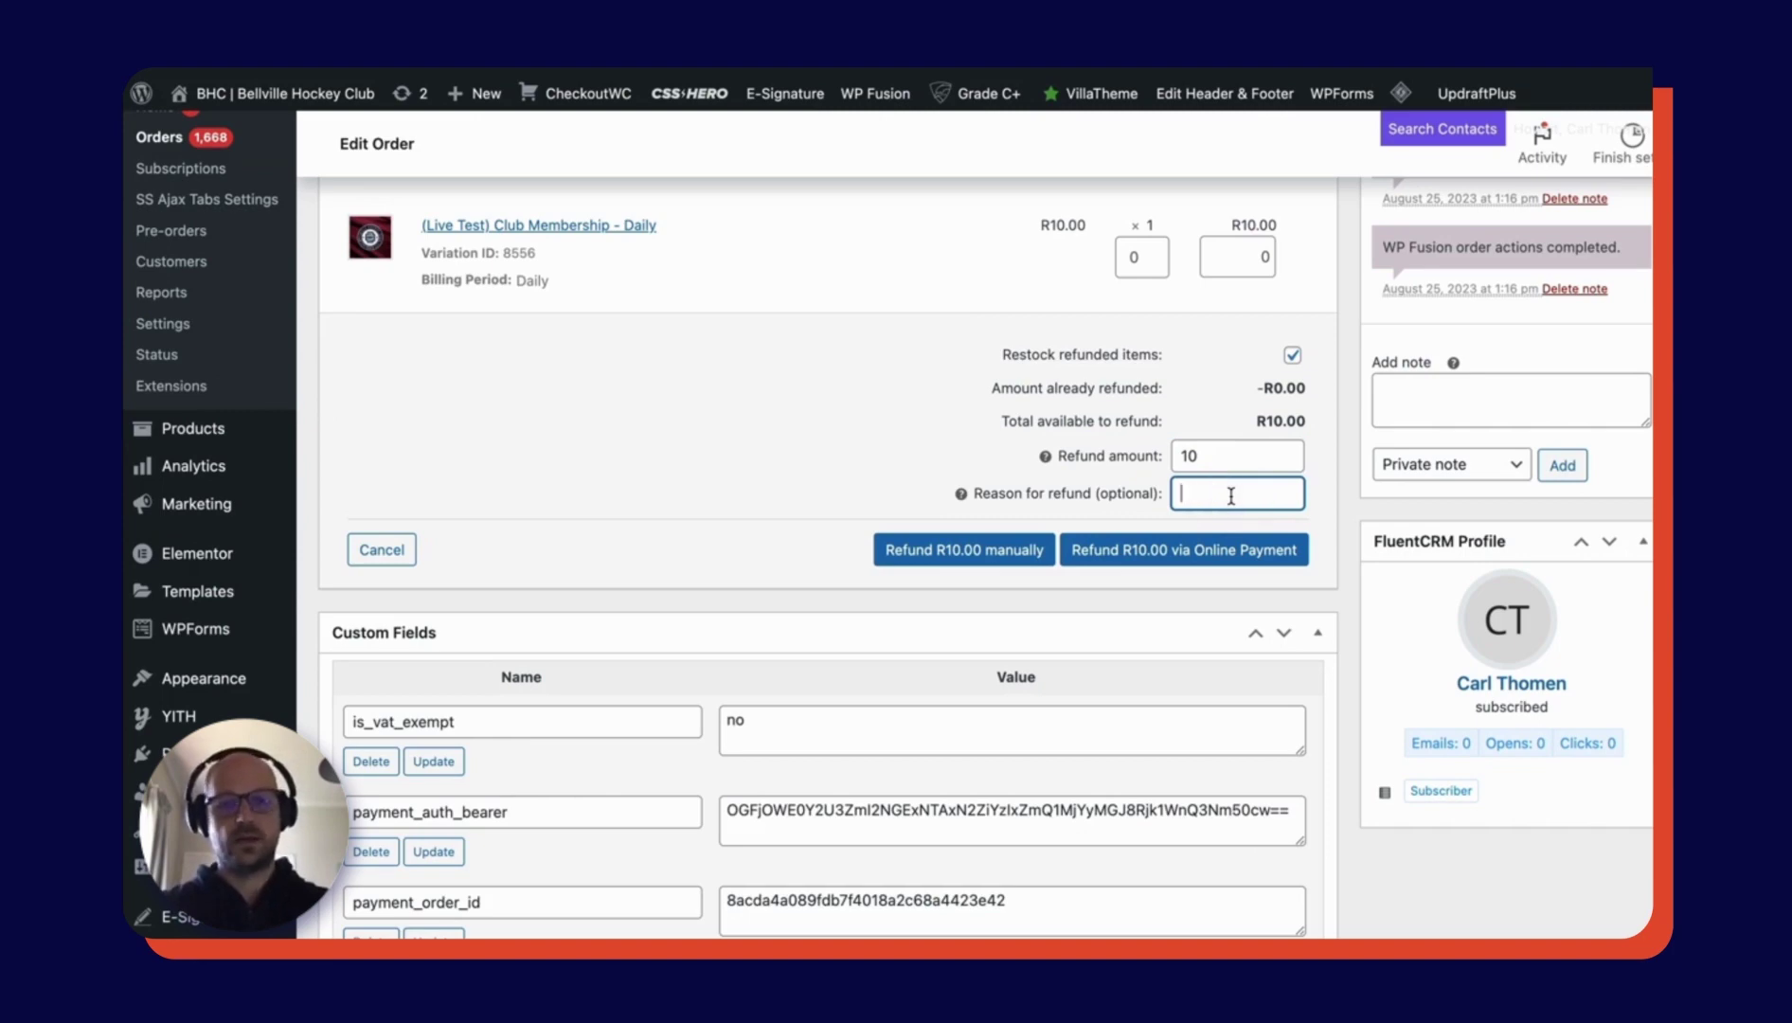
pyautogui.write('cancelled')
pyautogui.write(' subscription')
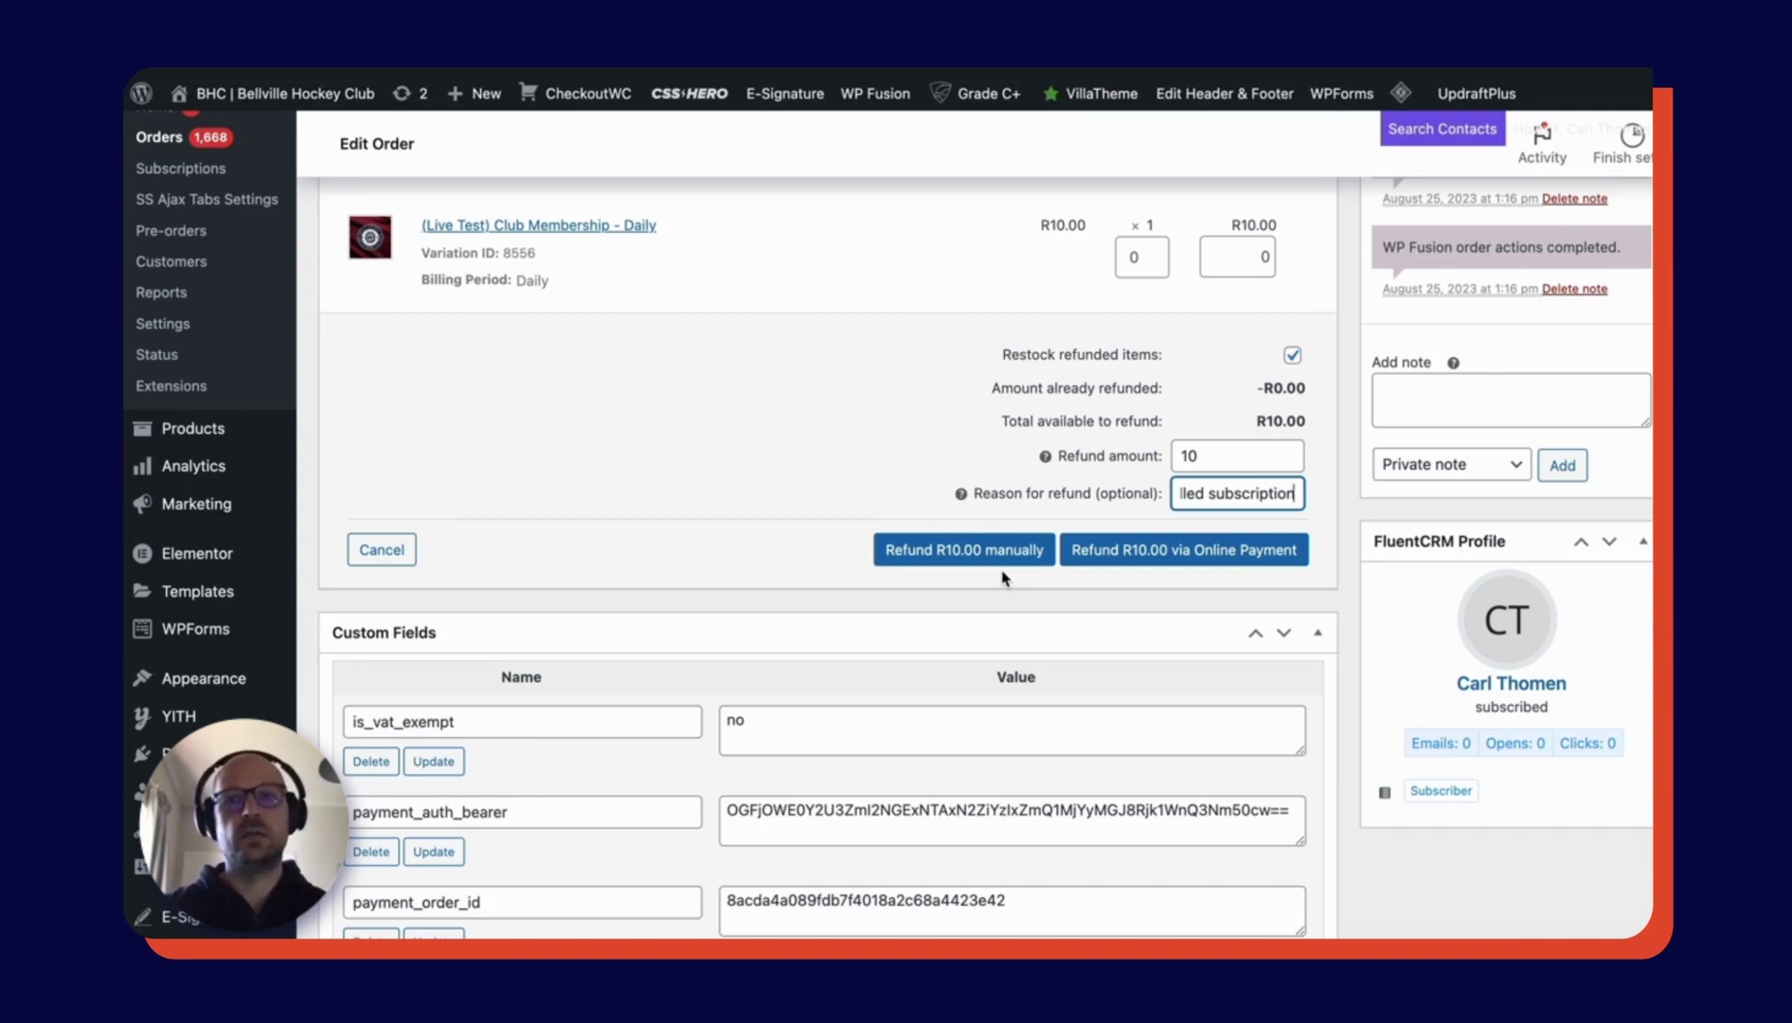
pyautogui.click(1168, 557)
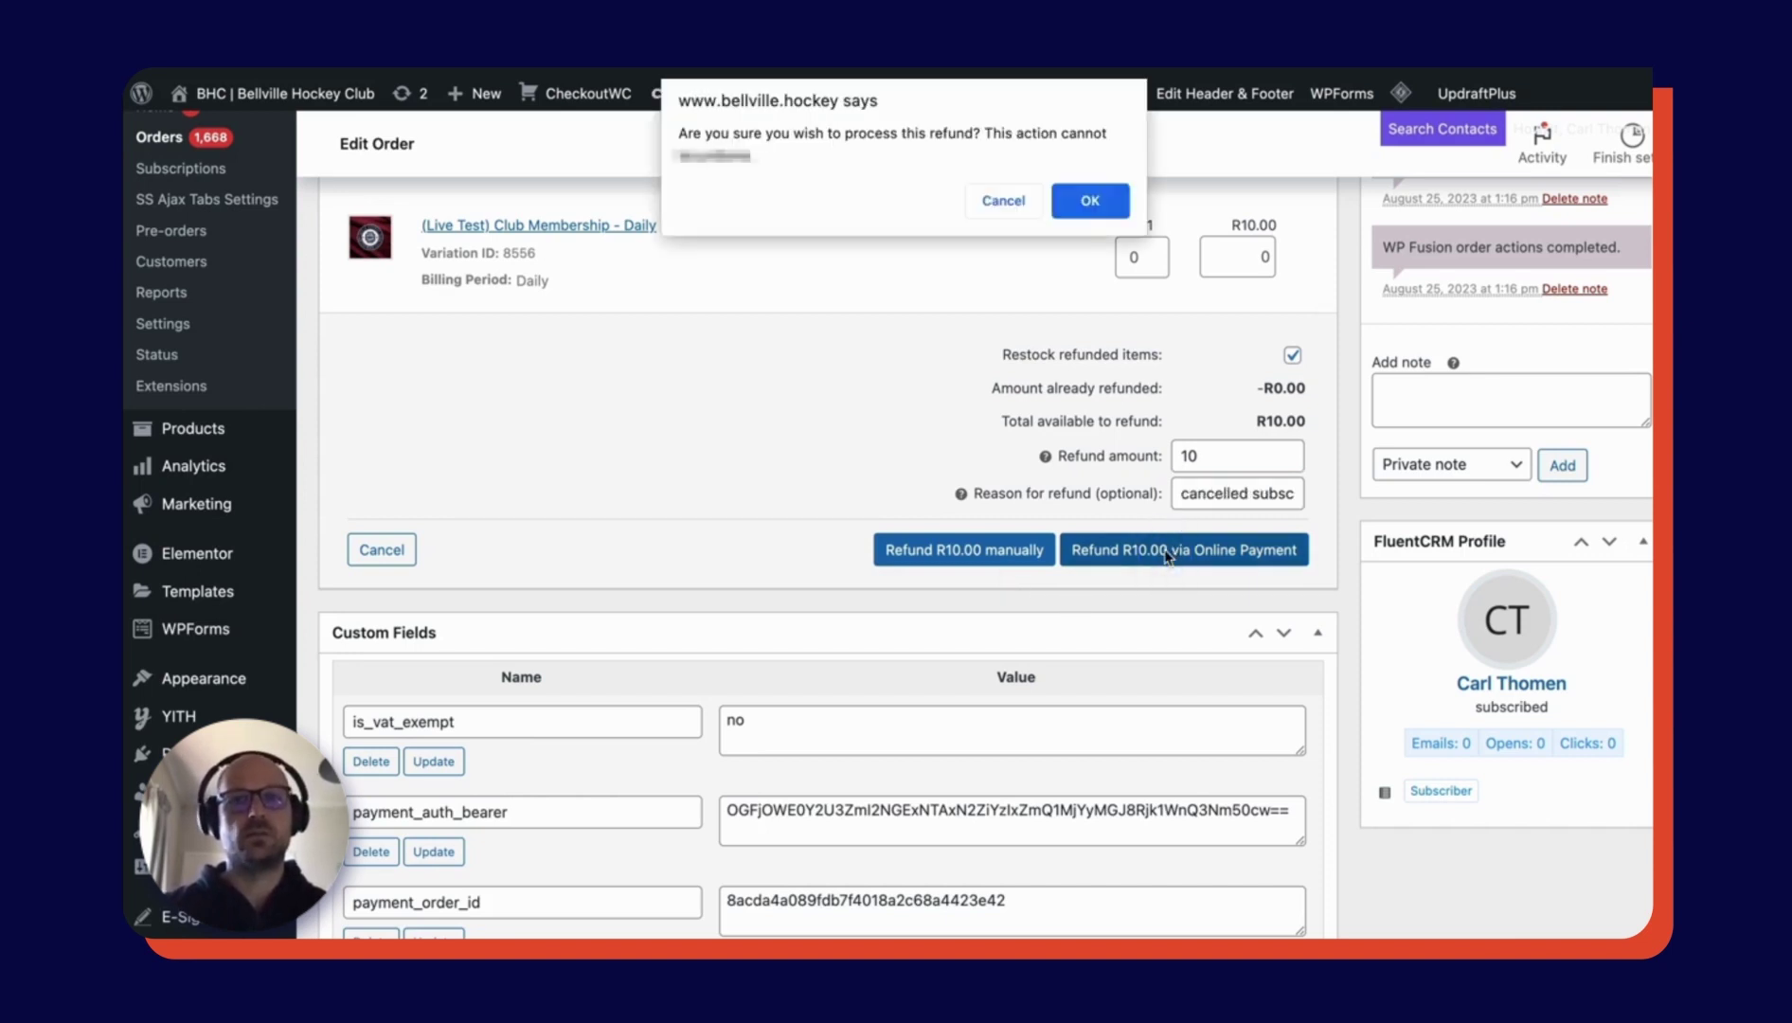
# - Confirm the refund and open the details of today's -10.00 ZAR refund transaction
pyautogui.click(1090, 200)
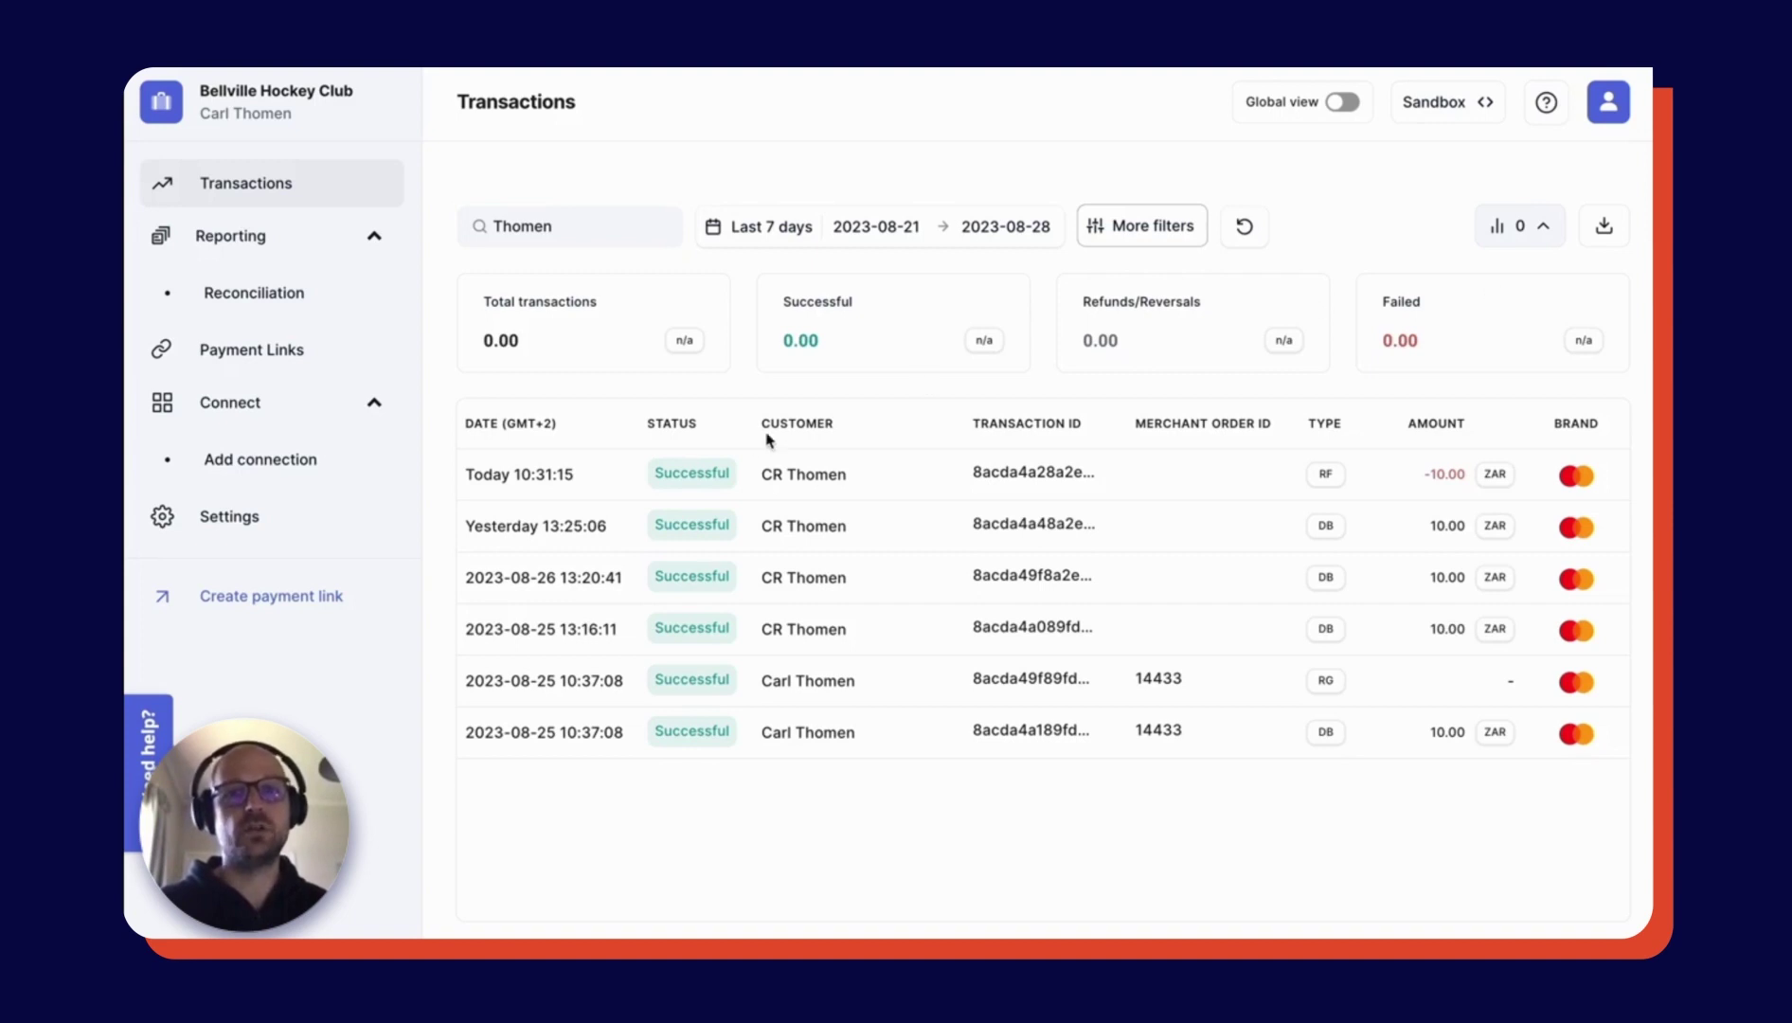
pyautogui.click(689, 480)
pyautogui.scroll(3, 1475, 559)
pyautogui.scroll(2, 1479, 559)
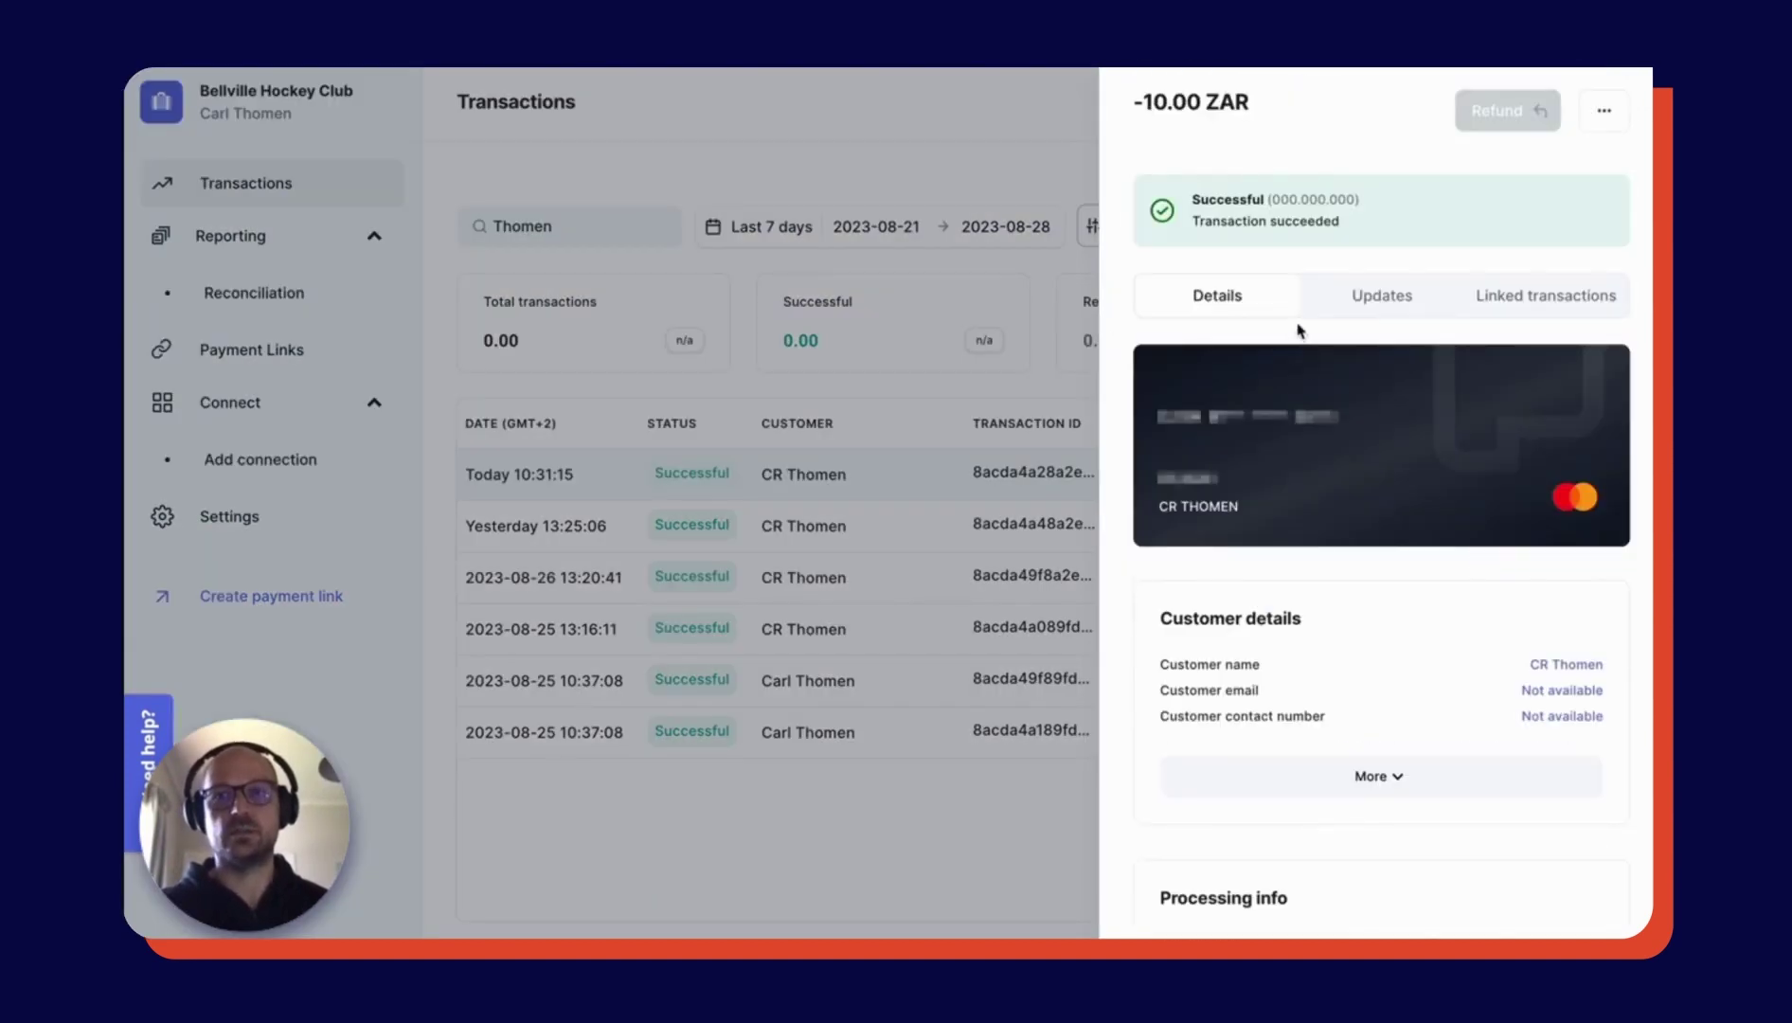
# - Review the refund's Updates and Linked transactions, then close the details panel
pyautogui.click(1363, 301)
pyautogui.click(1501, 301)
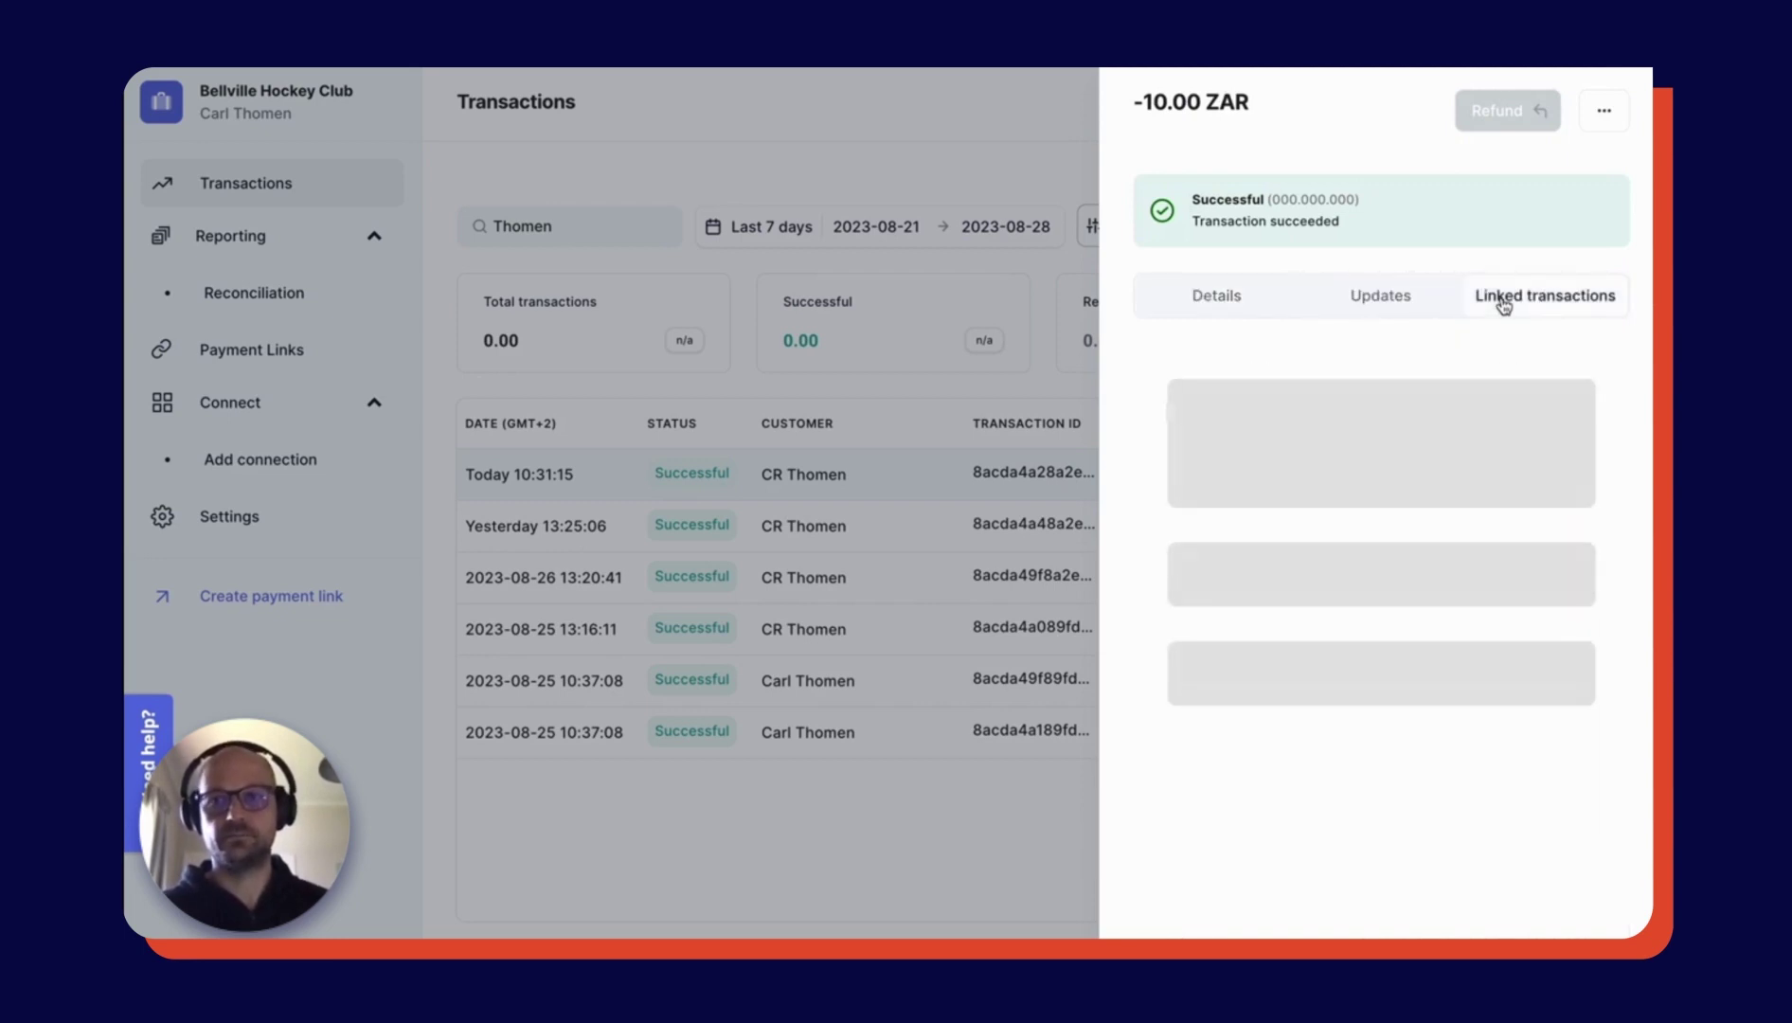
pyautogui.click(998, 127)
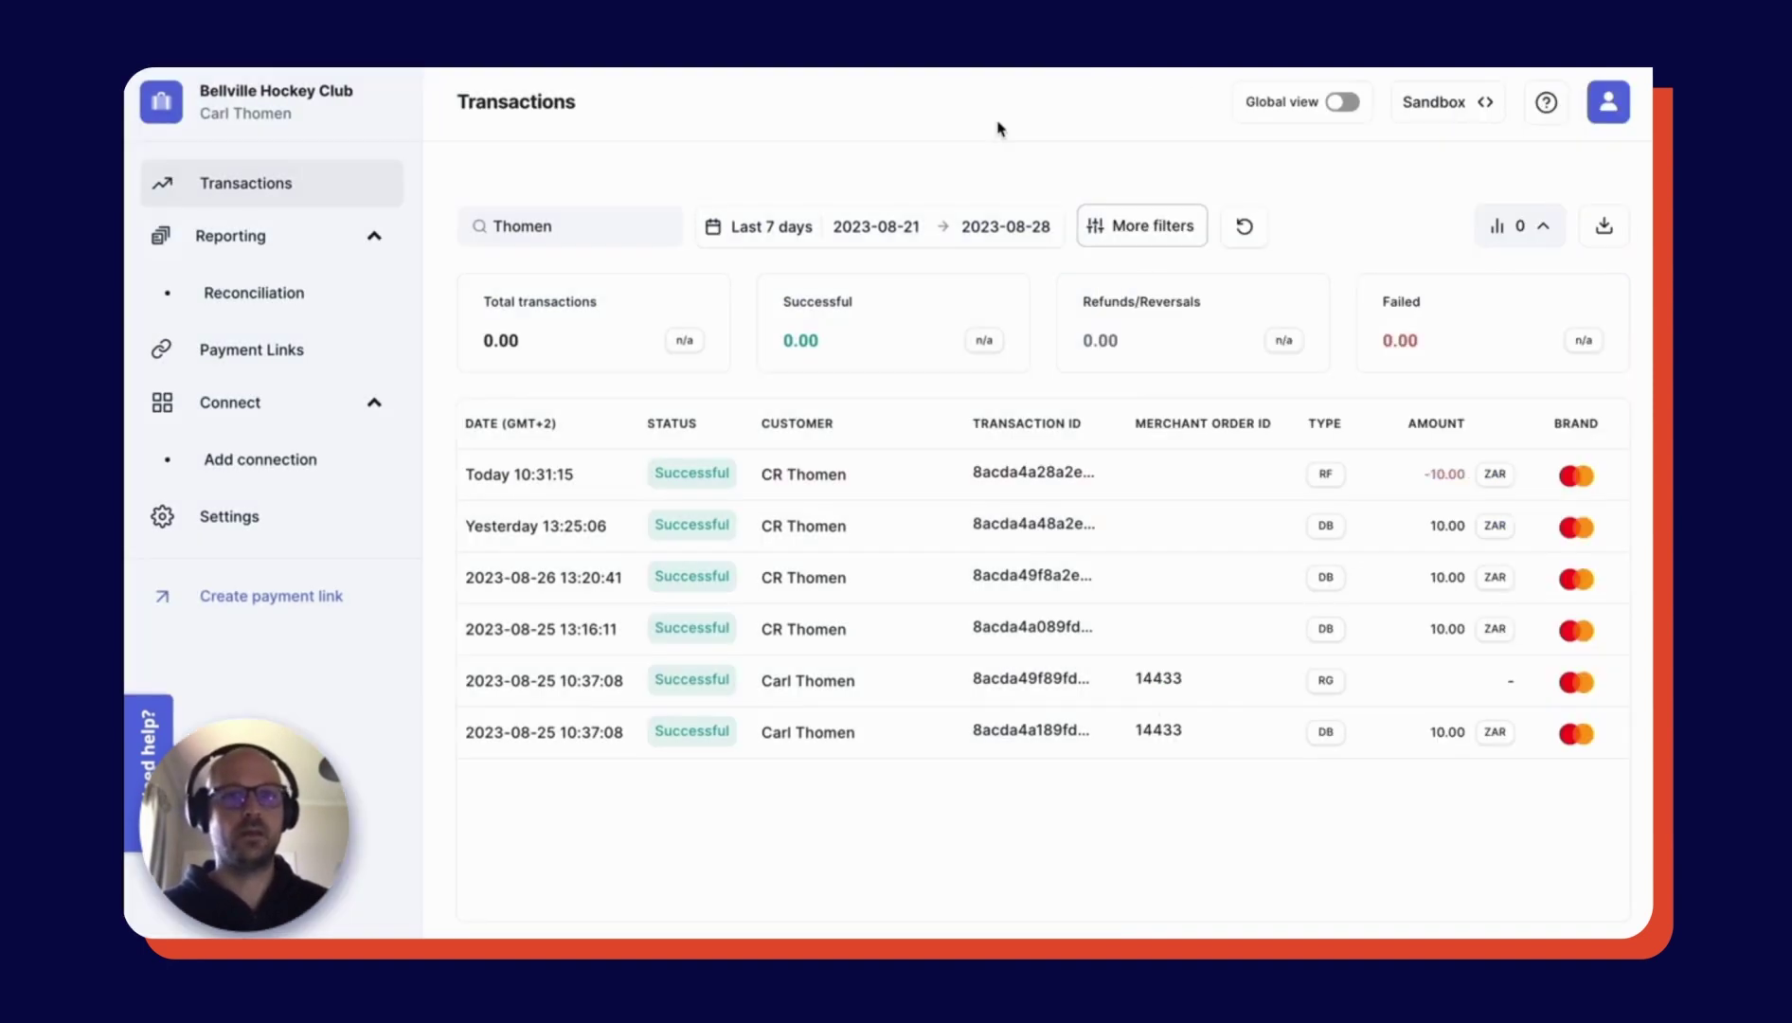
pyautogui.click(772, 232)
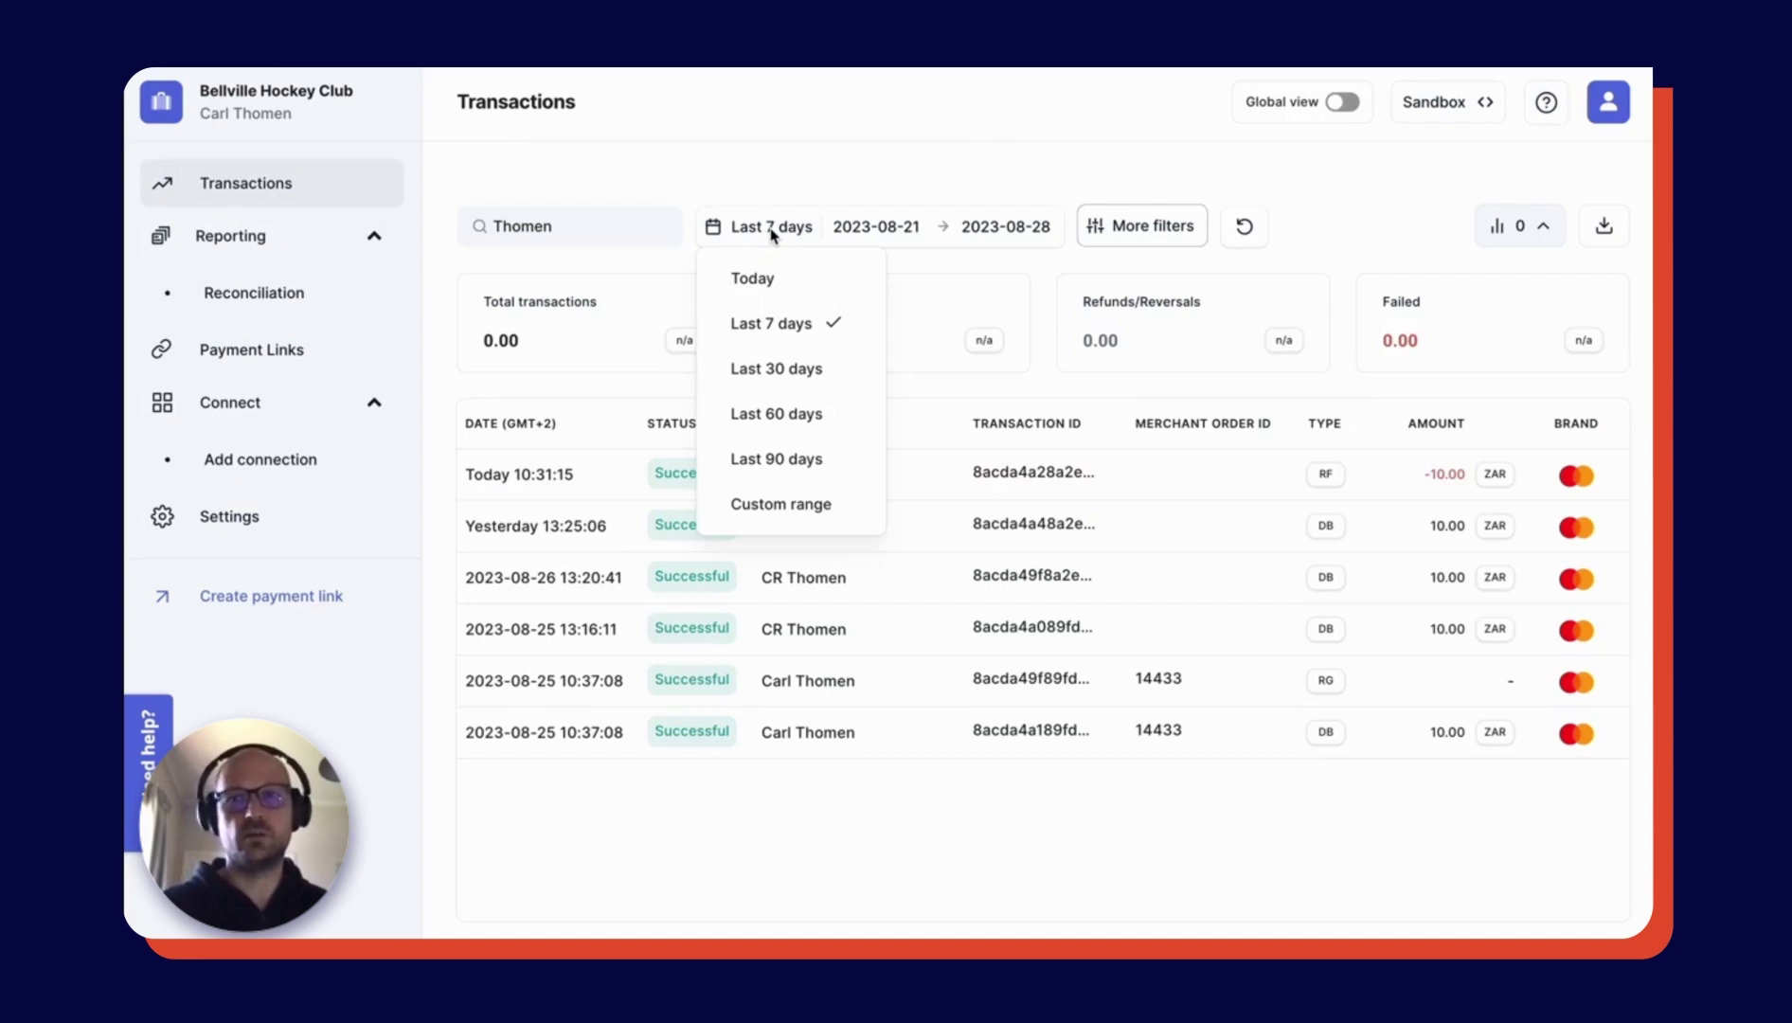
pyautogui.click(1125, 228)
pyautogui.click(1127, 228)
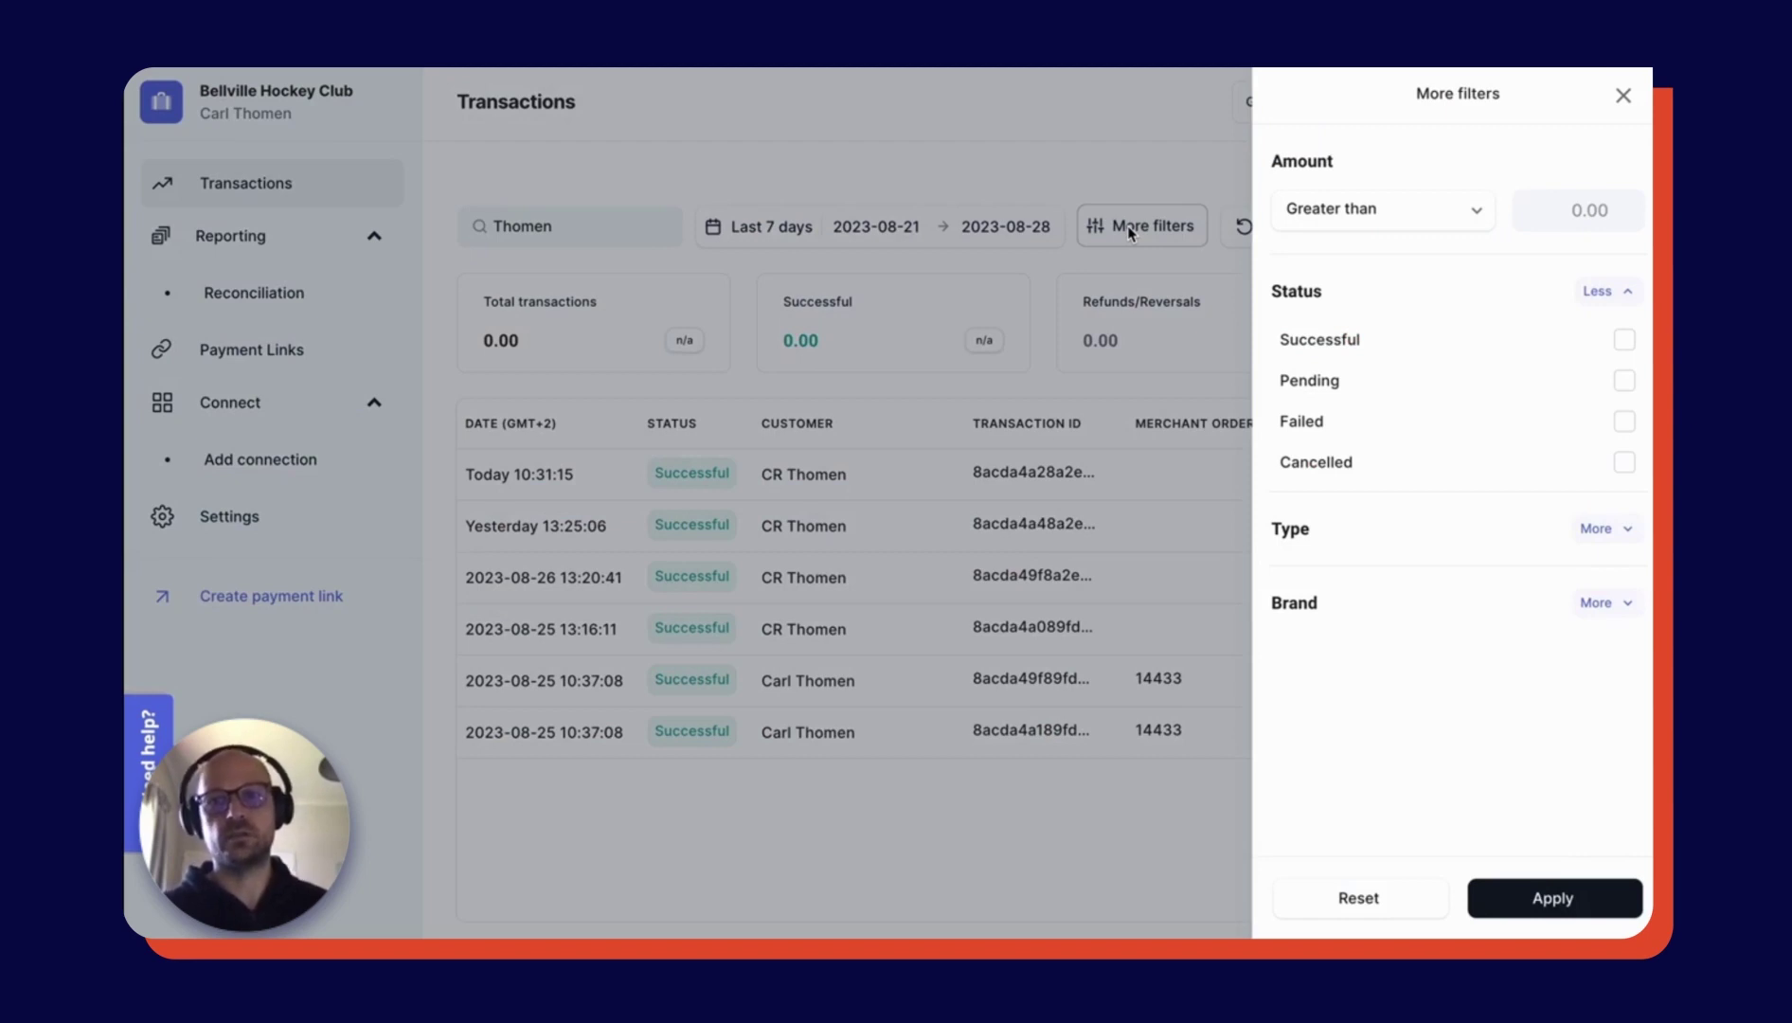
pyautogui.click(1625, 99)
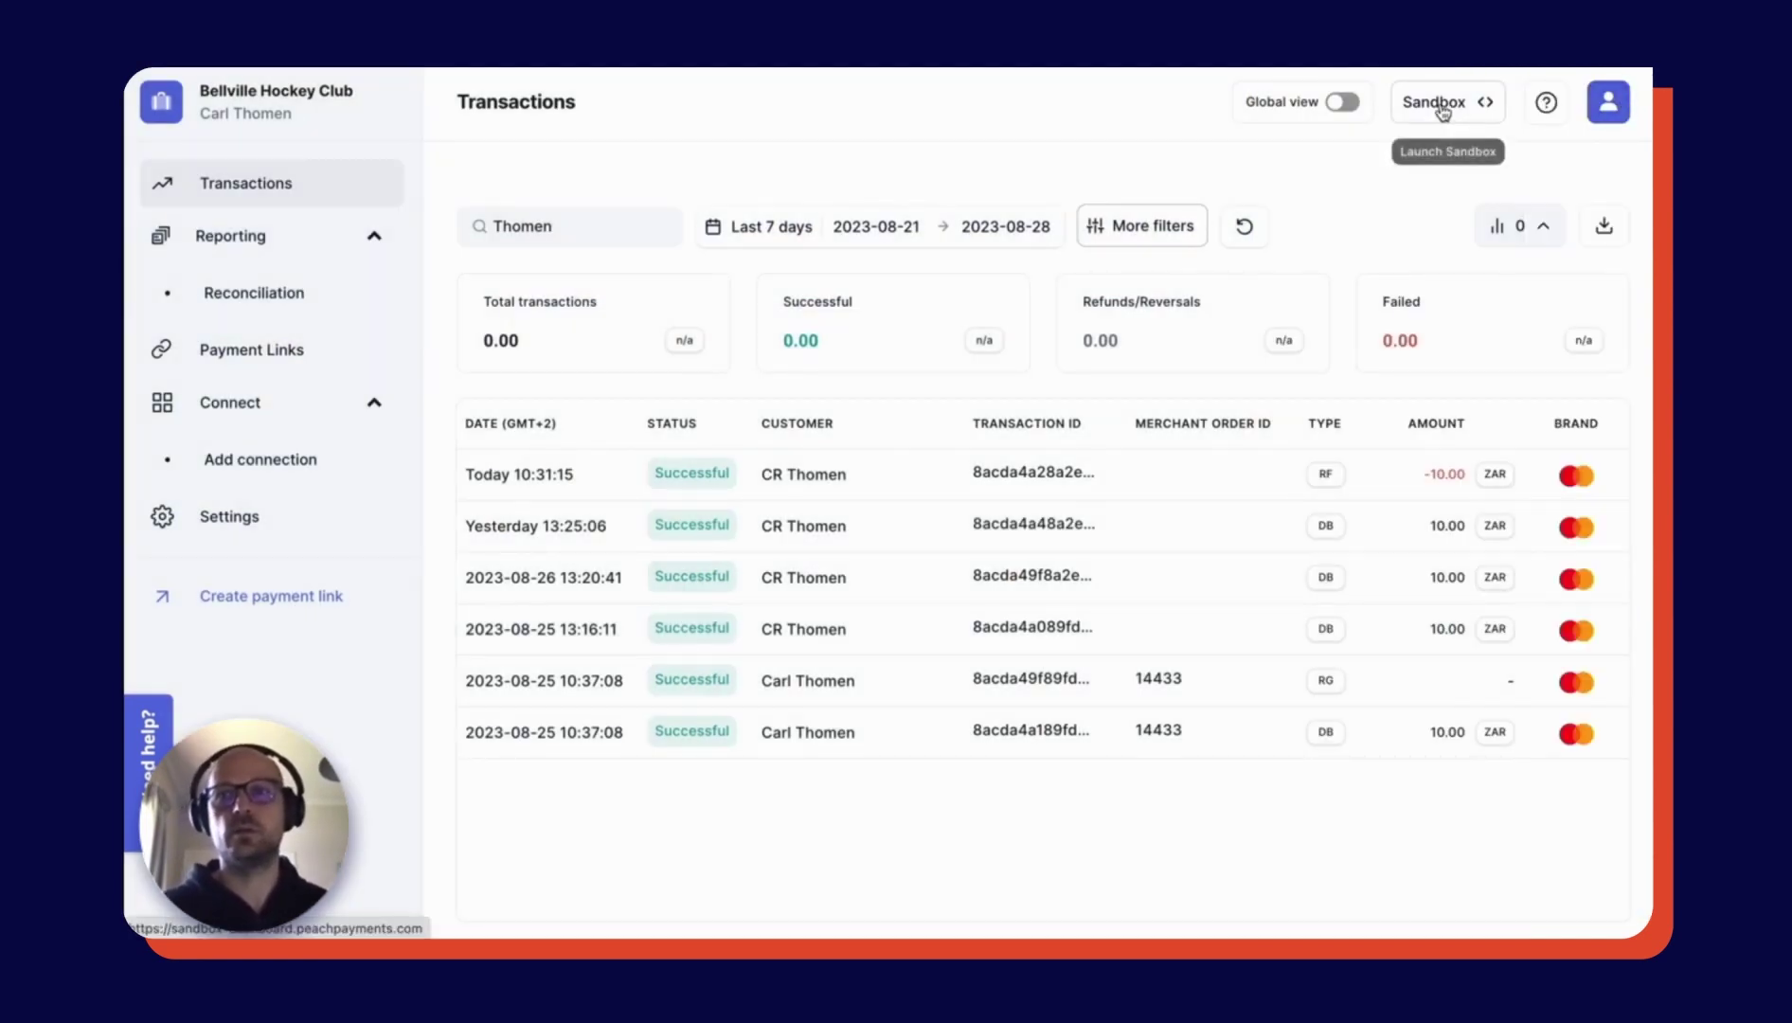
# - Pass through Reconciliation to the empty Payment Links page, briefly checking the Need help resource center
pyautogui.click(289, 299)
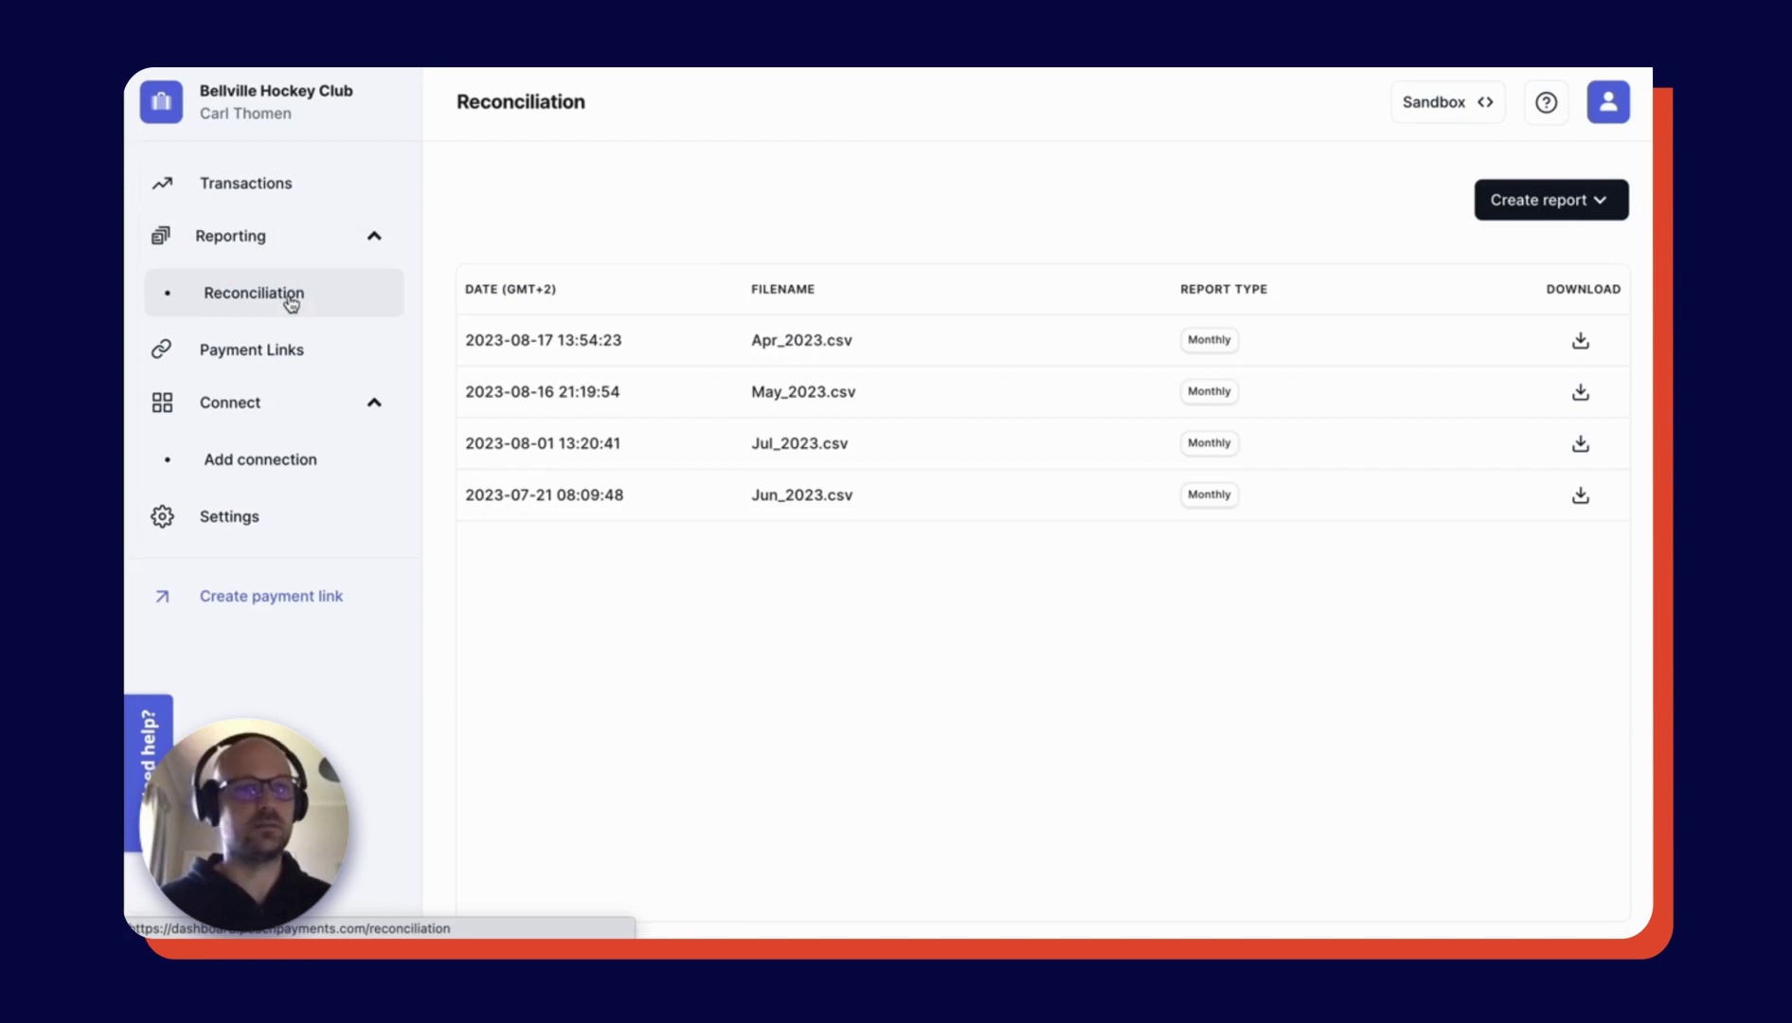
pyautogui.click(265, 355)
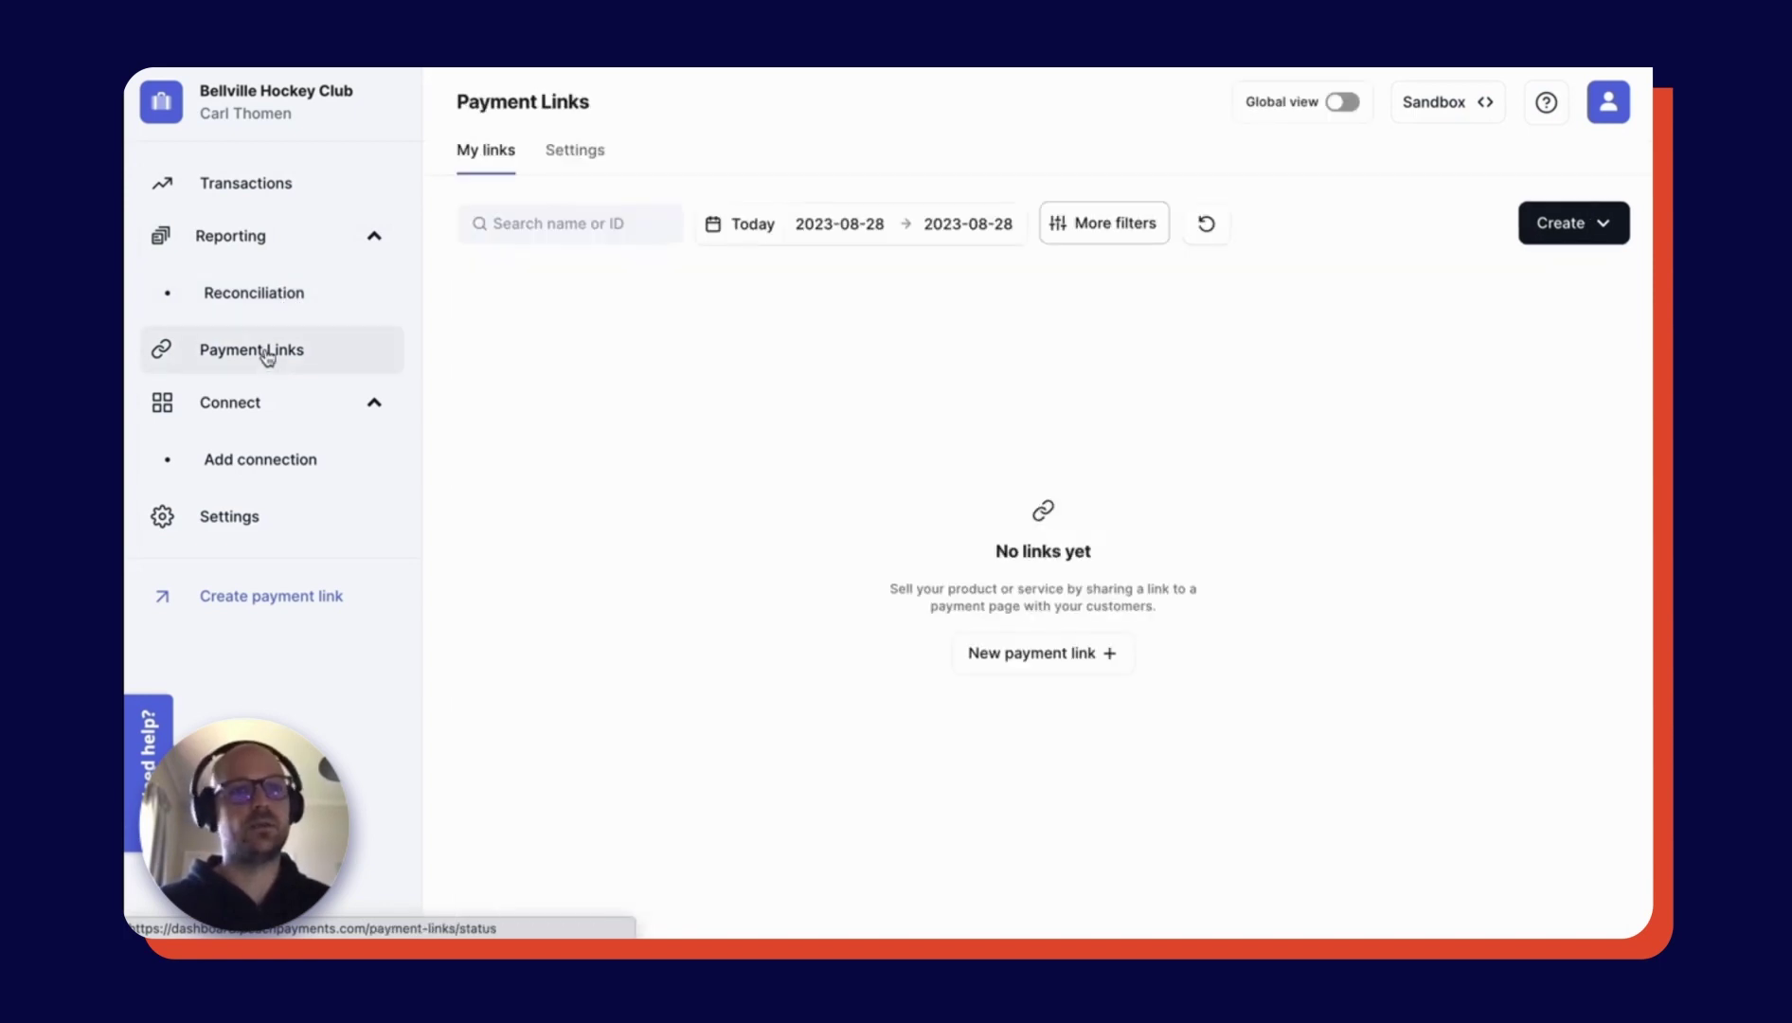
pyautogui.click(268, 356)
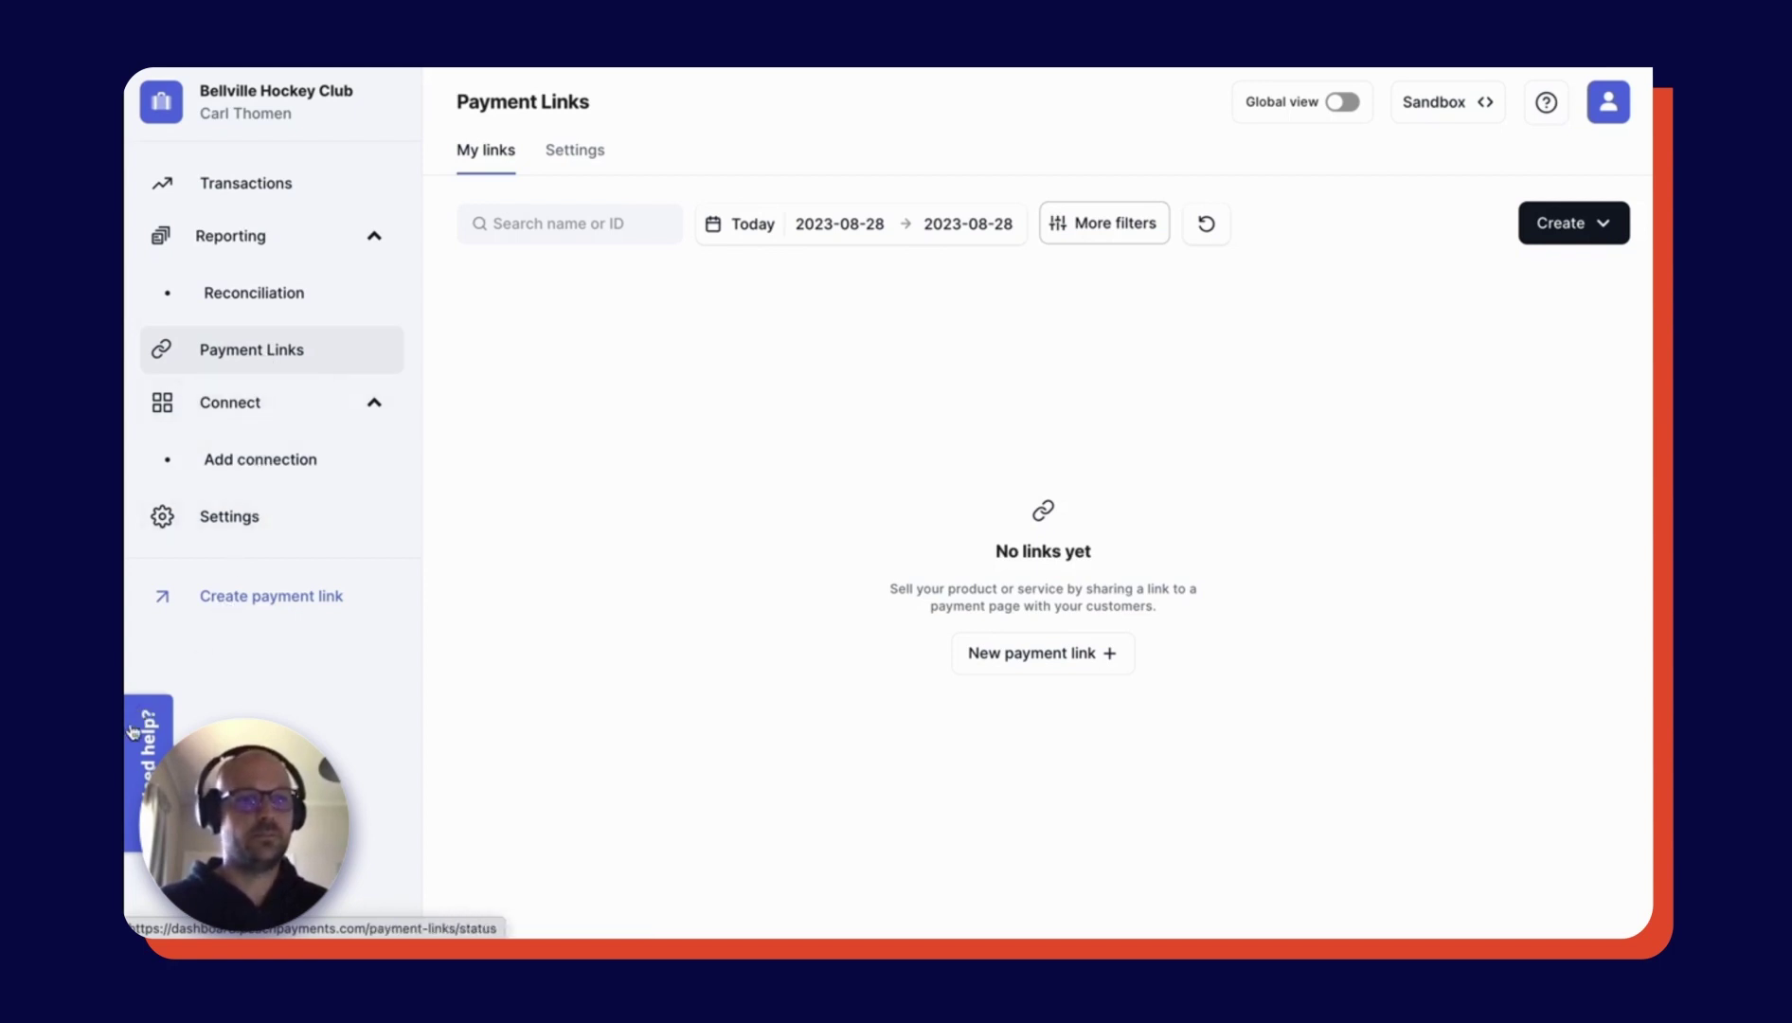
pyautogui.click(157, 805)
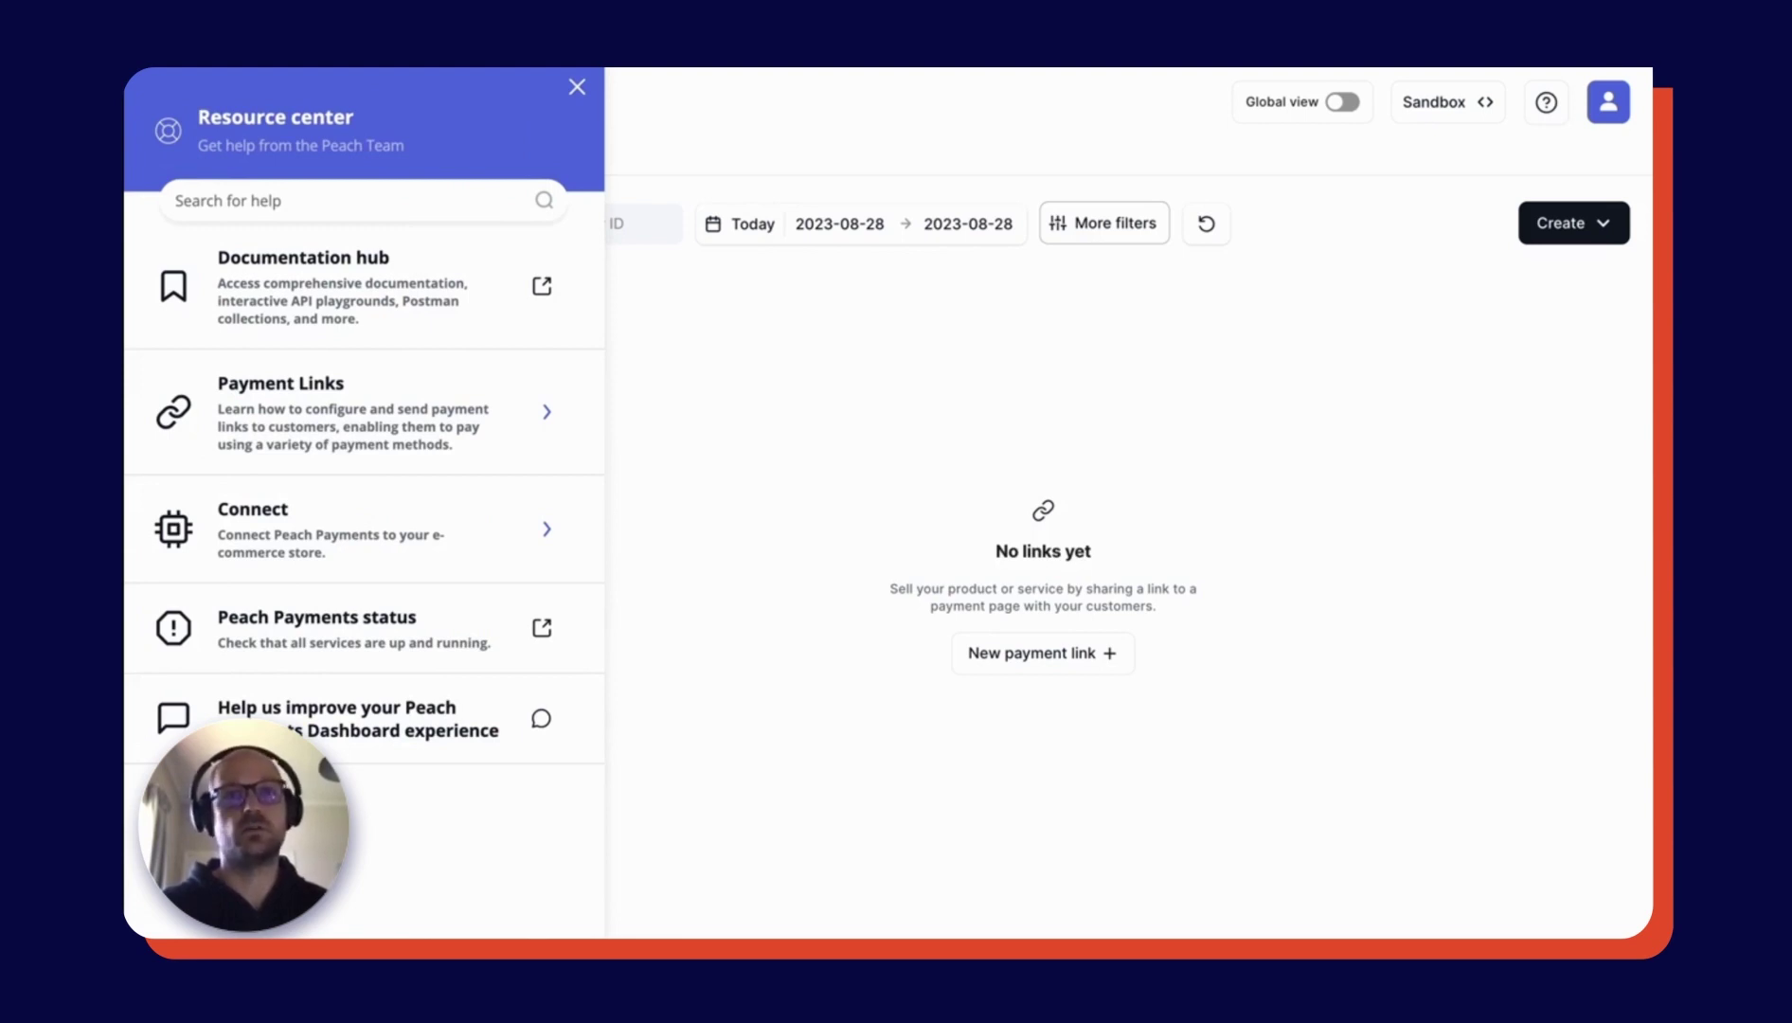
pyautogui.click(577, 90)
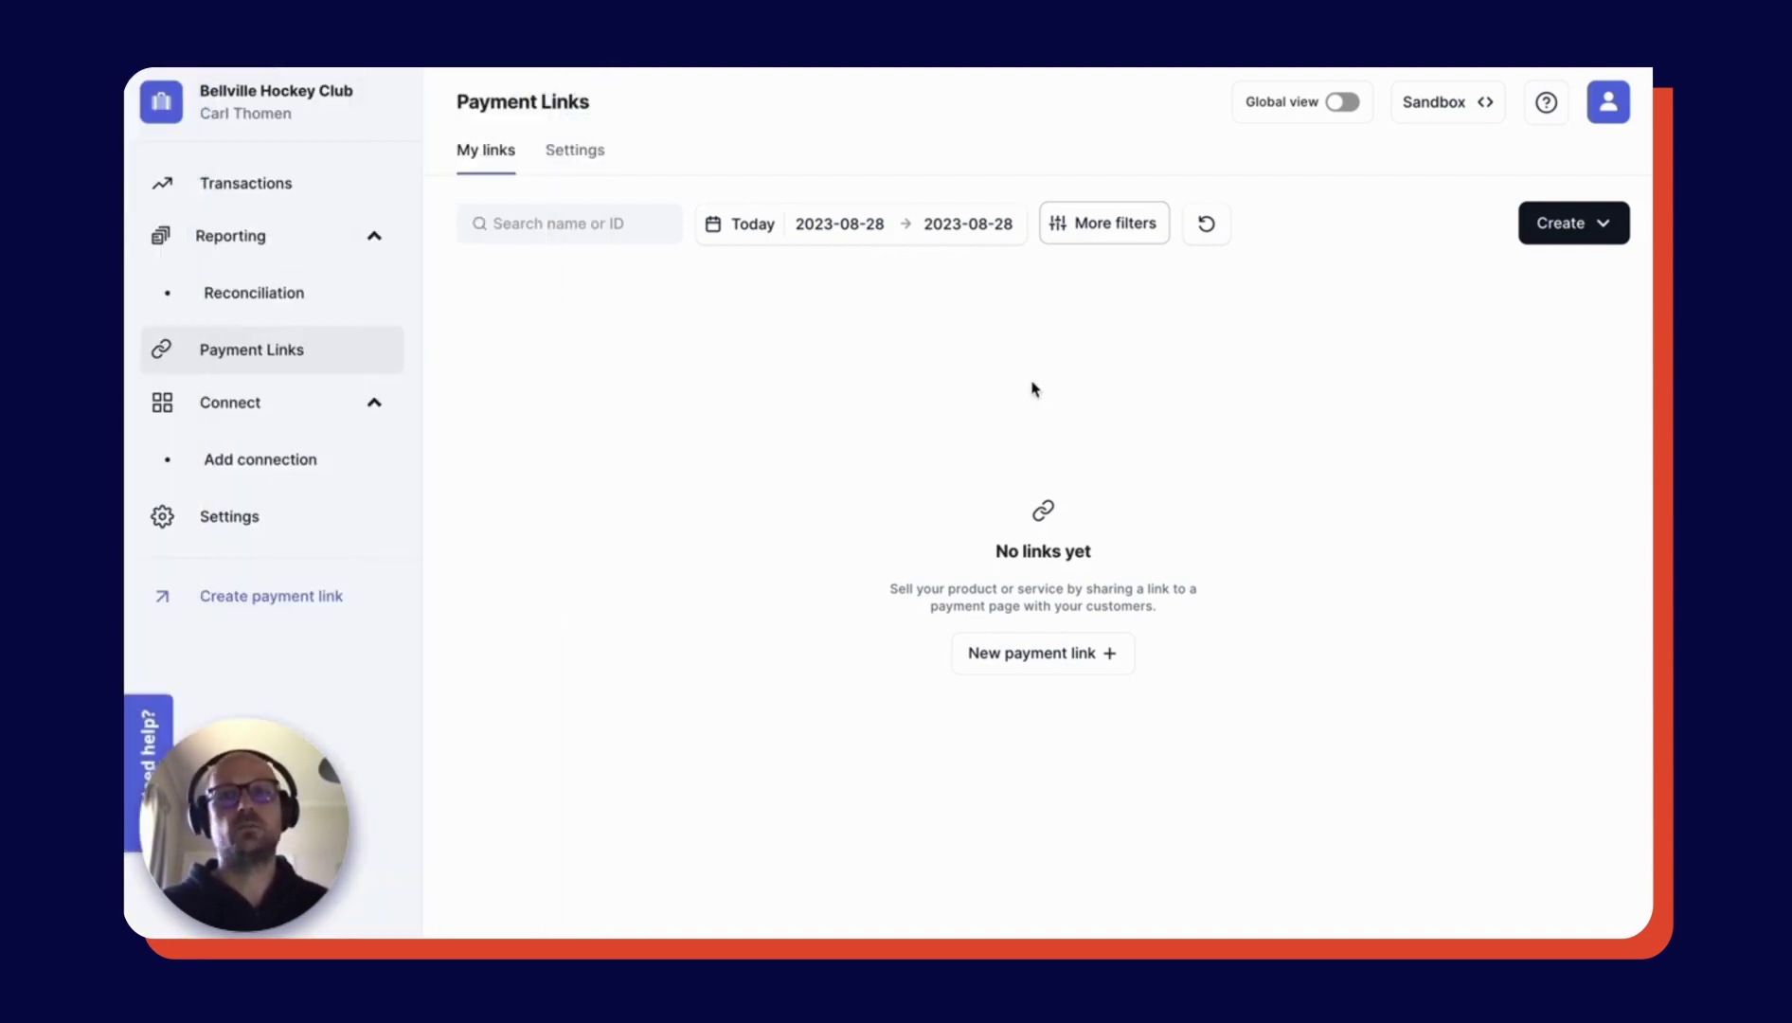